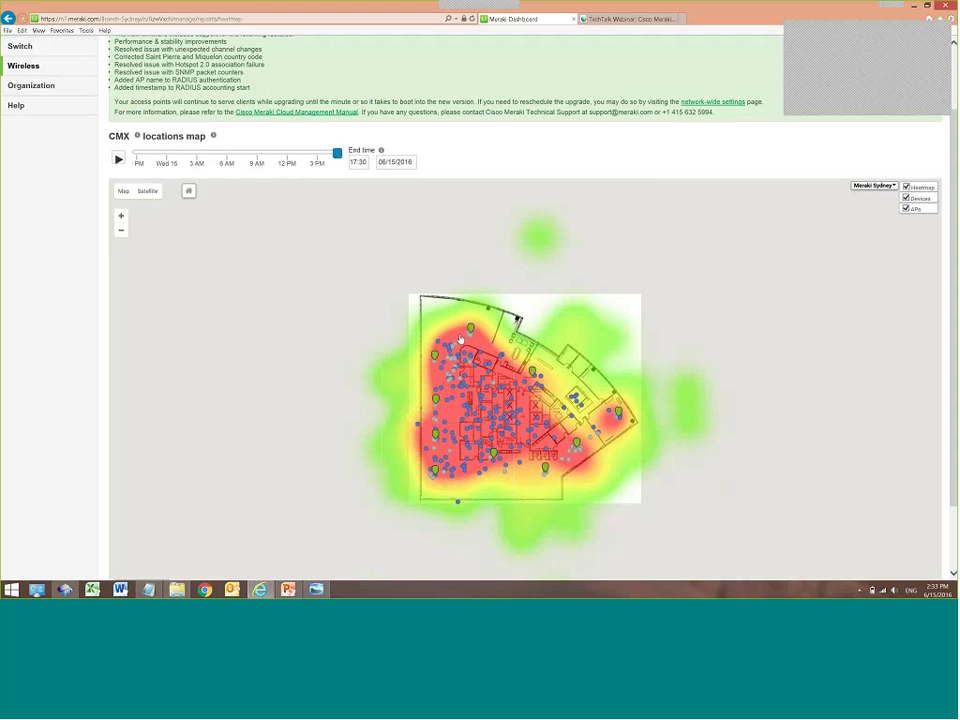
Play back the CMX location heatmap timeline for the Sydney office and pause it
{"action": "mouse_move", "coordinate": [520, 404]}
{"action": "left_click", "coordinate": [119, 160]}
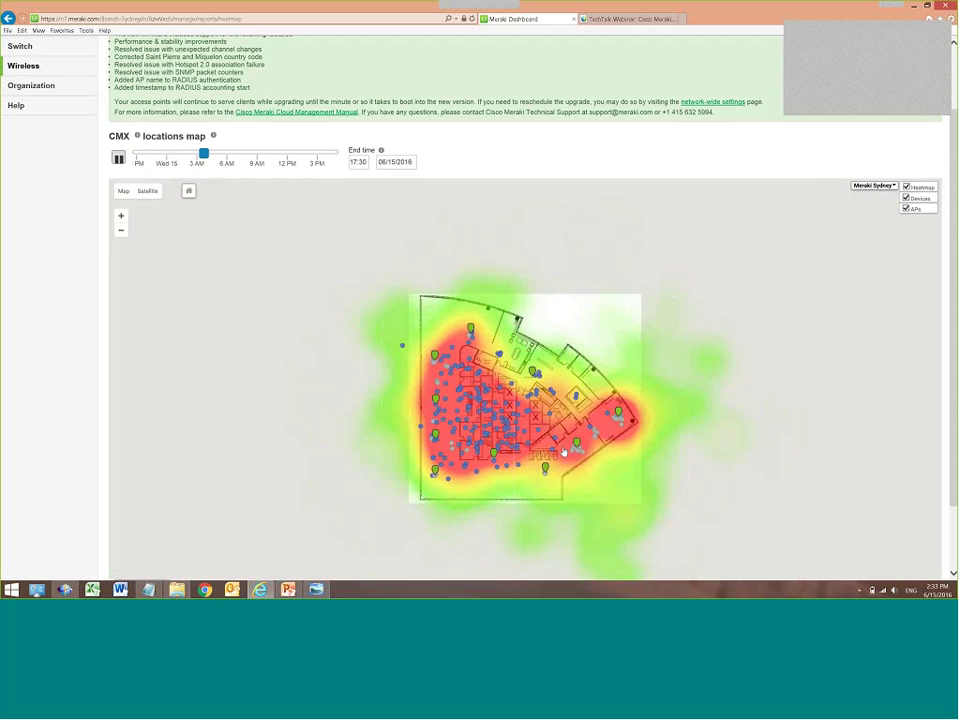
{"action": "mouse_move", "coordinate": [588, 436]}
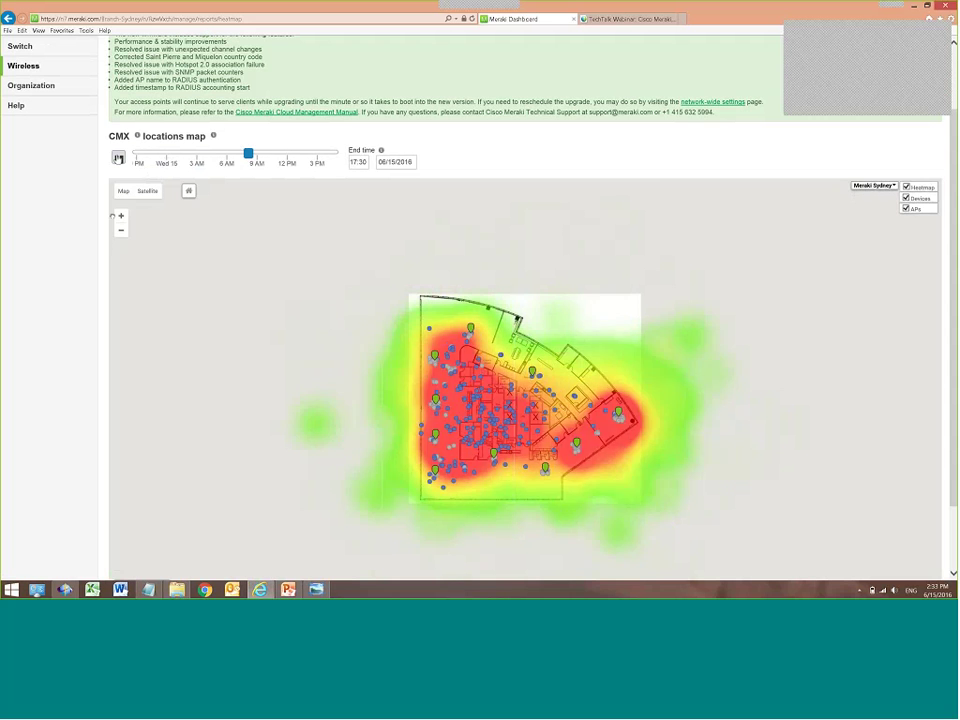
Open the wireless SSID configuration overview and show all SSIDs, including the disabled ones
{"action": "scroll", "coordinate": [91, 231], "scroll_direction": "up", "scroll_amount": 1}
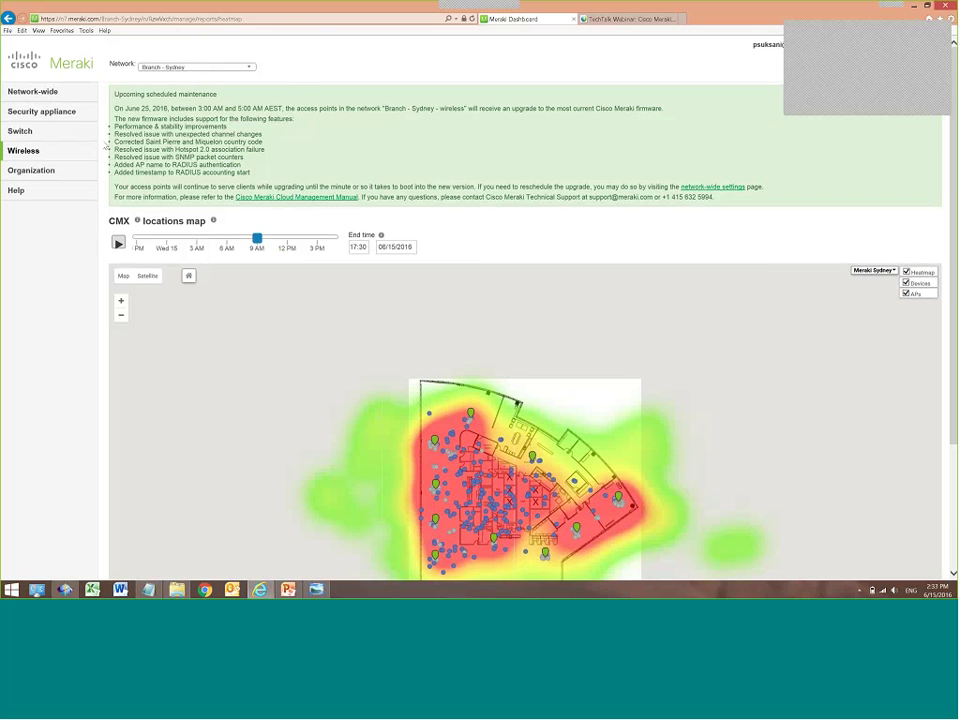
{"action": "mouse_move", "coordinate": [69, 110]}
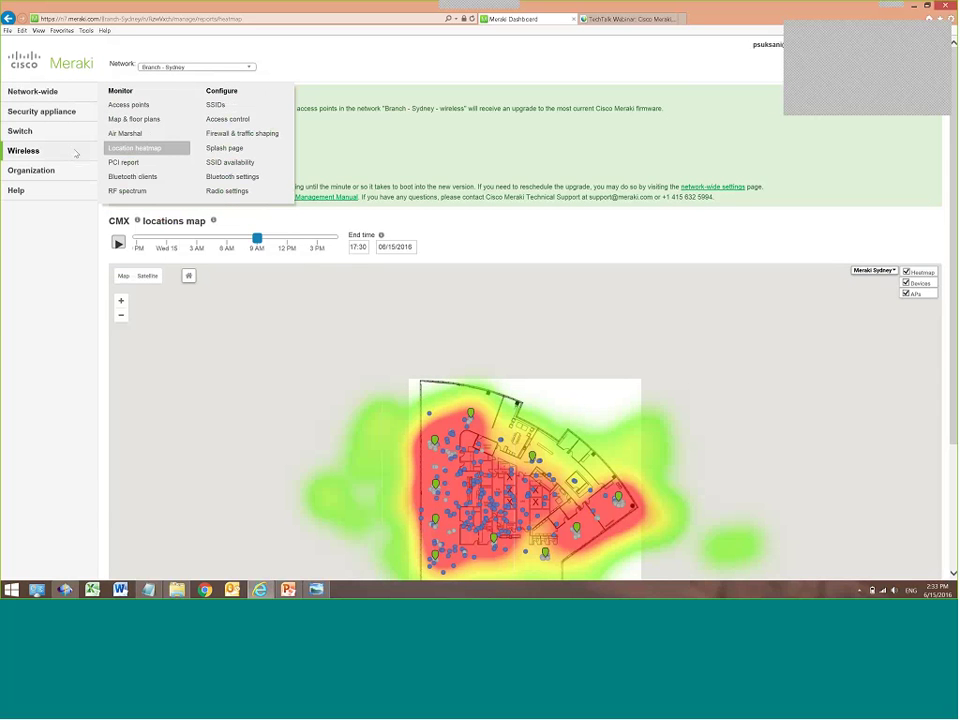
{"action": "left_click", "coordinate": [221, 112]}
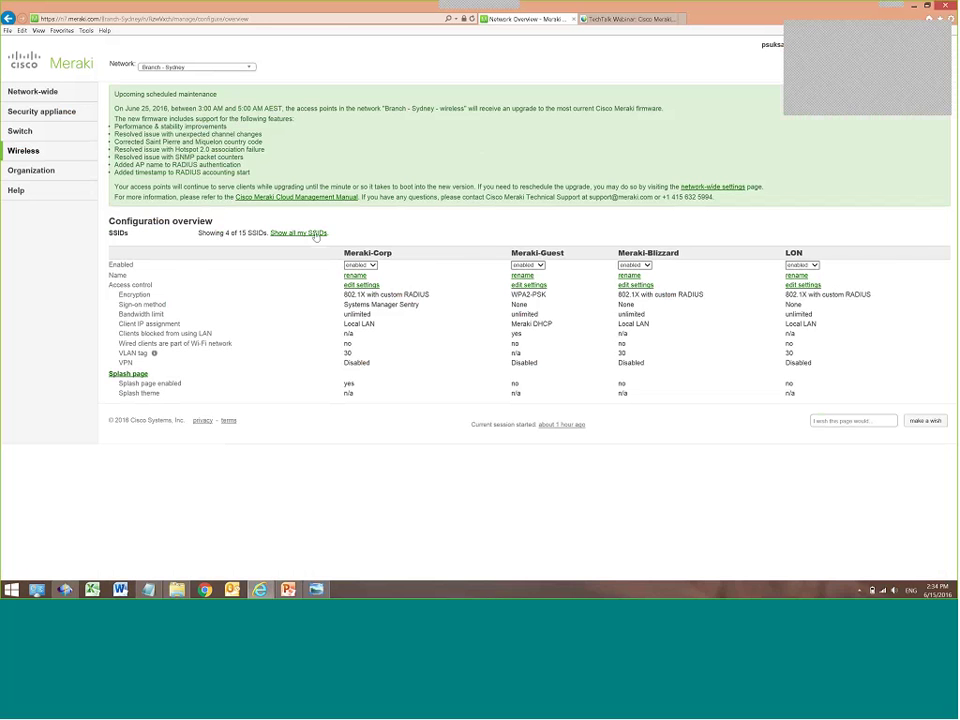
{"action": "left_click", "coordinate": [314, 233]}
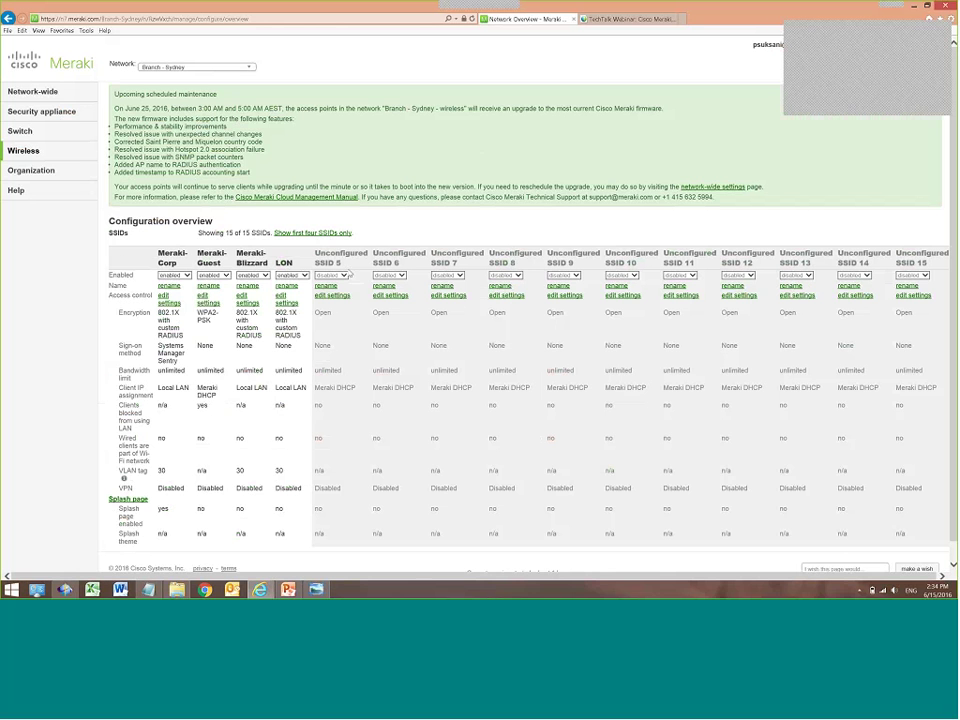
Enable Unconfigured SSID 5 and enter Wifi THaitalk as its name
{"action": "left_click", "coordinate": [344, 275]}
{"action": "left_click", "coordinate": [327, 269]}
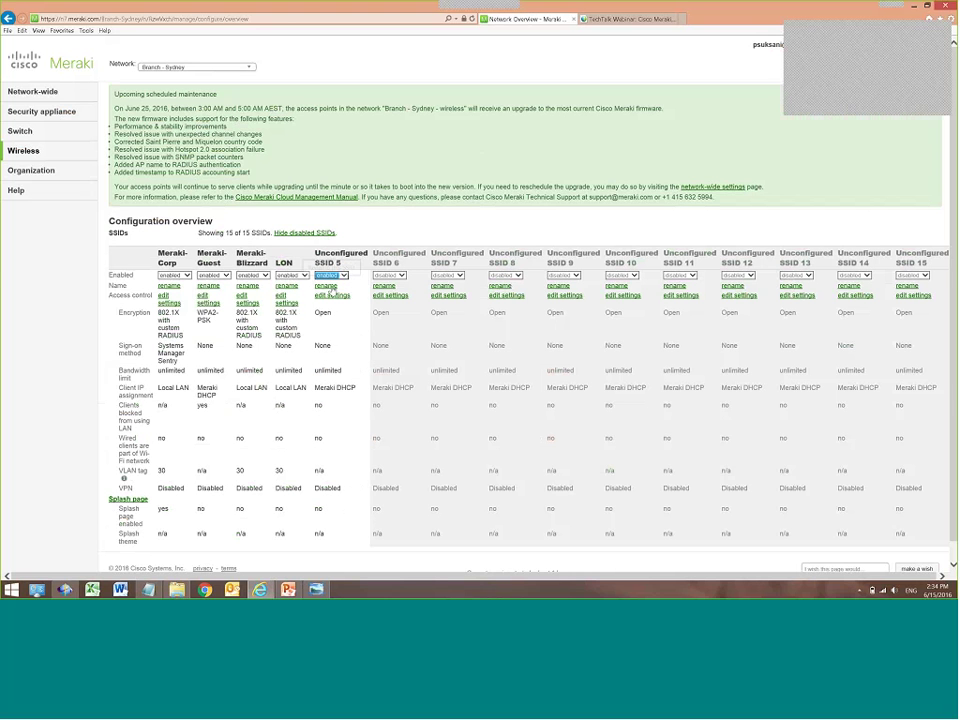
{"action": "left_click", "coordinate": [331, 288]}
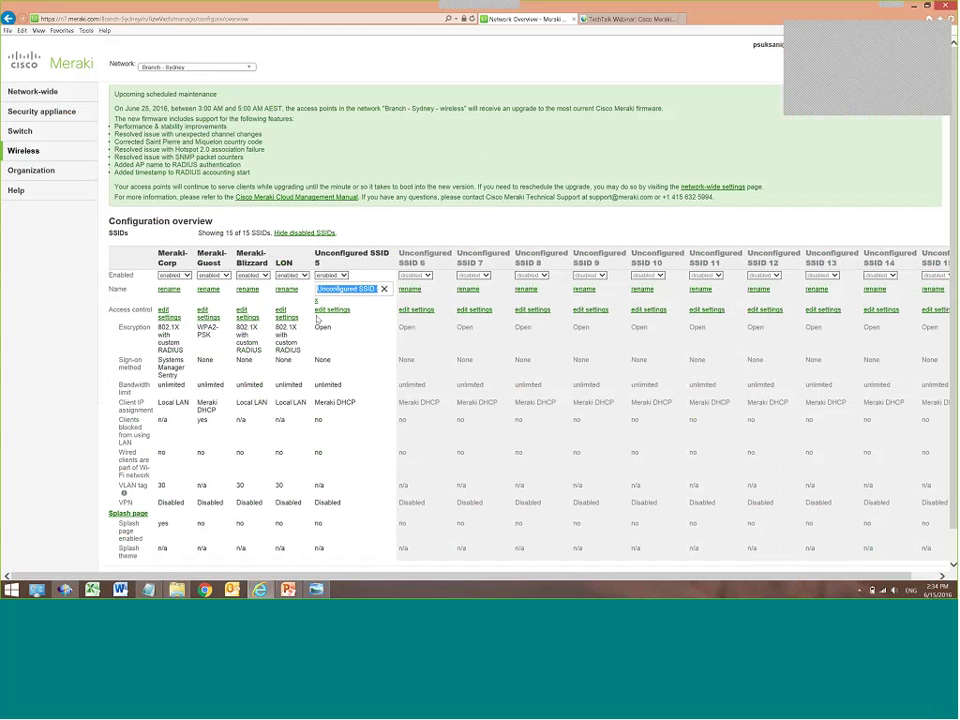
{"action": "type", "text": "Wifi THailand"}
{"action": "scroll", "coordinate": [347, 305], "scroll_direction": "down", "scroll_amount": 1}
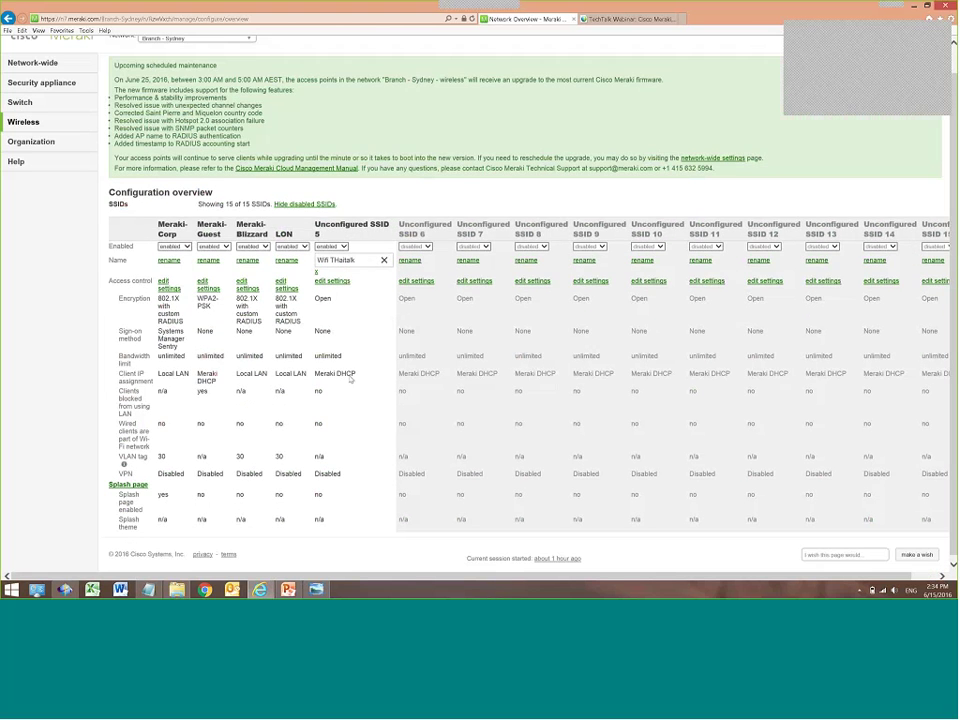
{"action": "scroll", "coordinate": [346, 319], "scroll_direction": "up", "scroll_amount": 1}
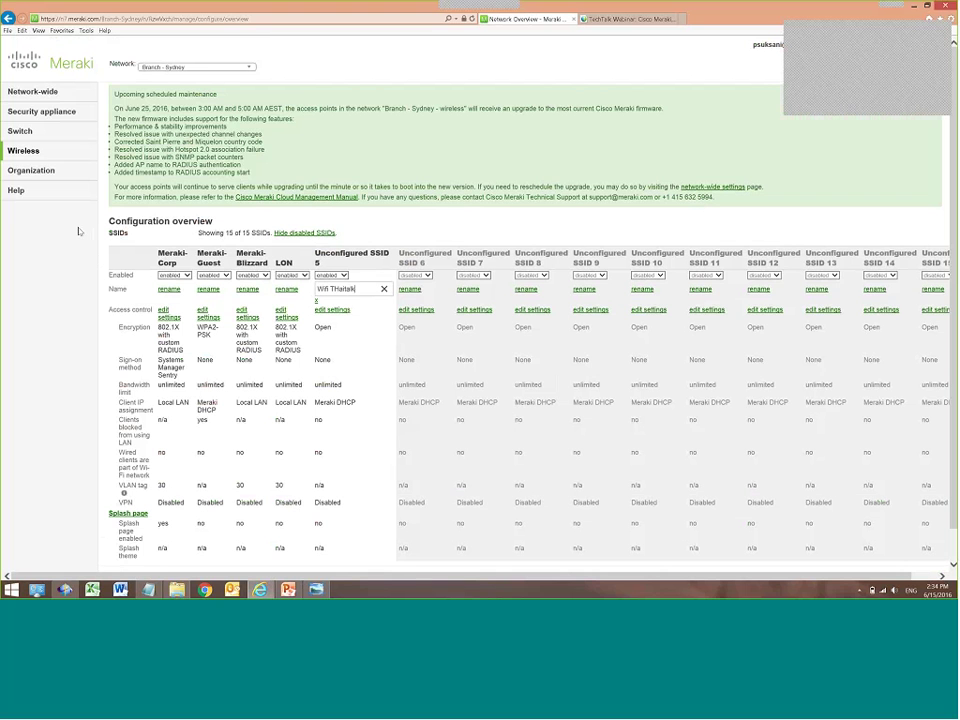
Open the wireless access control settings, leaving the SSID overview without saving its changes
{"action": "mouse_move", "coordinate": [52, 150]}
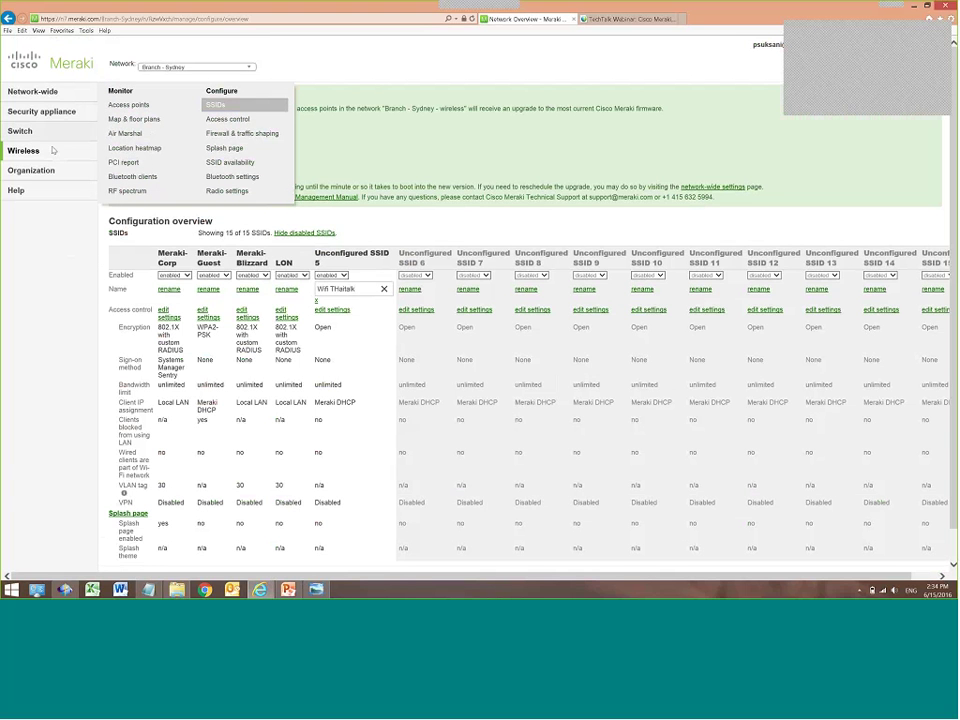
{"action": "left_click", "coordinate": [244, 126]}
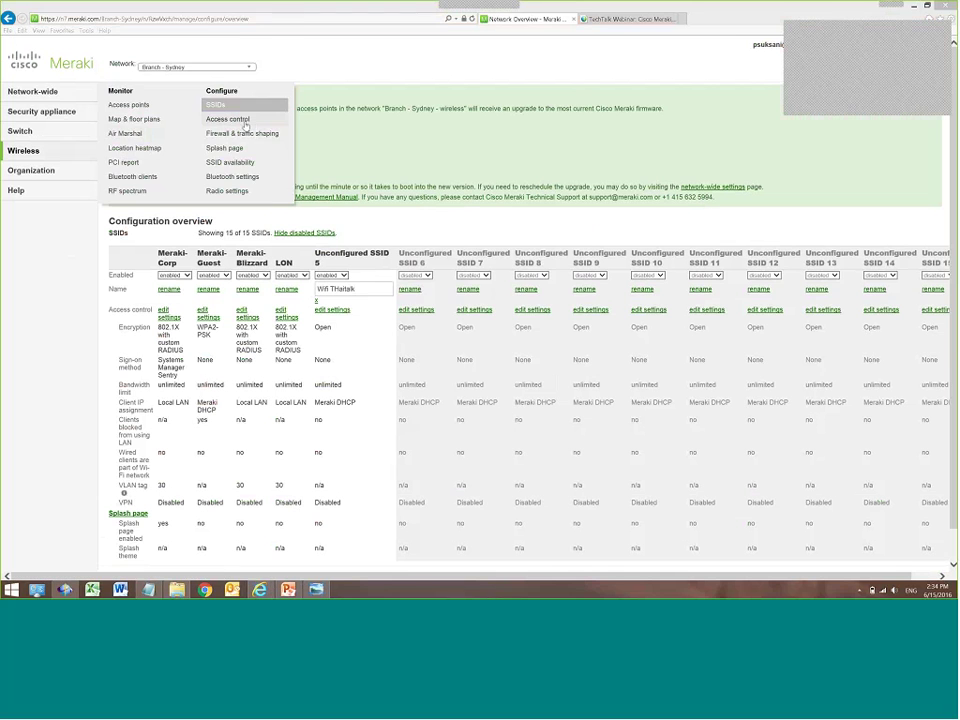
{"action": "left_click", "coordinate": [420, 297]}
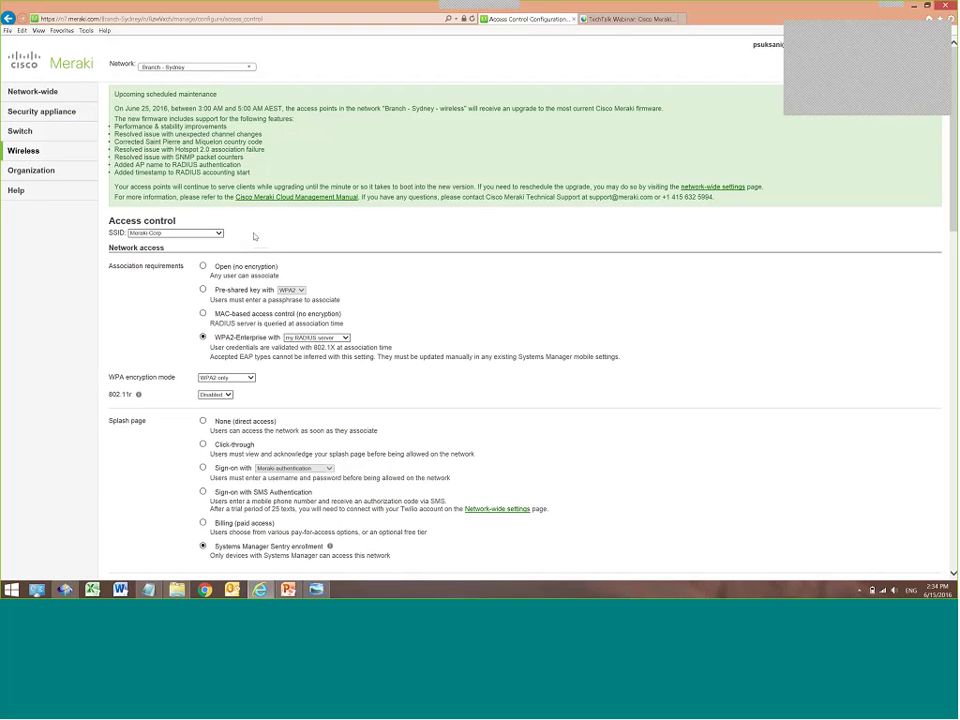
Check the WPA2-Enterprise authentication server choices for the Meraki-Corp SSID and reload the access control settings
{"action": "scroll", "coordinate": [480, 305], "scroll_direction": "down", "scroll_amount": 1}
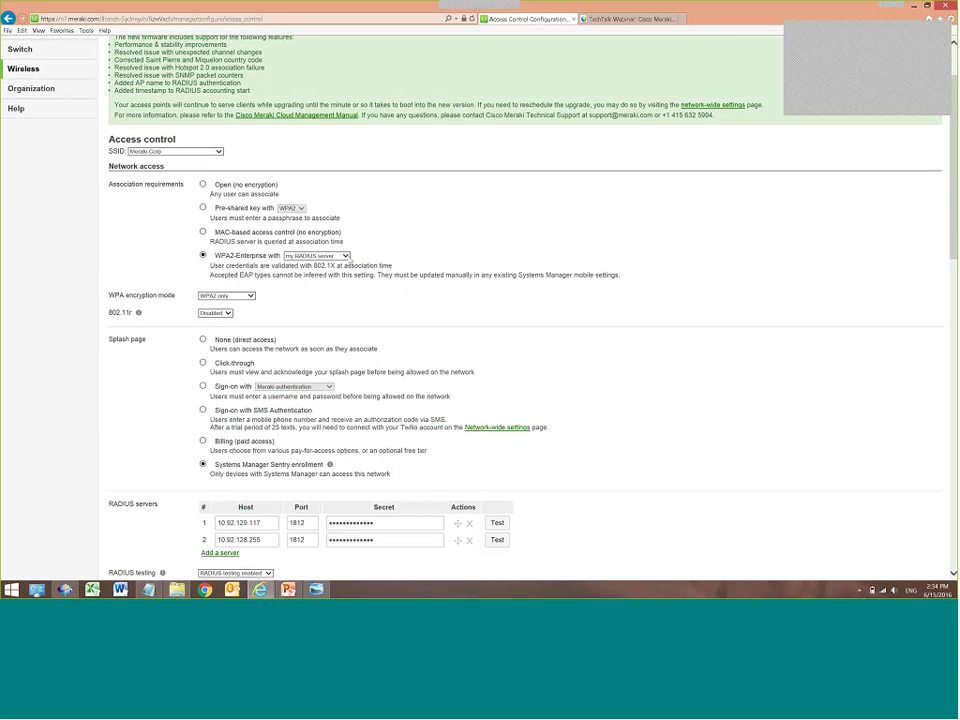
{"action": "left_click", "coordinate": [340, 256]}
{"action": "left_click", "coordinate": [148, 242]}
{"action": "scroll", "coordinate": [147, 243], "scroll_direction": "up", "scroll_amount": 1}
{"action": "mouse_move", "coordinate": [24, 150]}
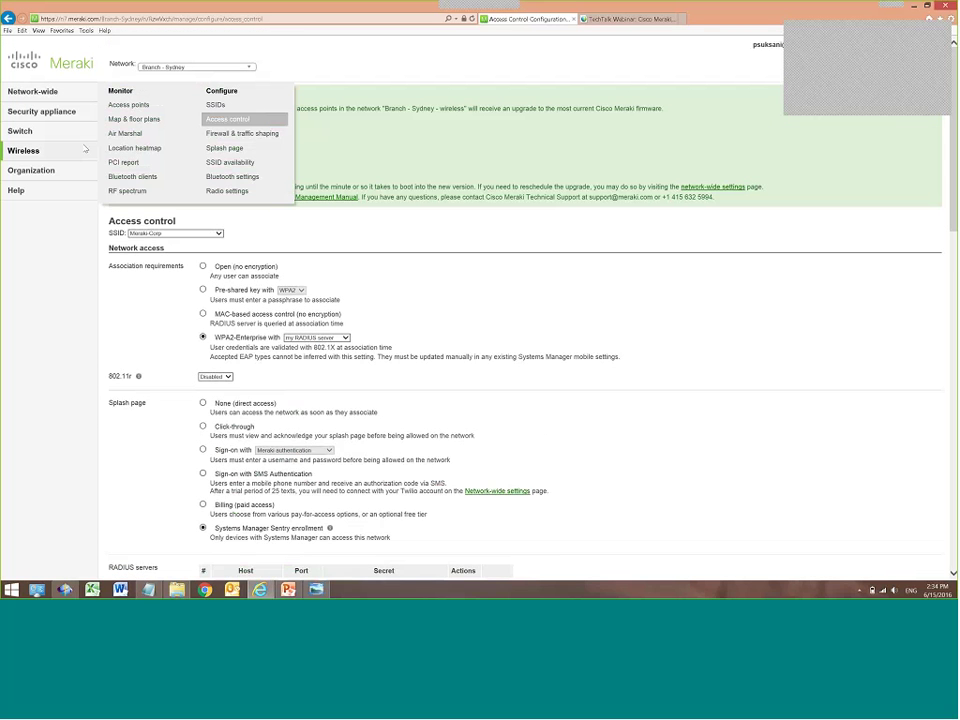
{"action": "left_click", "coordinate": [234, 118]}
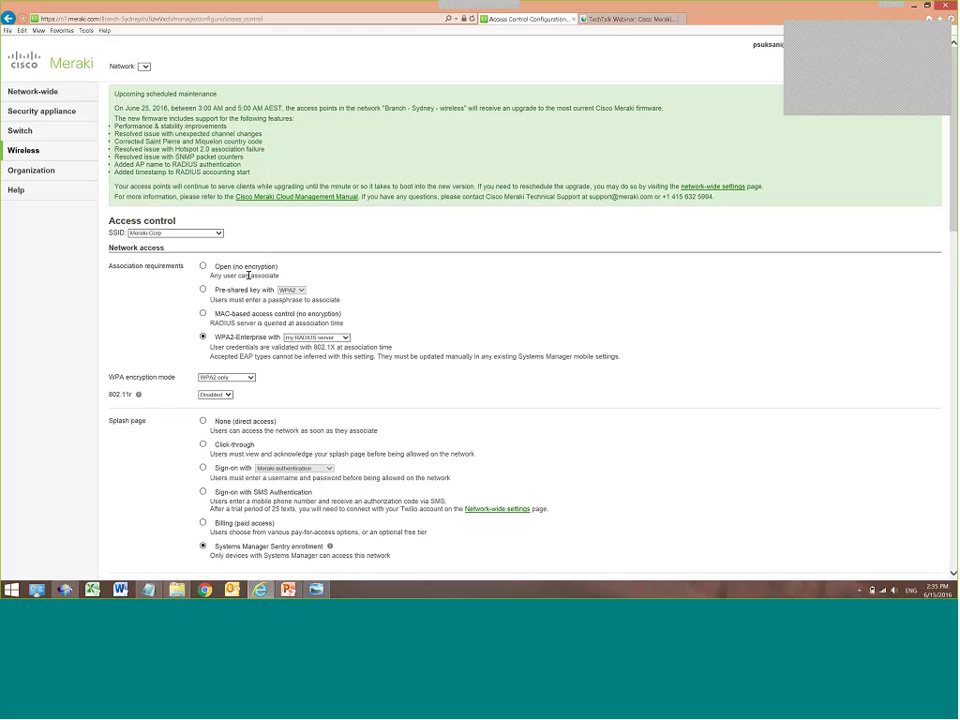
Set the Meraki-Corp splash page to sign-on with Facebook Wi-Fi
{"action": "scroll", "coordinate": [248, 275], "scroll_direction": "down", "scroll_amount": 3}
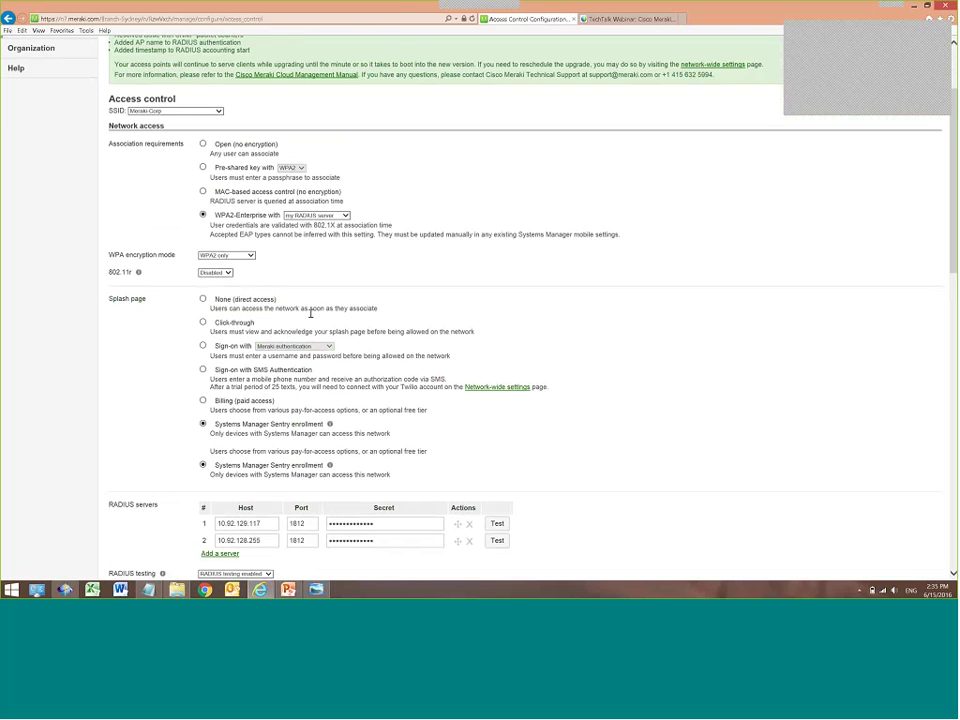
{"action": "left_click", "coordinate": [330, 307]}
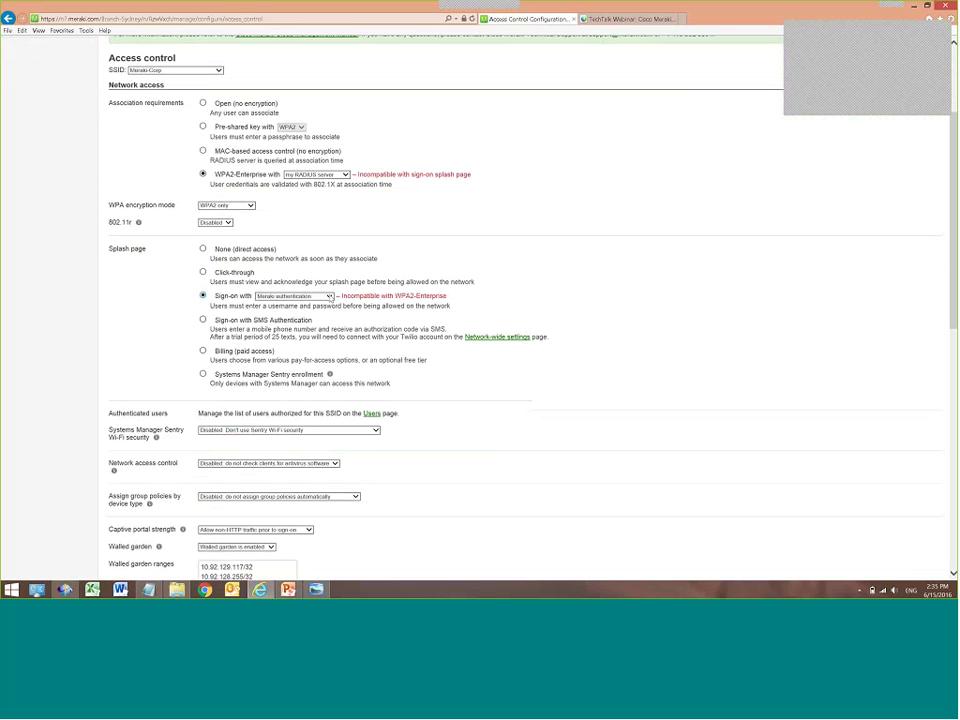
{"action": "left_click", "coordinate": [330, 298]}
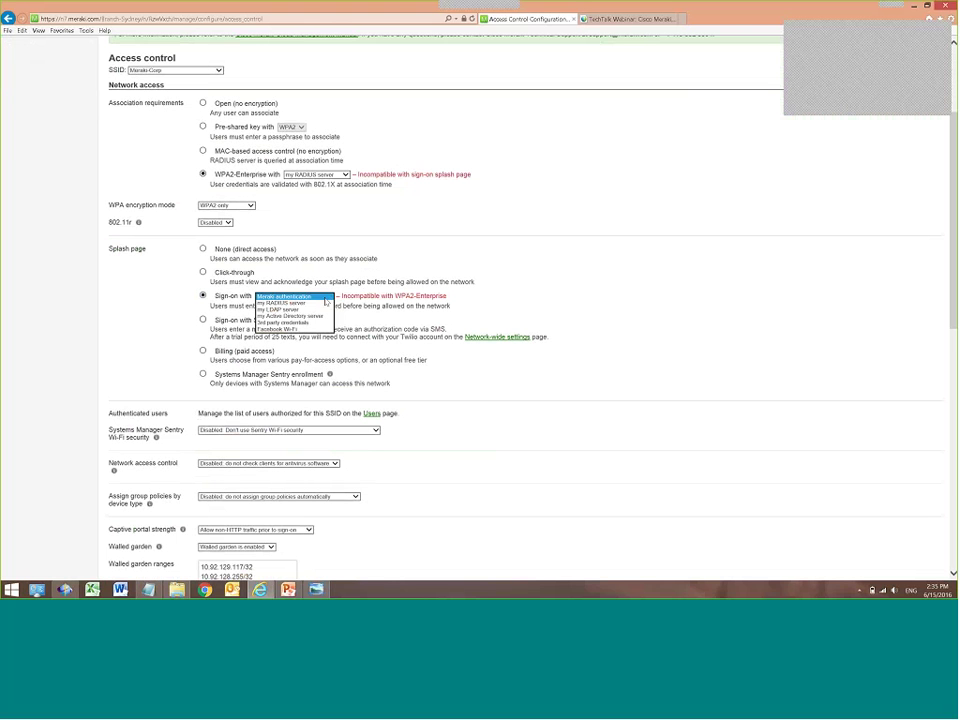
{"action": "left_click", "coordinate": [291, 329]}
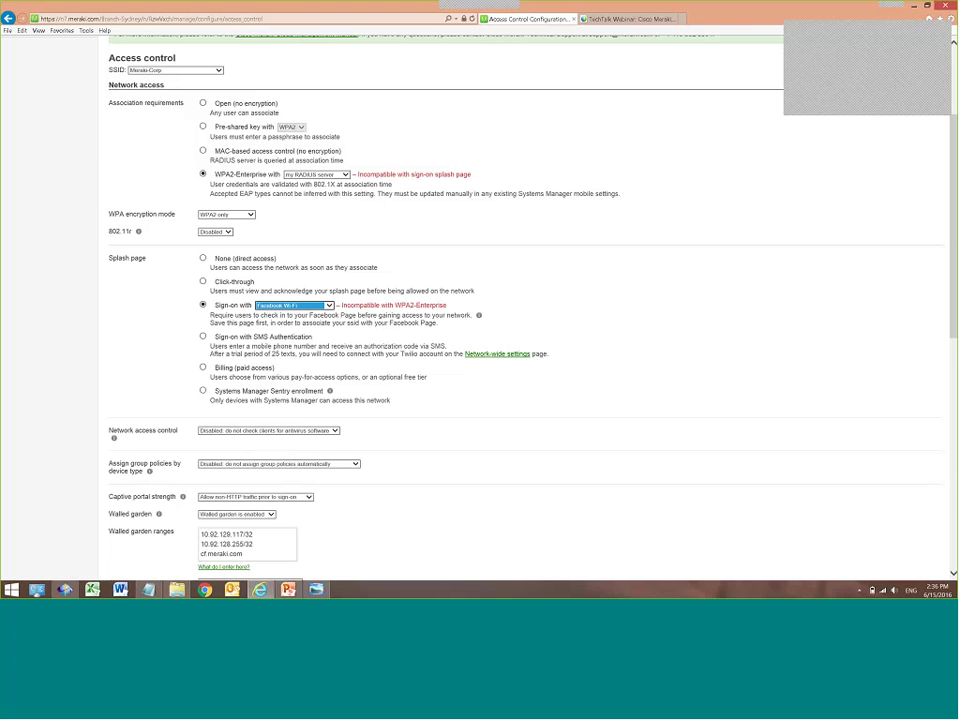
Switch to Windows Photo Viewer to show the FACEBOOK-WIFI2 check-in example image, and minimize it again
{"action": "mouse_move", "coordinate": [288, 590]}
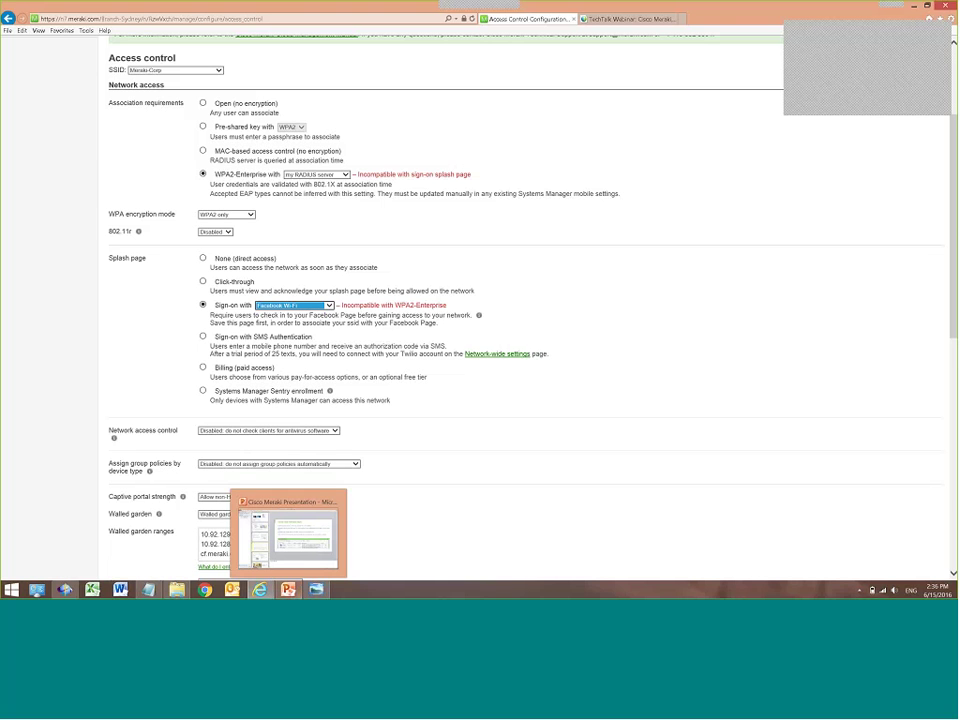
{"action": "left_click", "coordinate": [316, 590]}
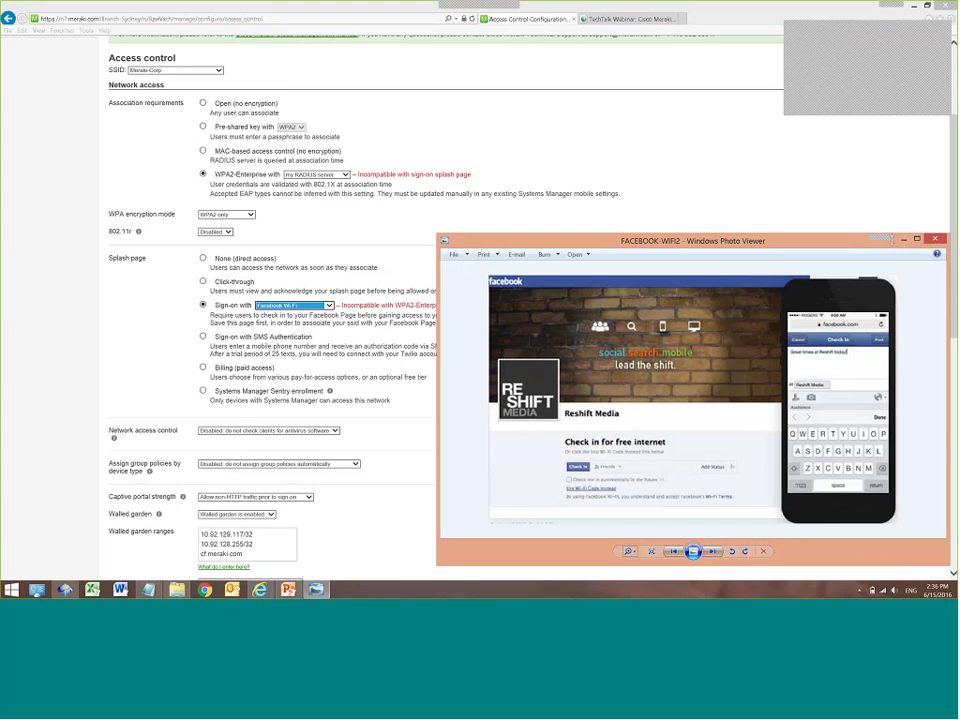
{"action": "left_click", "coordinate": [903, 240]}
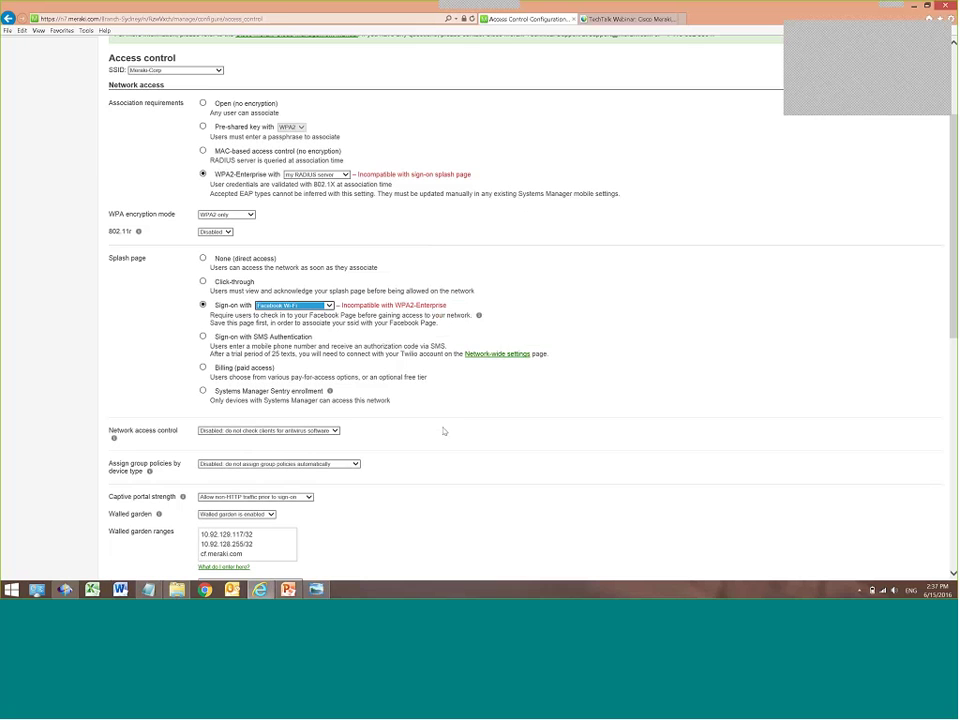
Review the captive portal strength choices and keep Allow non-HTTP traffic prior to sign-on
{"action": "scroll", "coordinate": [444, 431], "scroll_direction": "down", "scroll_amount": 2}
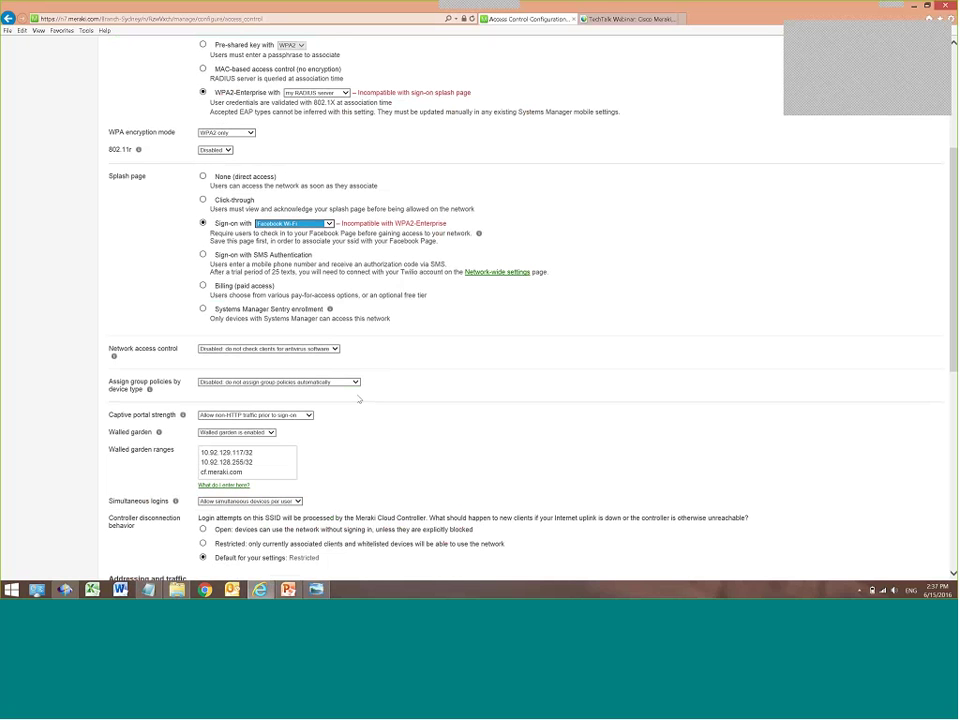
{"action": "scroll", "coordinate": [359, 399], "scroll_direction": "down", "scroll_amount": 2}
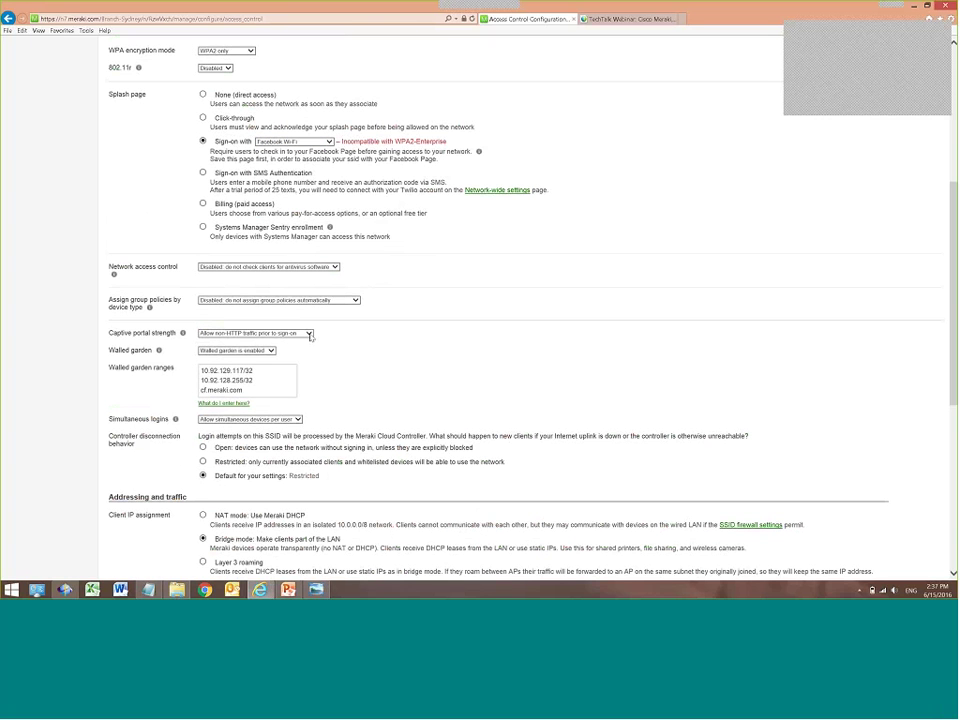
{"action": "left_click", "coordinate": [311, 335]}
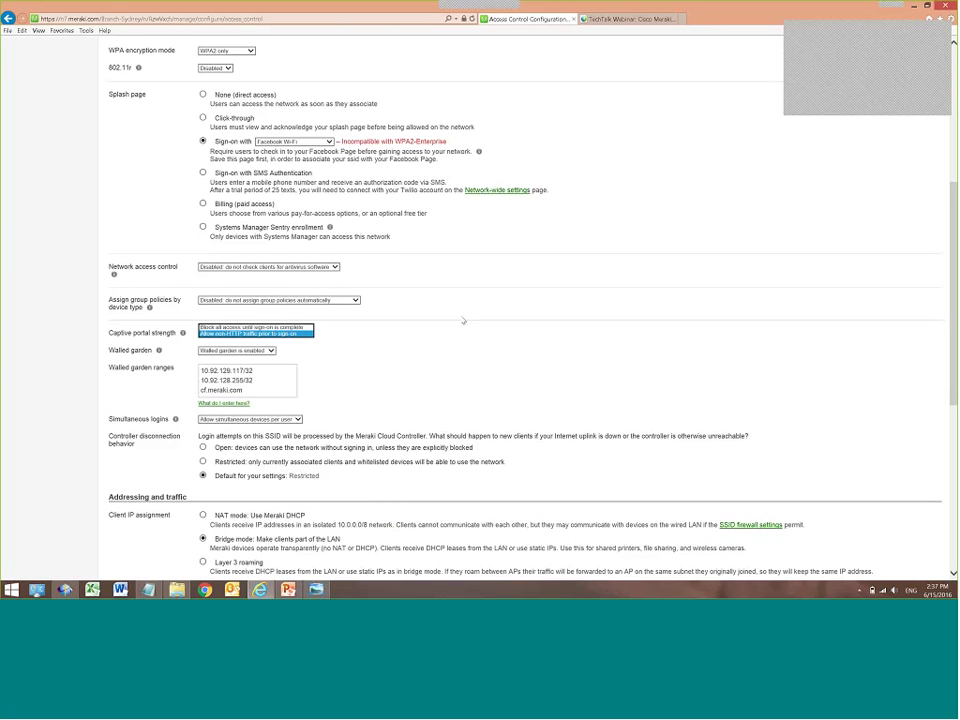
{"action": "left_click", "coordinate": [255, 334]}
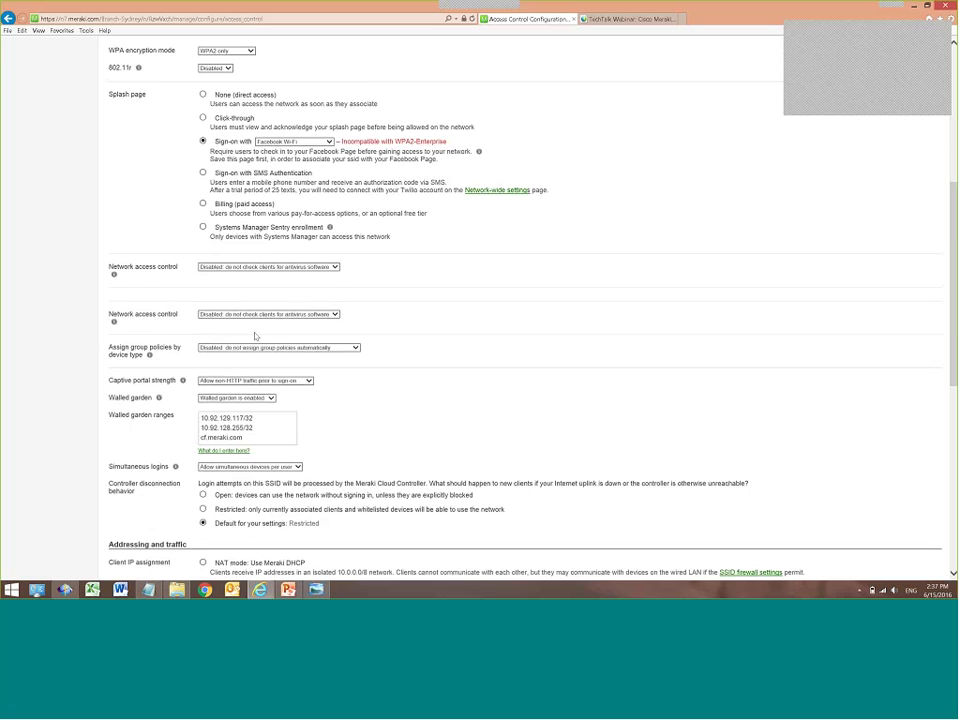
Open the wireless firewall and traffic shaping settings, leaving access control without saving its changes
{"action": "scroll", "coordinate": [255, 336], "scroll_direction": "up", "scroll_amount": 5}
{"action": "mouse_move", "coordinate": [73, 152]}
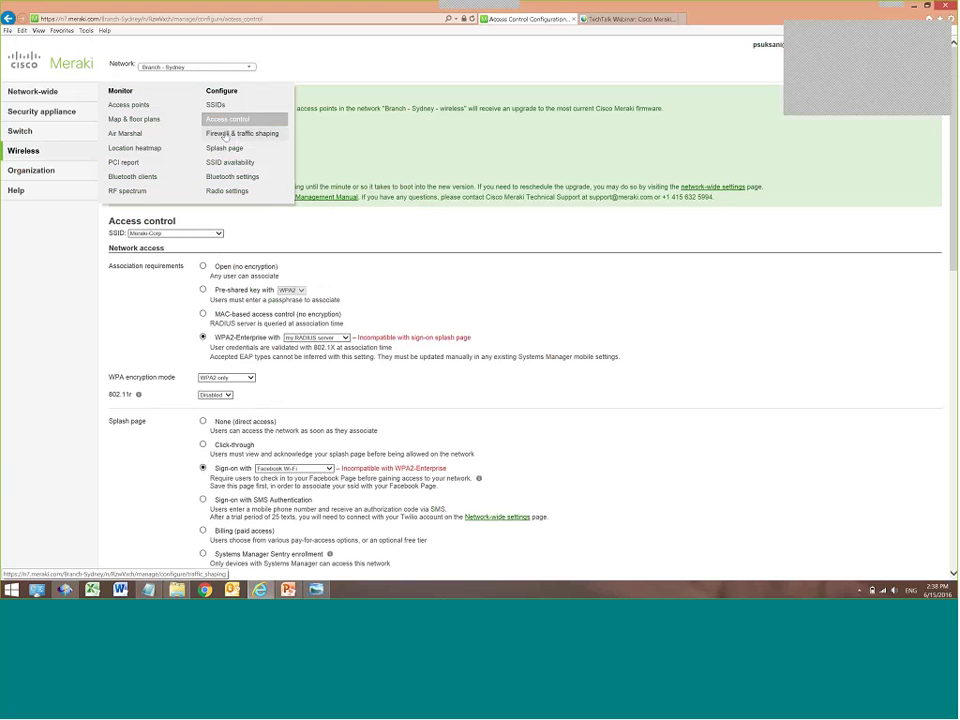
{"action": "left_click", "coordinate": [124, 149]}
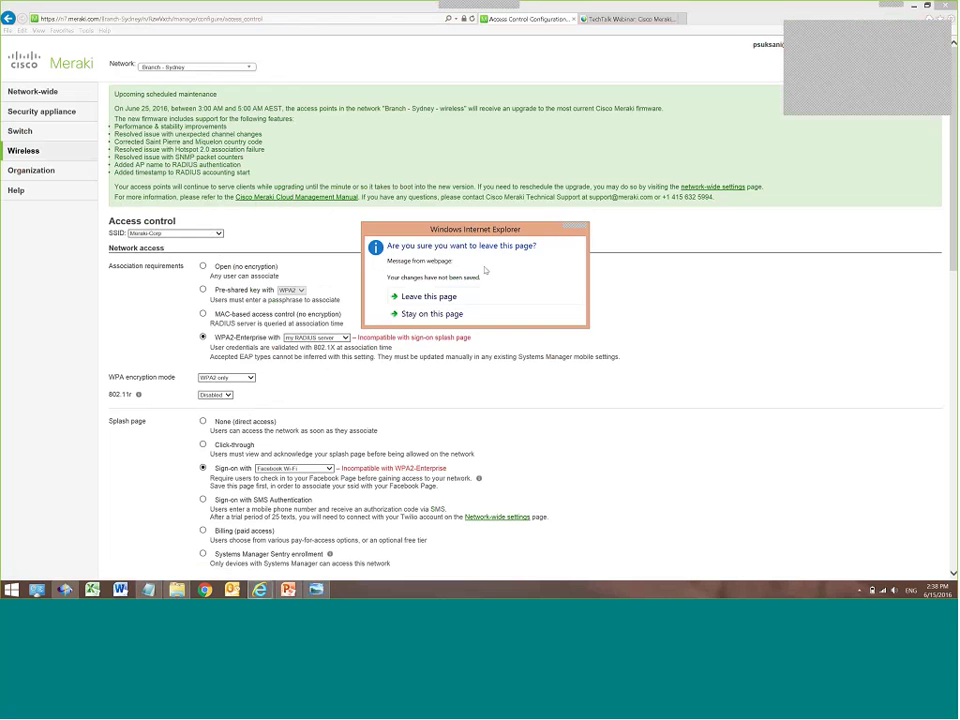
{"action": "left_click", "coordinate": [429, 296]}
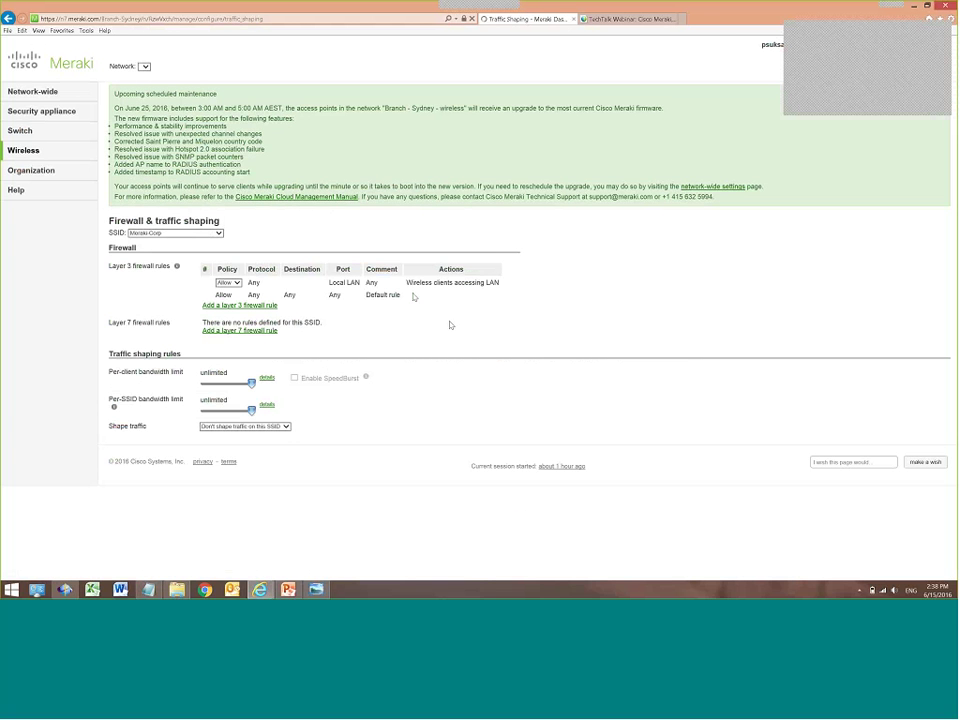
Add a layer 3 firewall rule for Meraki-Corp that denies TCP, with 192.168 entered as the destination
{"action": "left_click", "coordinate": [248, 307]}
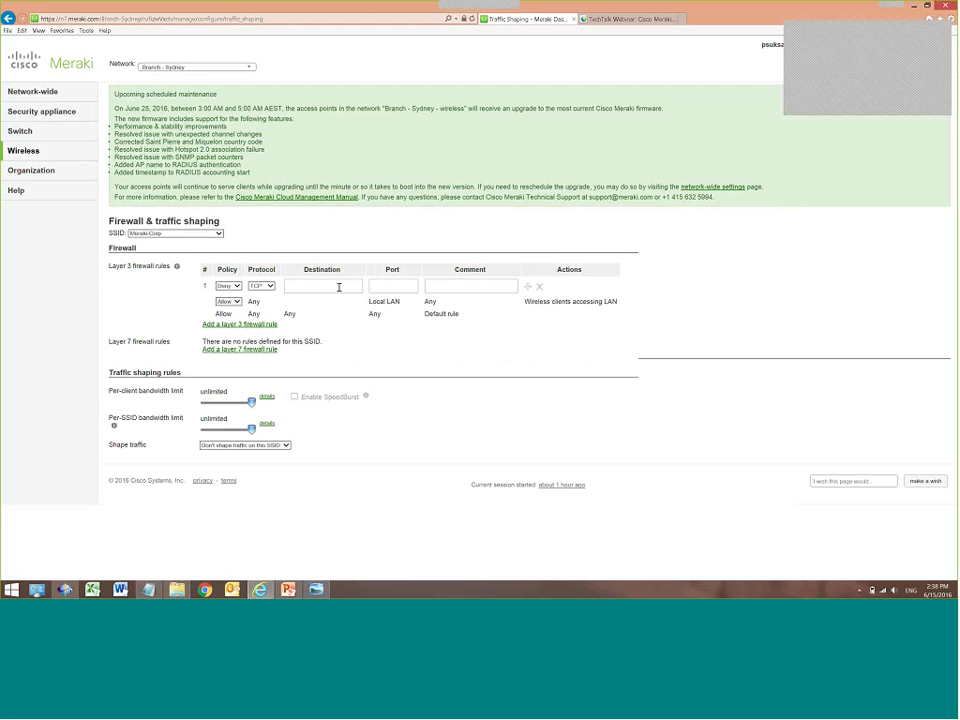
{"action": "type", "text": "1"}
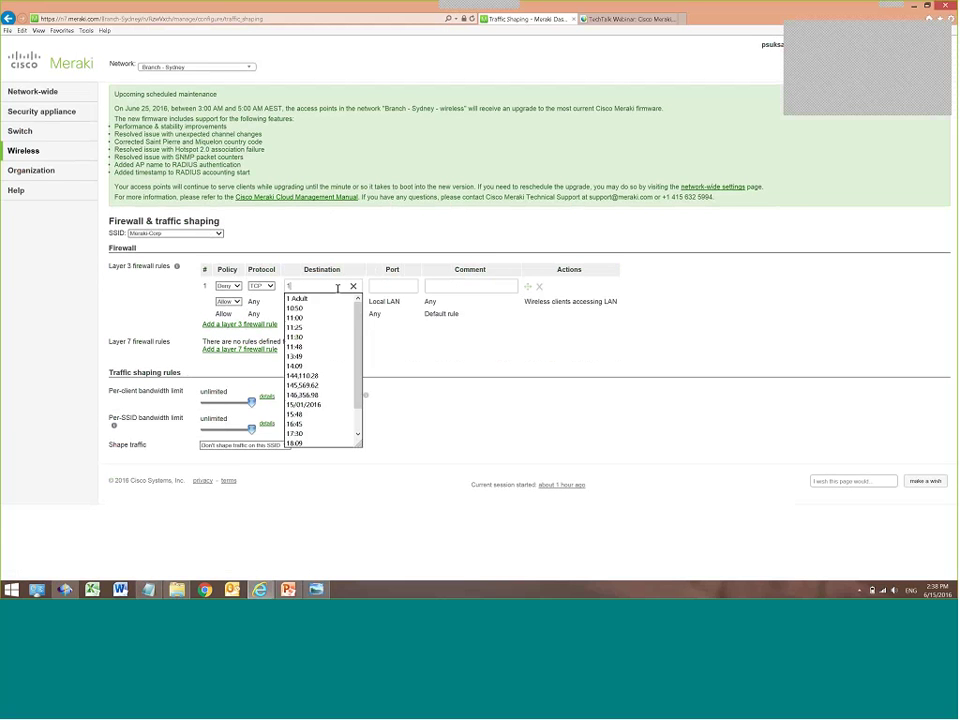
{"action": "type", "text": "92"}
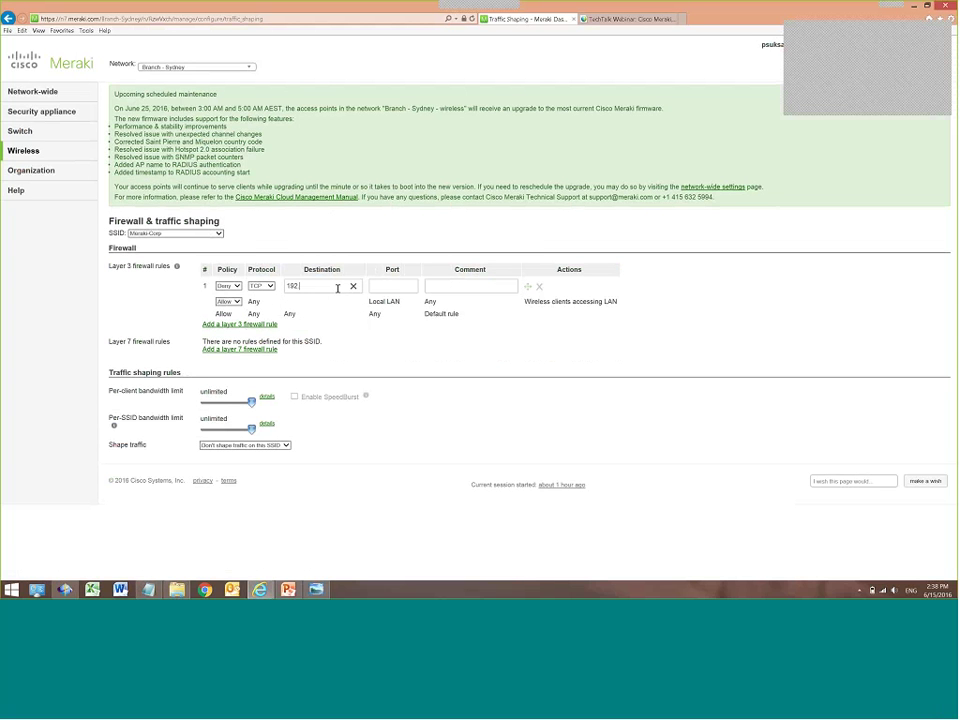
{"action": "type", "text": ".168"}
{"action": "left_click", "coordinate": [405, 286]}
Add a layer 7 firewall rule for Meraki-Corp that denies All Peer-to-peer (P2P)
{"action": "left_click", "coordinate": [235, 349]}
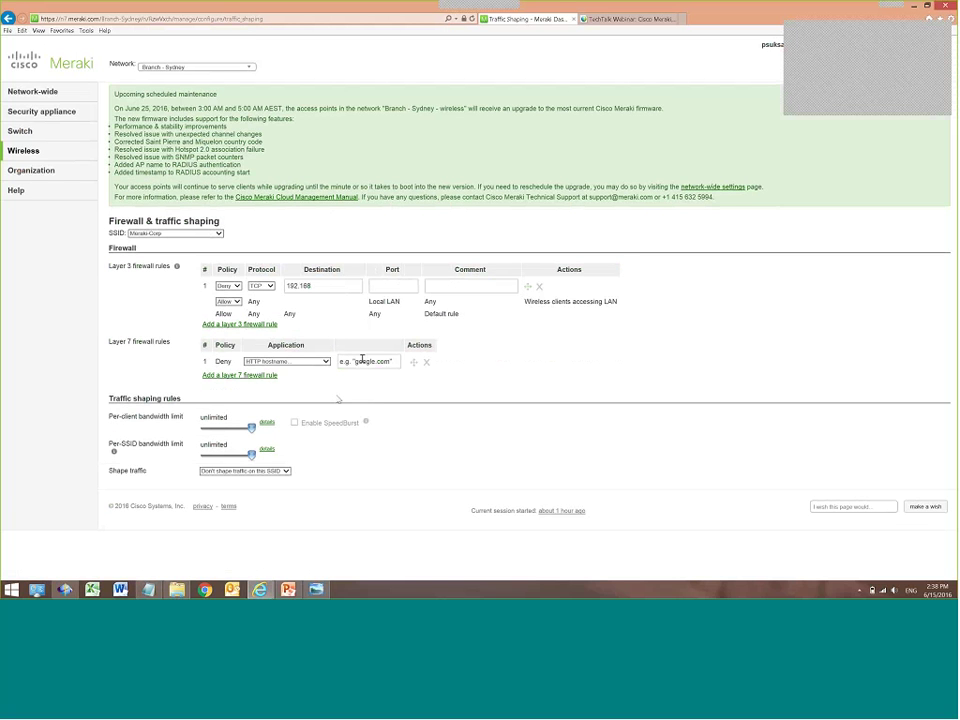
{"action": "left_click", "coordinate": [325, 361]}
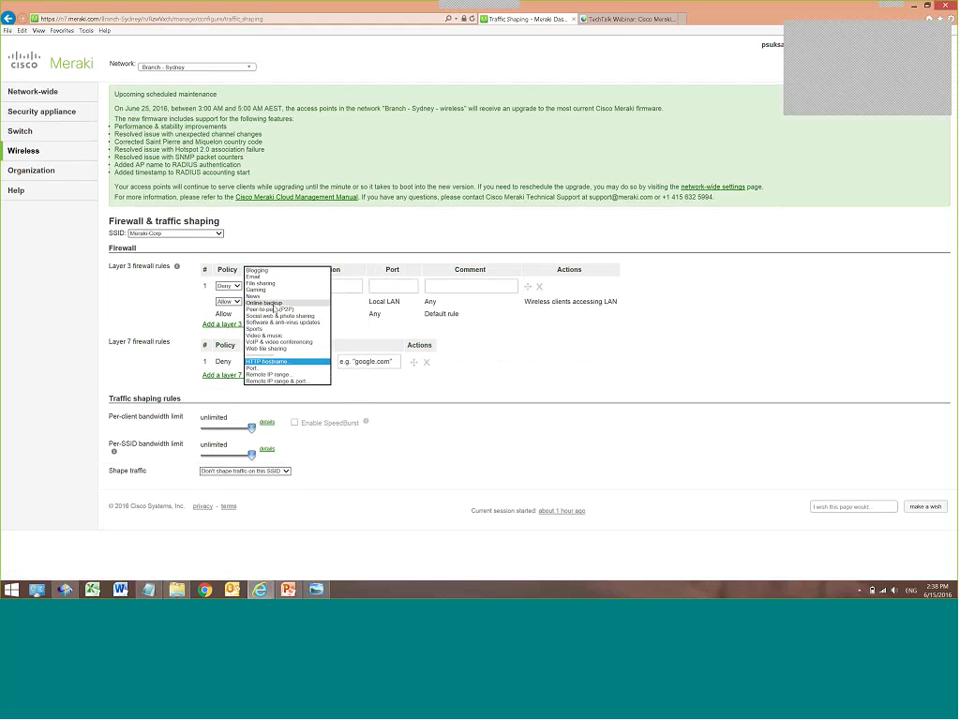
{"action": "left_click", "coordinate": [270, 309]}
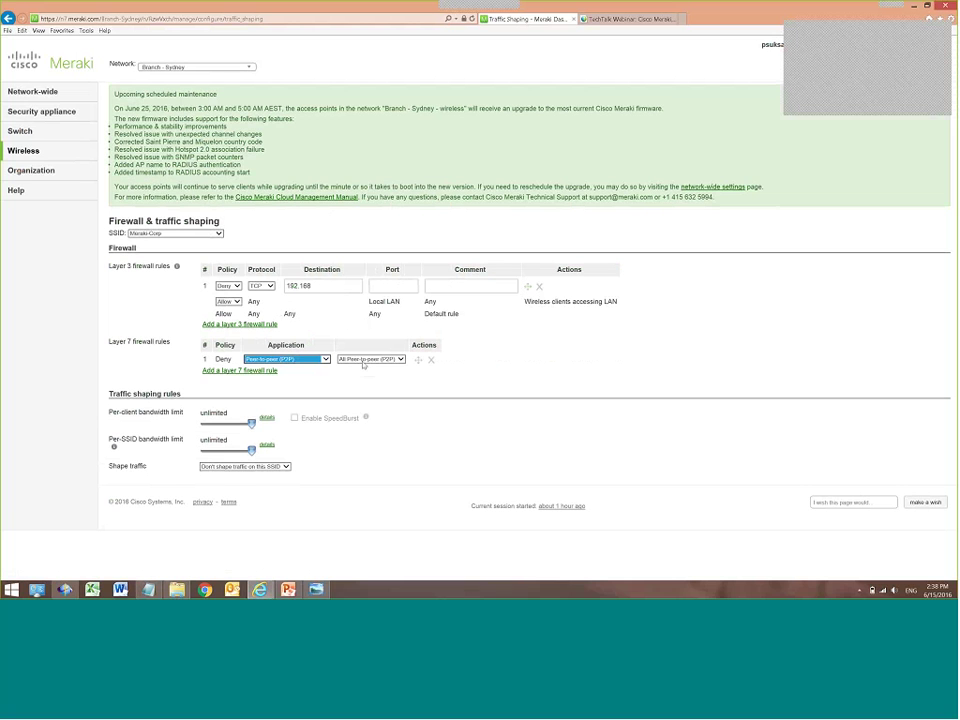
{"action": "left_click", "coordinate": [400, 359]}
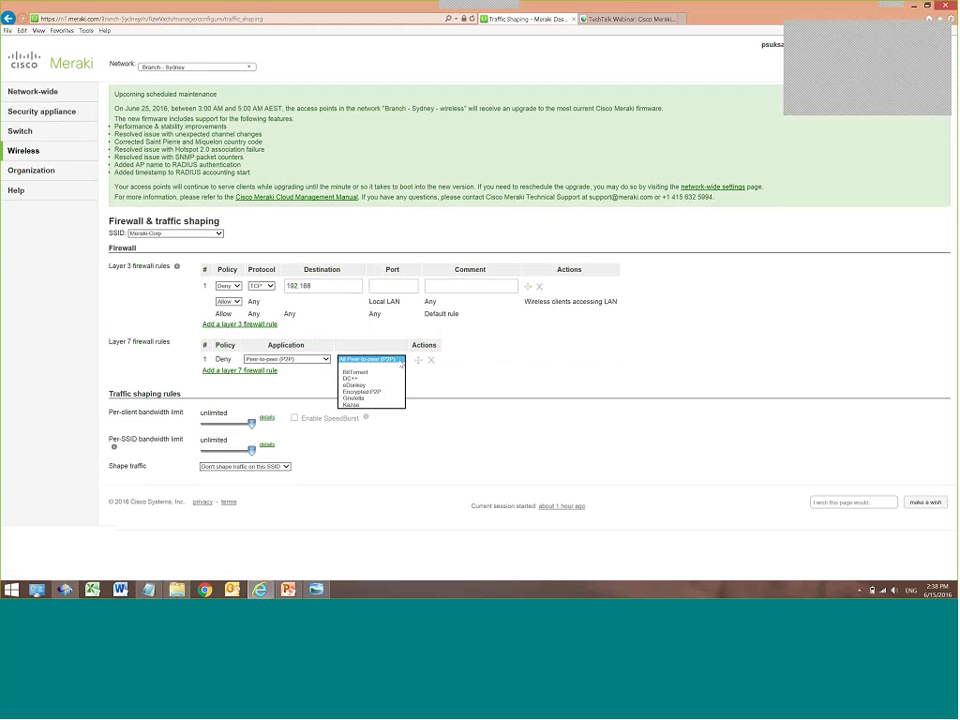
{"action": "left_click", "coordinate": [387, 381]}
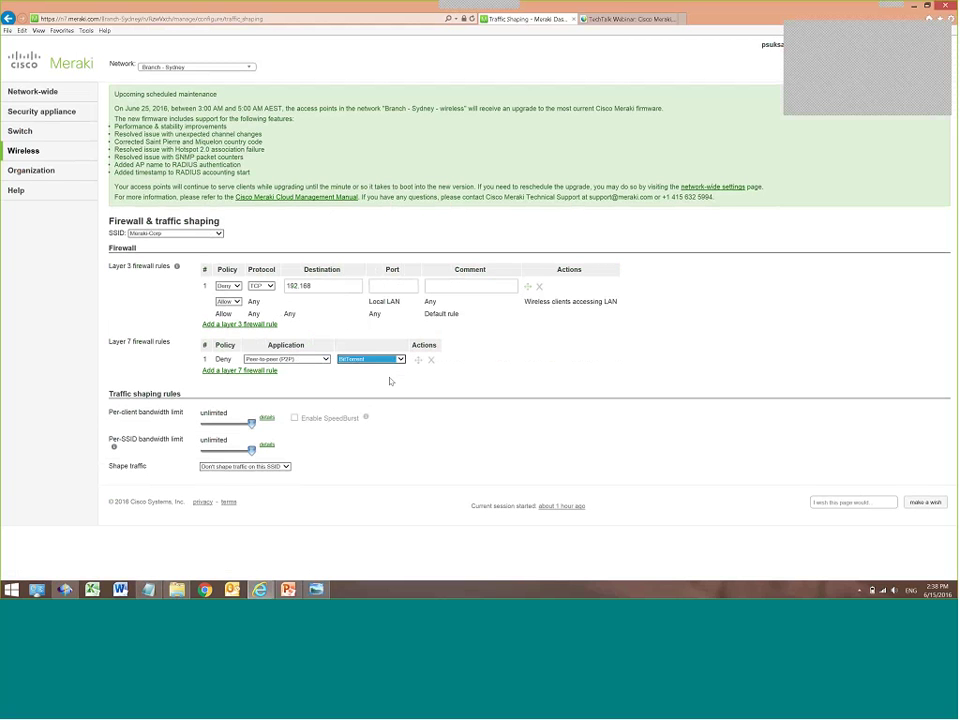
{"action": "left_click", "coordinate": [378, 363]}
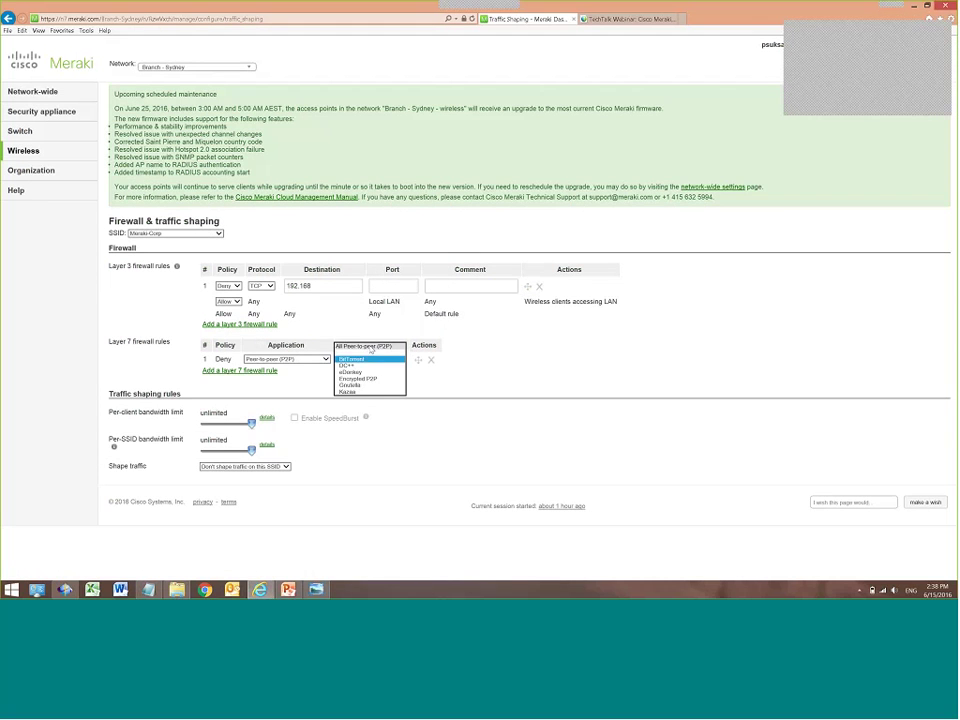
{"action": "left_click", "coordinate": [370, 347]}
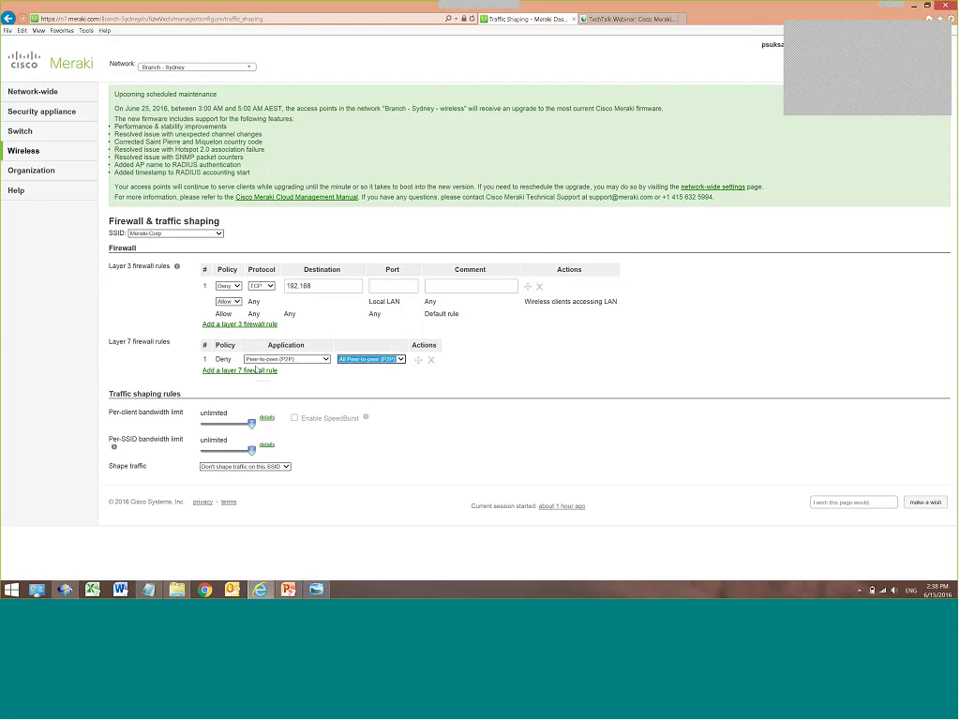
Add a second layer 7 firewall rule that denies Dropbox in the File sharing category
{"action": "left_click", "coordinate": [236, 370]}
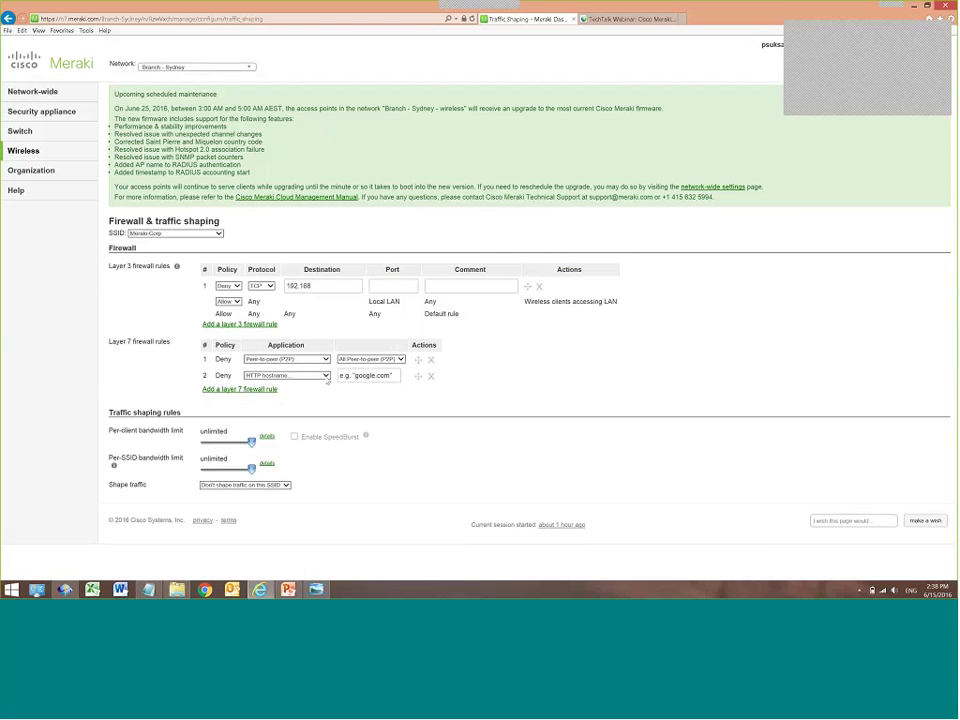
{"action": "left_click", "coordinate": [325, 375]}
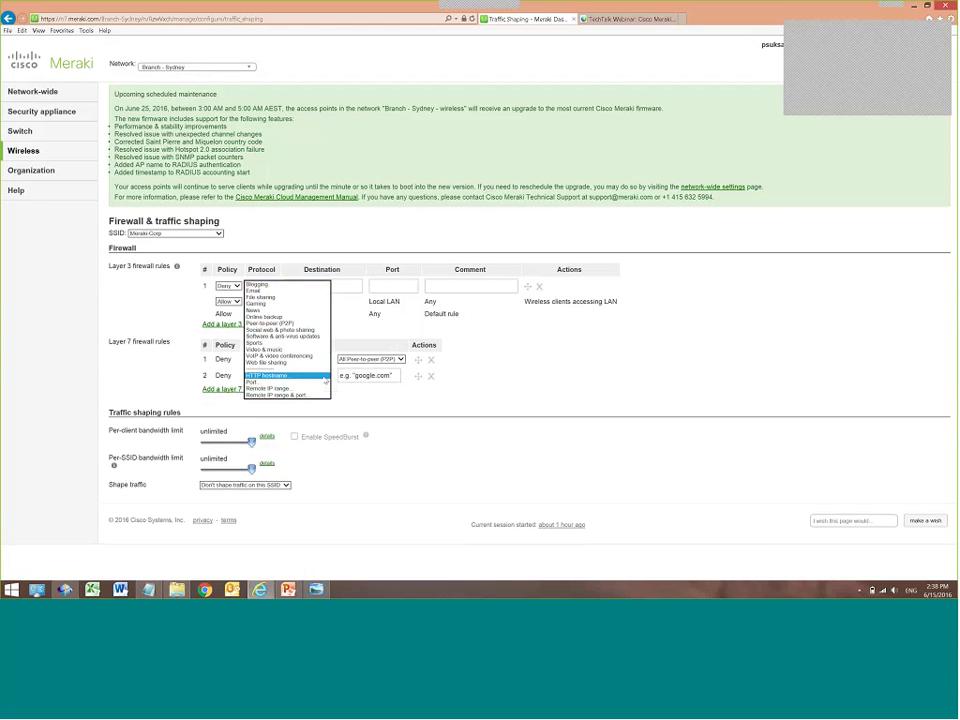
{"action": "left_click", "coordinate": [276, 299]}
{"action": "left_click", "coordinate": [348, 373]}
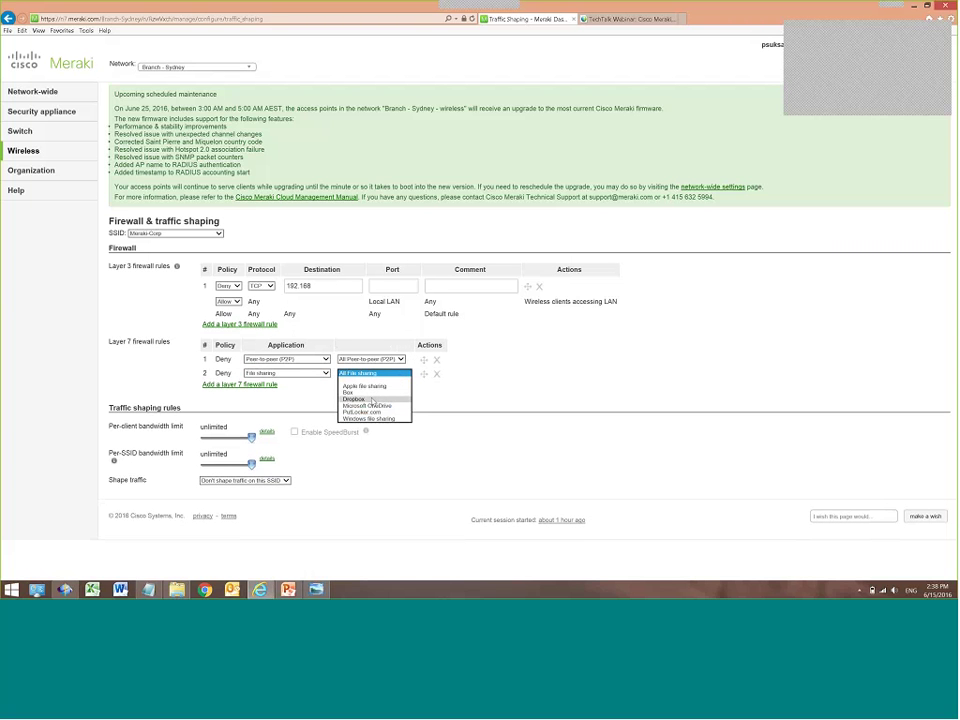
{"action": "left_click", "coordinate": [372, 399]}
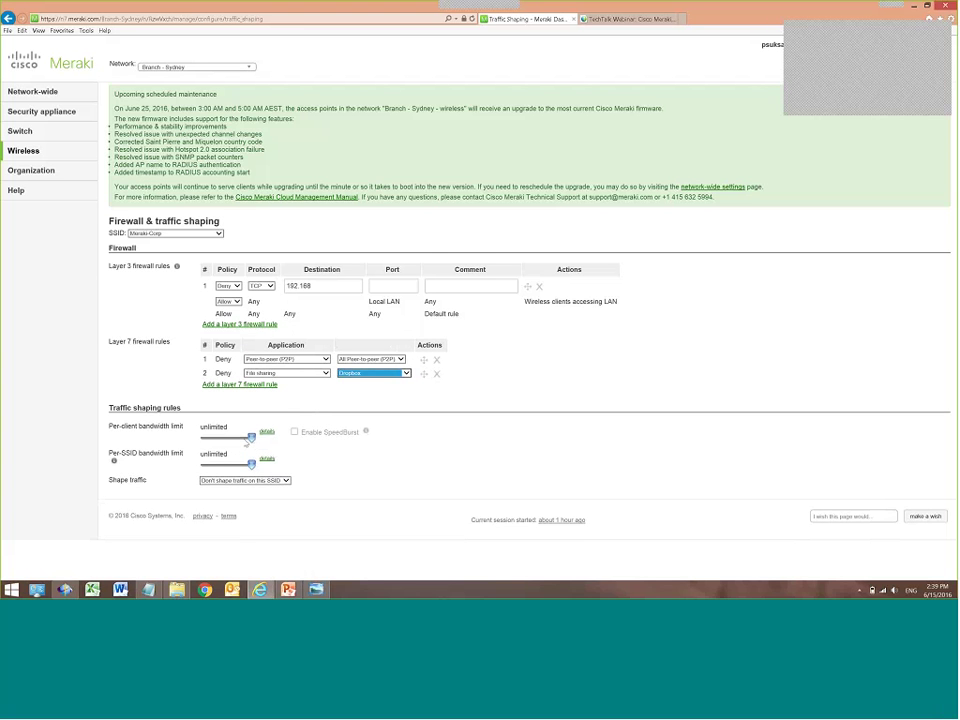
Set the per-client bandwidth limit to 1 Mbps, checking its separate down and up values, and enable SpeedBurst
{"action": "mouse_move", "coordinate": [249, 439]}
{"action": "left_mouse_down"}
{"action": "mouse_move", "coordinate": [230, 436]}
{"action": "mouse_move", "coordinate": [238, 436]}
{"action": "left_mouse_up"}
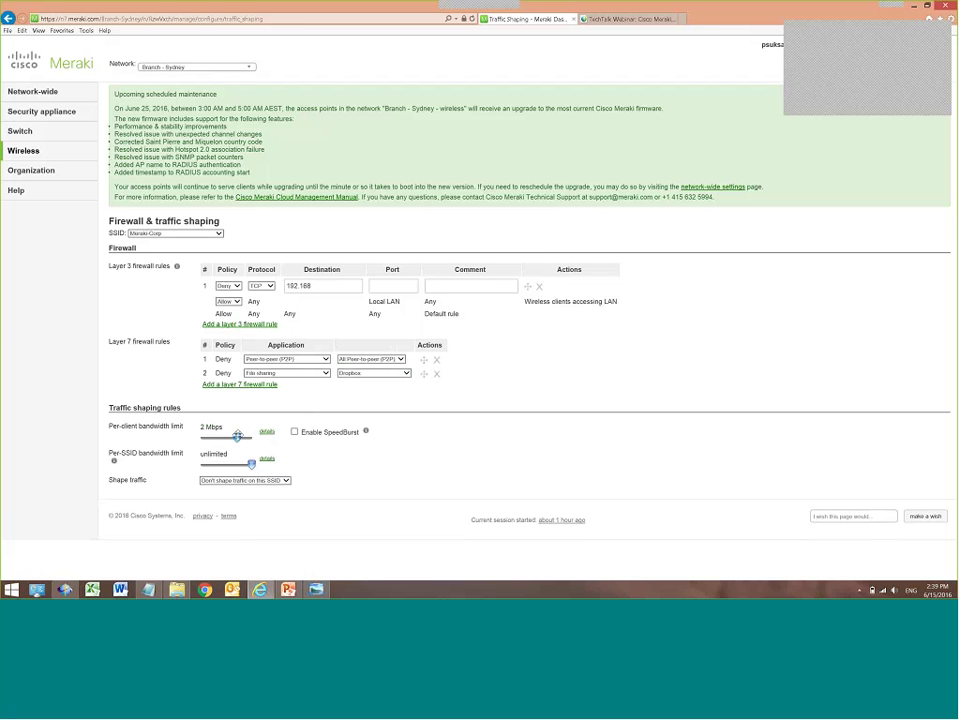
{"action": "left_click_drag", "start_coordinate": [238, 436], "coordinate": [229, 436]}
{"action": "left_click", "coordinate": [270, 434]}
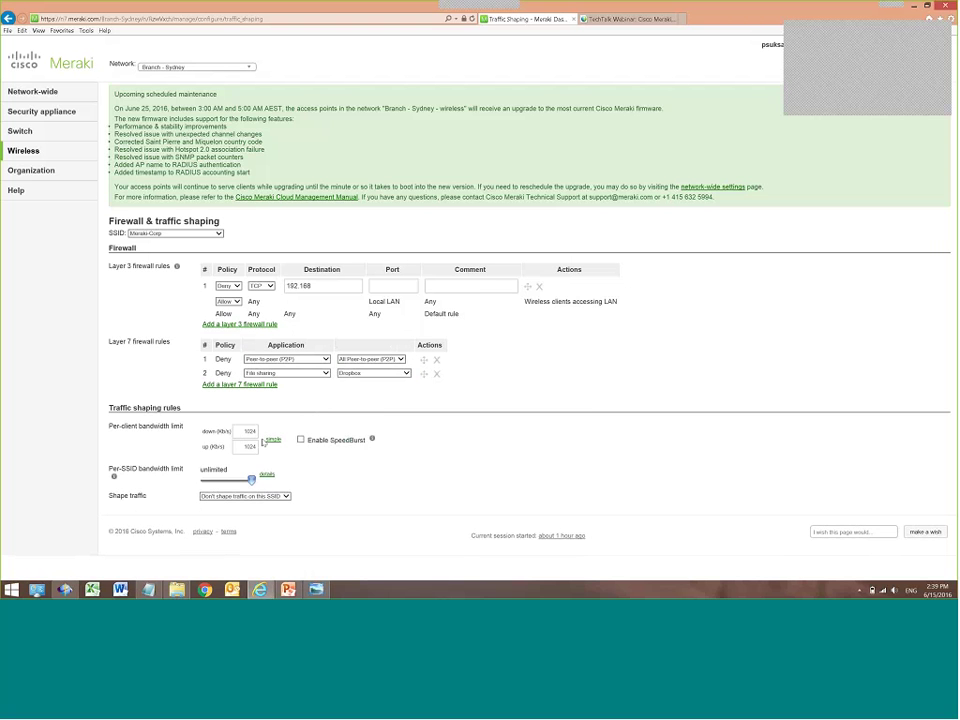
{"action": "left_click", "coordinate": [273, 439]}
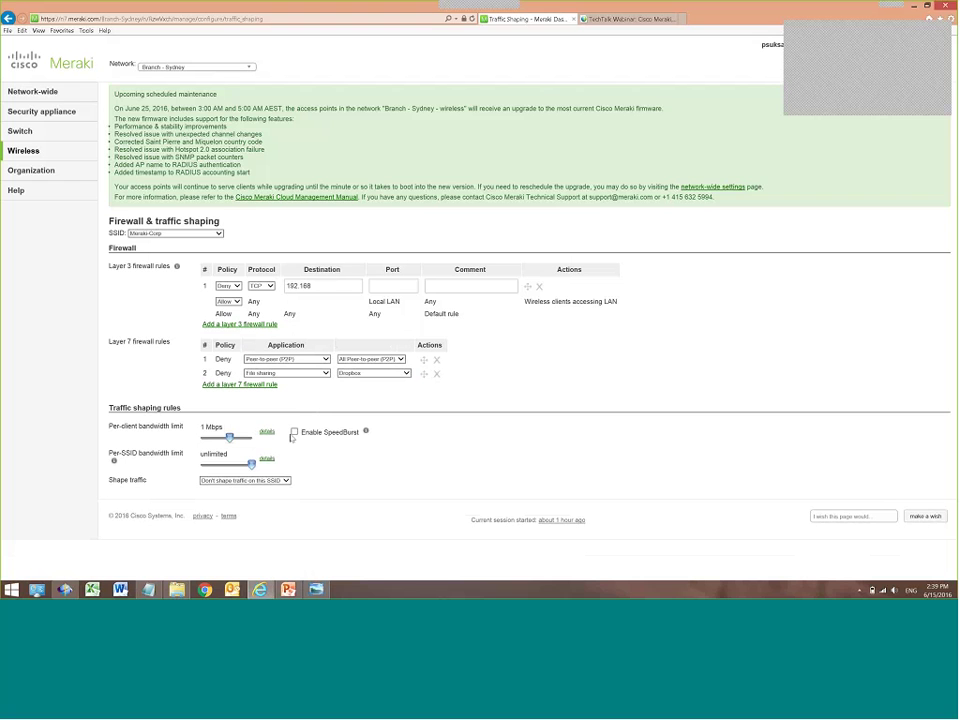
{"action": "left_click", "coordinate": [293, 432]}
{"action": "mouse_move", "coordinate": [338, 445]}
Set the per-SSID bandwidth limit to 1 Mbps and choose to shape traffic on this SSID
{"action": "left_click_drag", "start_coordinate": [252, 463], "coordinate": [225, 465]}
{"action": "left_click", "coordinate": [286, 482]}
{"action": "left_click", "coordinate": [324, 482]}
{"action": "left_click", "coordinate": [286, 482]}
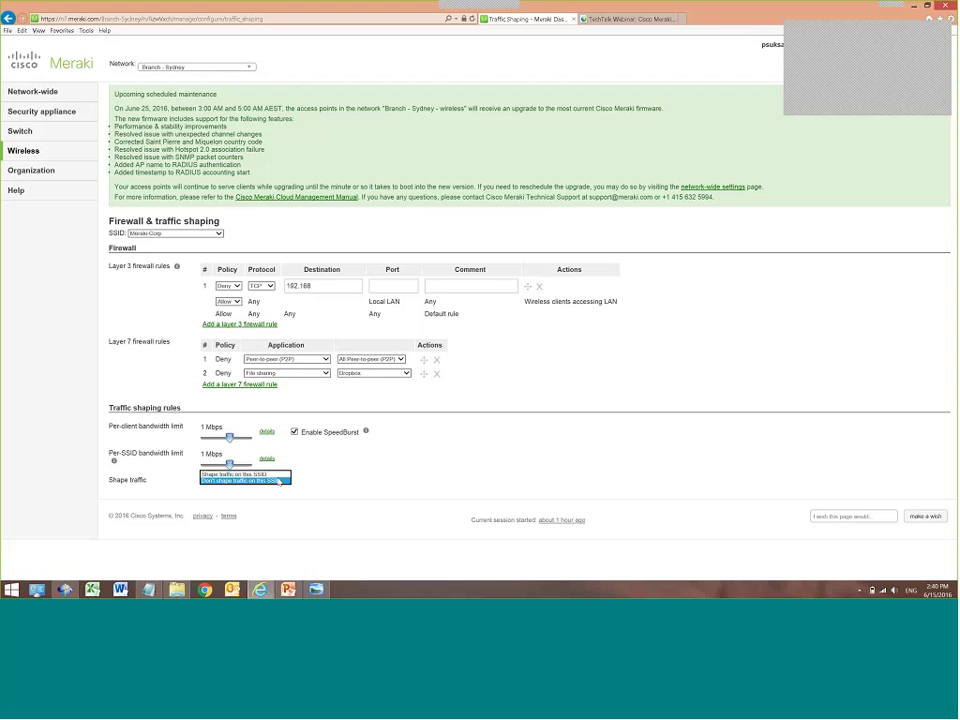
{"action": "left_click", "coordinate": [270, 474]}
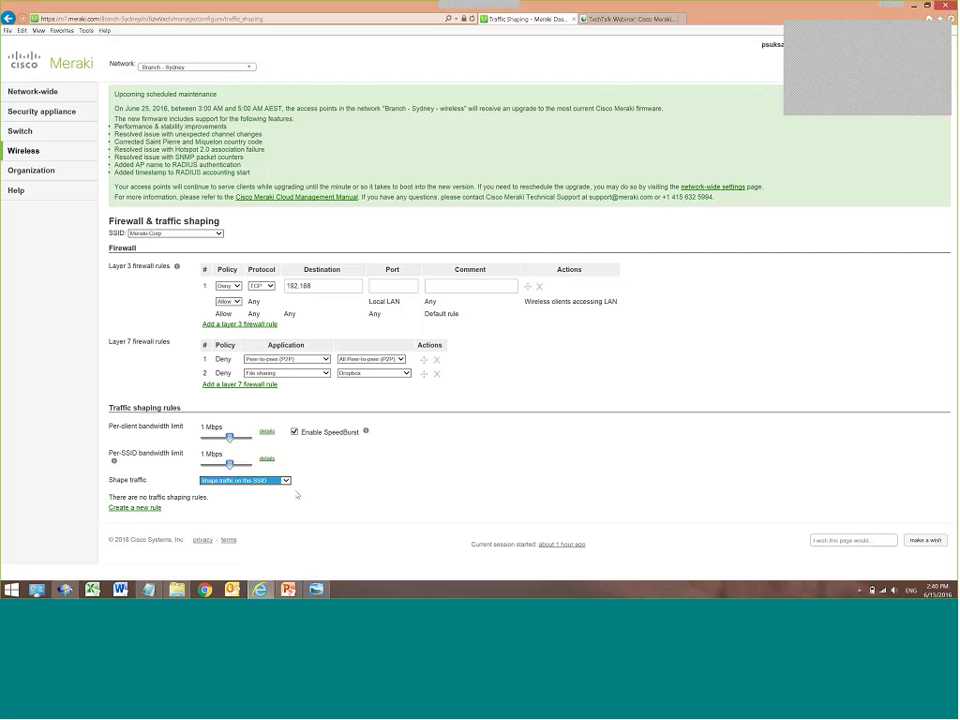
Create a traffic shaping rule and define it to match YouTube from the Video & music category
{"action": "left_click", "coordinate": [135, 508]}
{"action": "scroll", "coordinate": [314, 514], "scroll_direction": "down", "scroll_amount": 1}
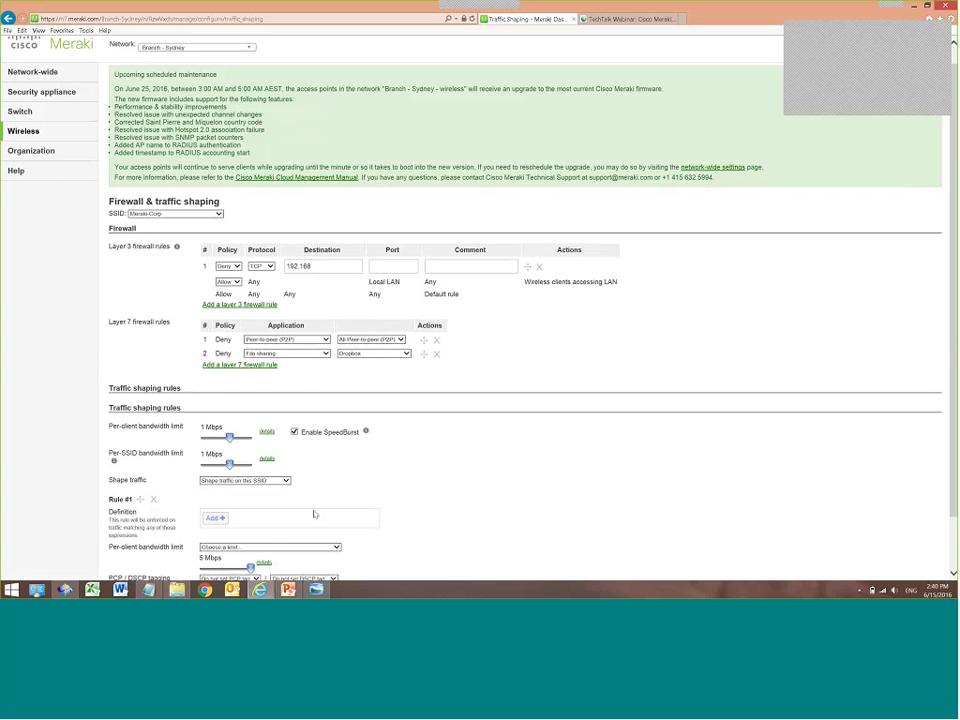
{"action": "left_click", "coordinate": [218, 458]}
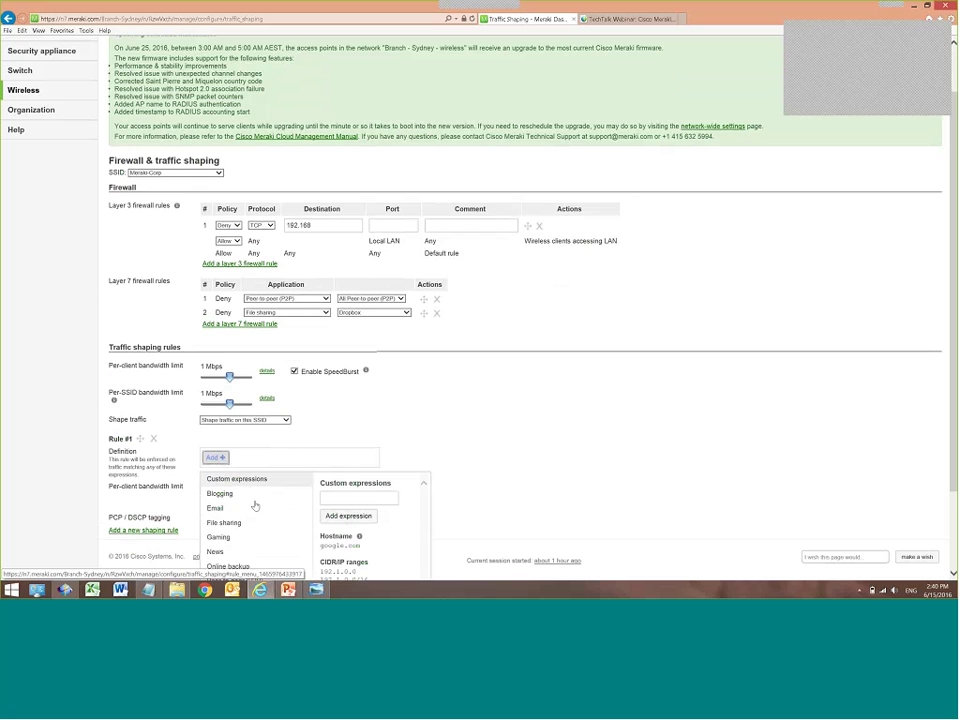
{"action": "scroll", "coordinate": [252, 505], "scroll_direction": "down", "scroll_amount": 2}
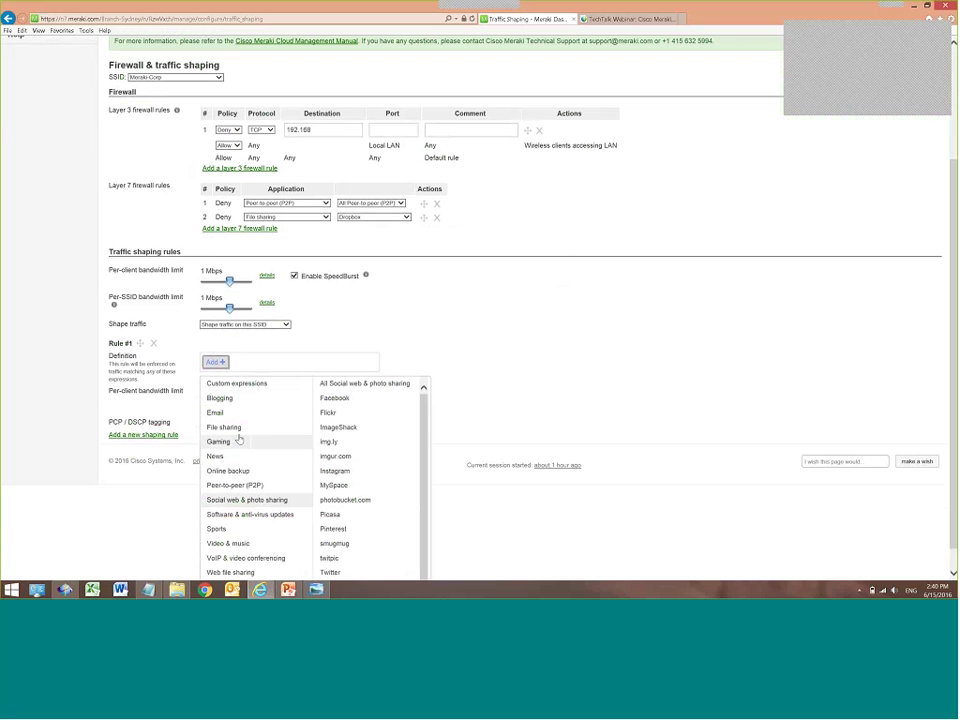
{"action": "left_click", "coordinate": [237, 383]}
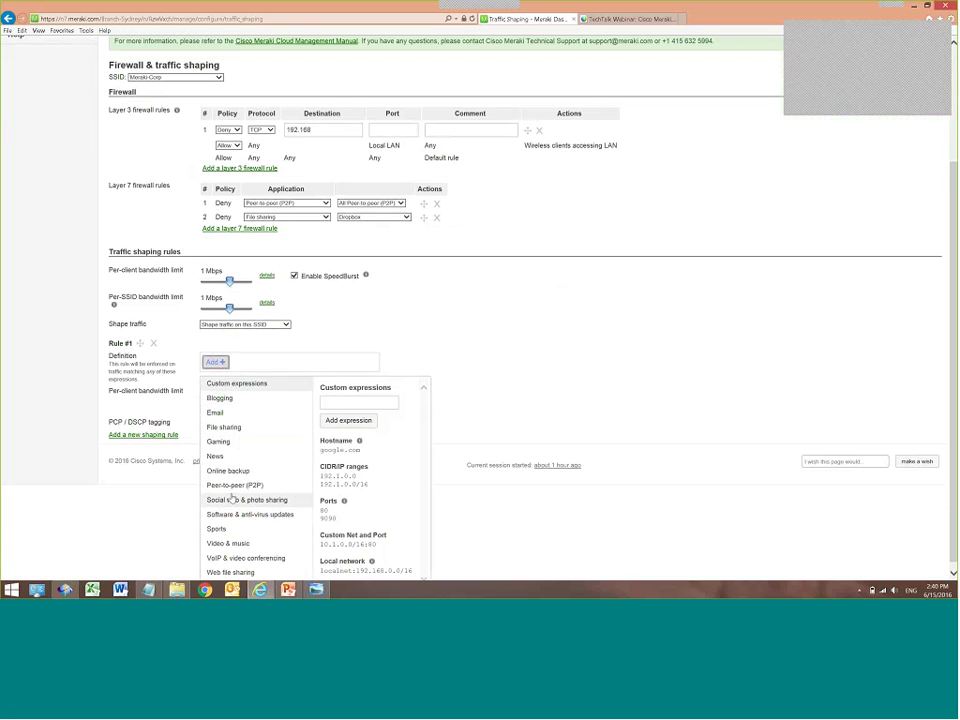
{"action": "left_click", "coordinate": [229, 470]}
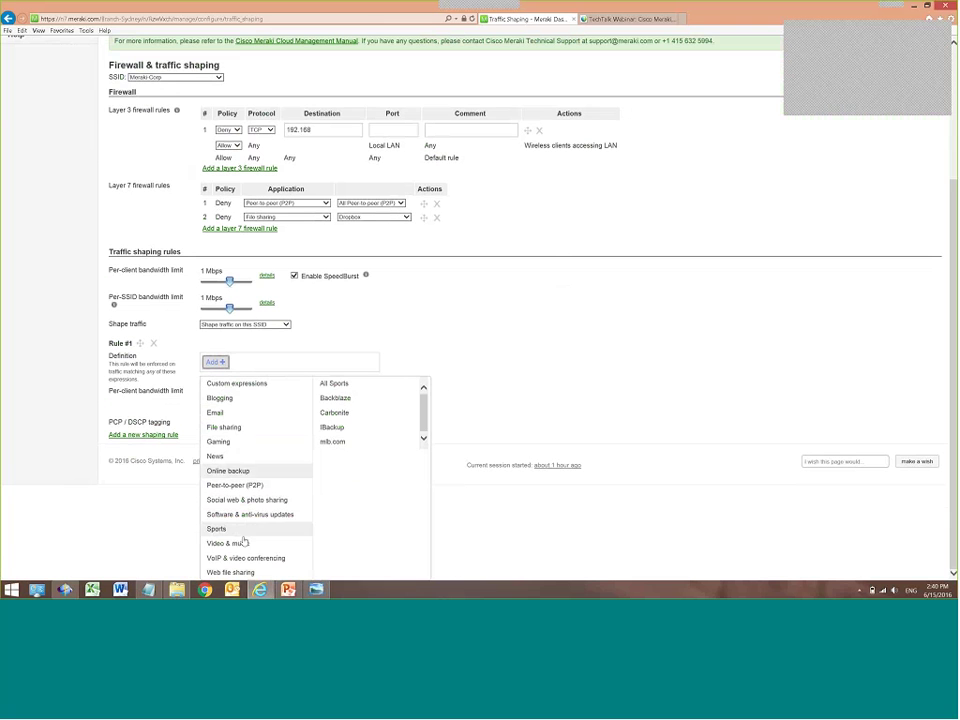
{"action": "left_click", "coordinate": [243, 543]}
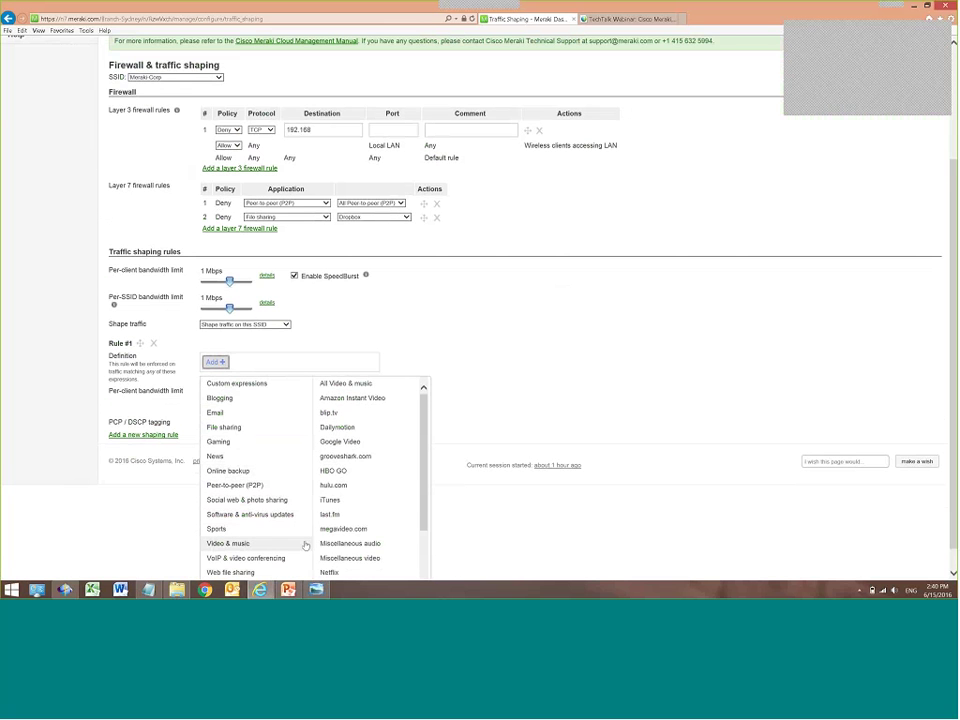
{"action": "scroll", "coordinate": [350, 528], "scroll_direction": "down", "scroll_amount": 5}
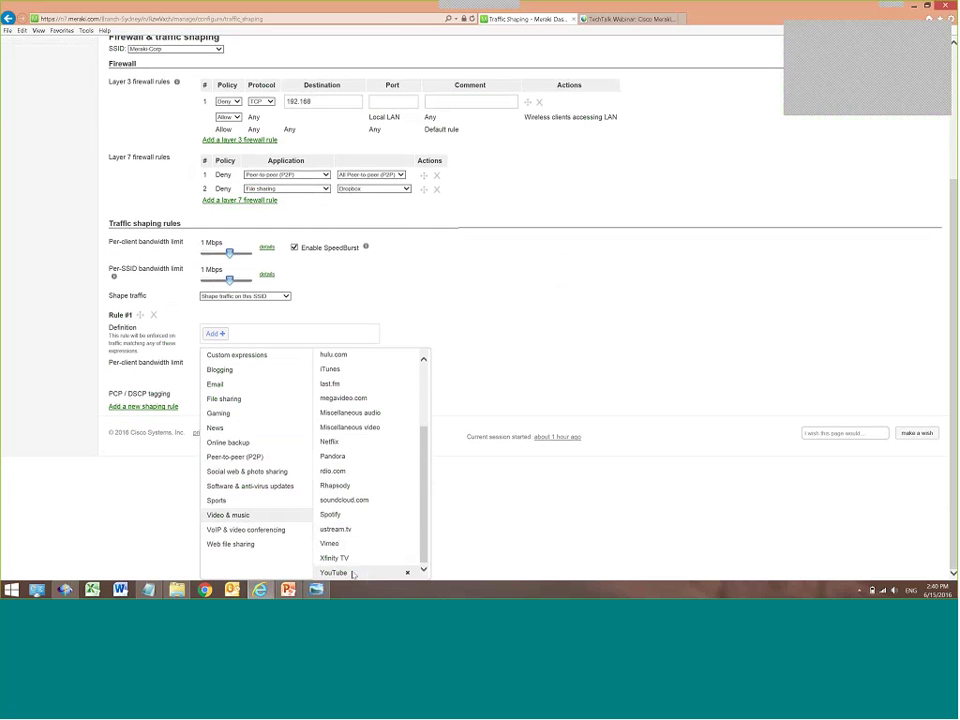
{"action": "left_click", "coordinate": [501, 375]}
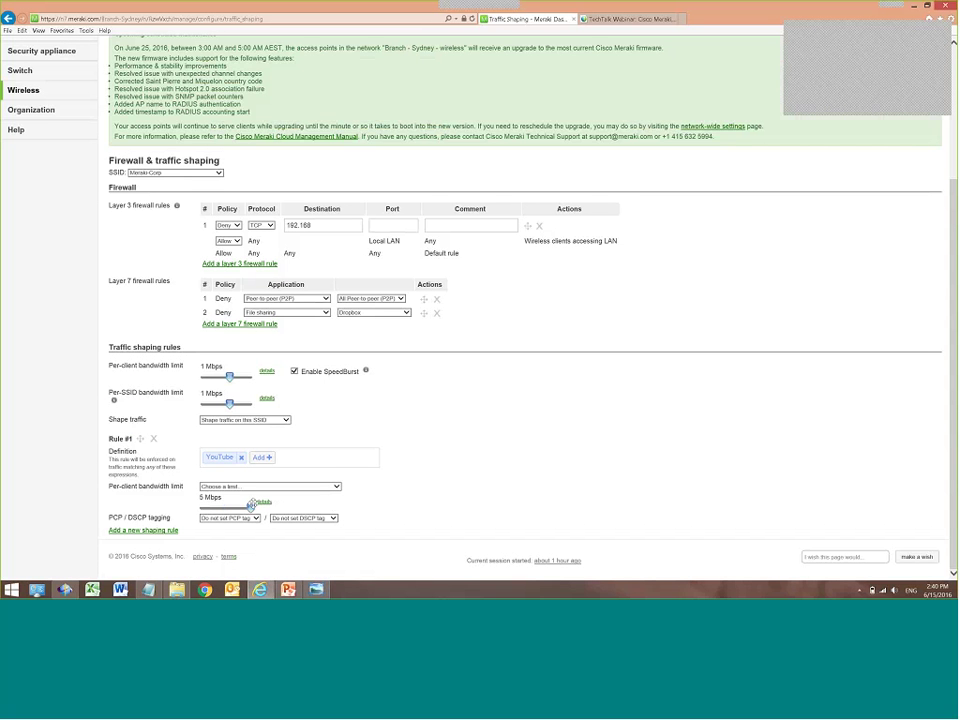
Lower the YouTube shaping rule's per-client bandwidth slider to 2 Mbps and review the finished firewall and shaping rules
{"action": "left_click_drag", "start_coordinate": [251, 505], "coordinate": [241, 507]}
{"action": "scroll", "coordinate": [399, 445], "scroll_direction": "up", "scroll_amount": 2}
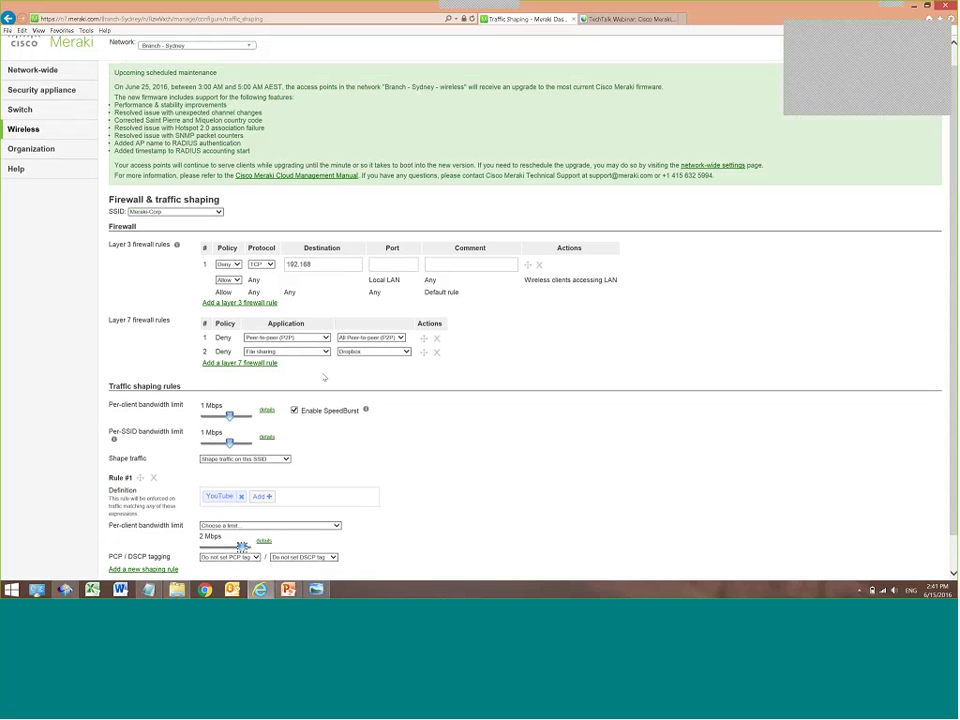
{"action": "mouse_move", "coordinate": [31, 170]}
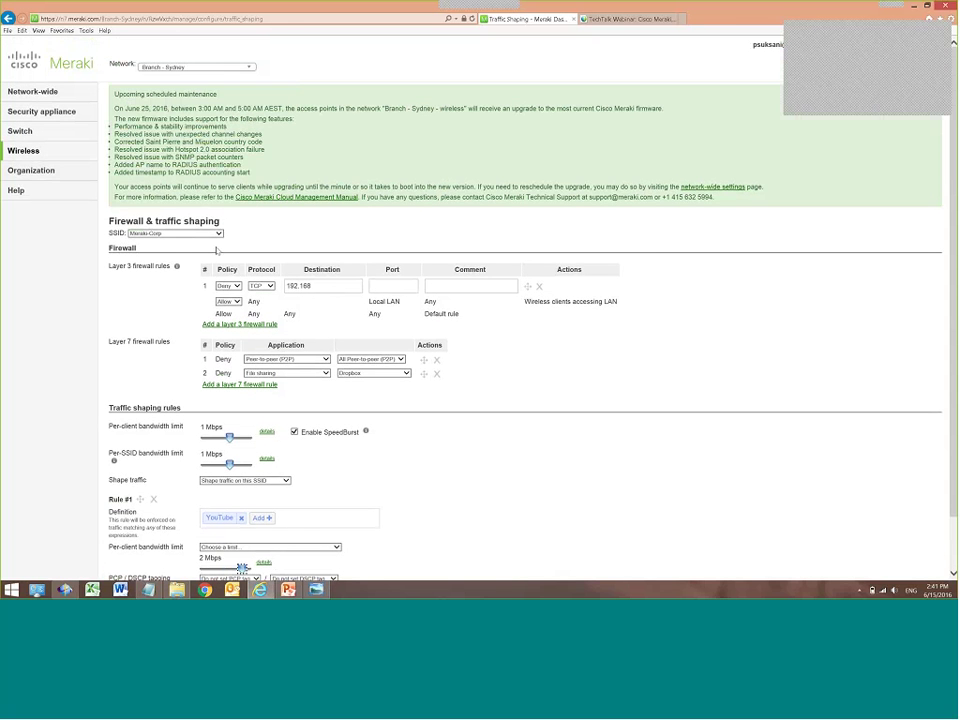
{"action": "scroll", "coordinate": [201, 404], "scroll_direction": "down", "scroll_amount": 1}
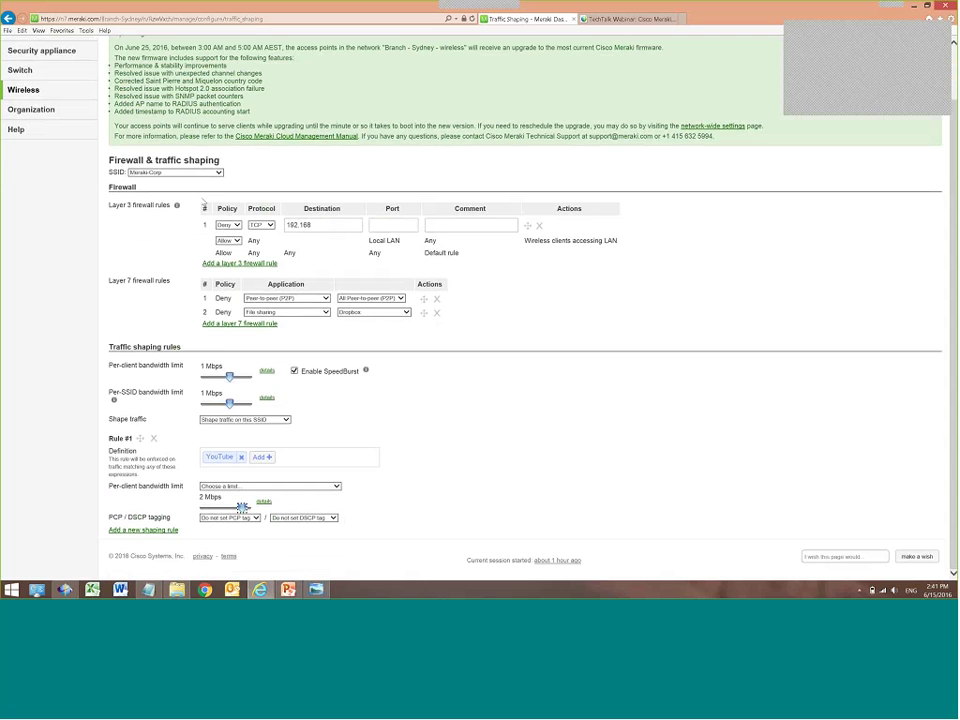
{"action": "scroll", "coordinate": [203, 203], "scroll_direction": "up", "scroll_amount": 1}
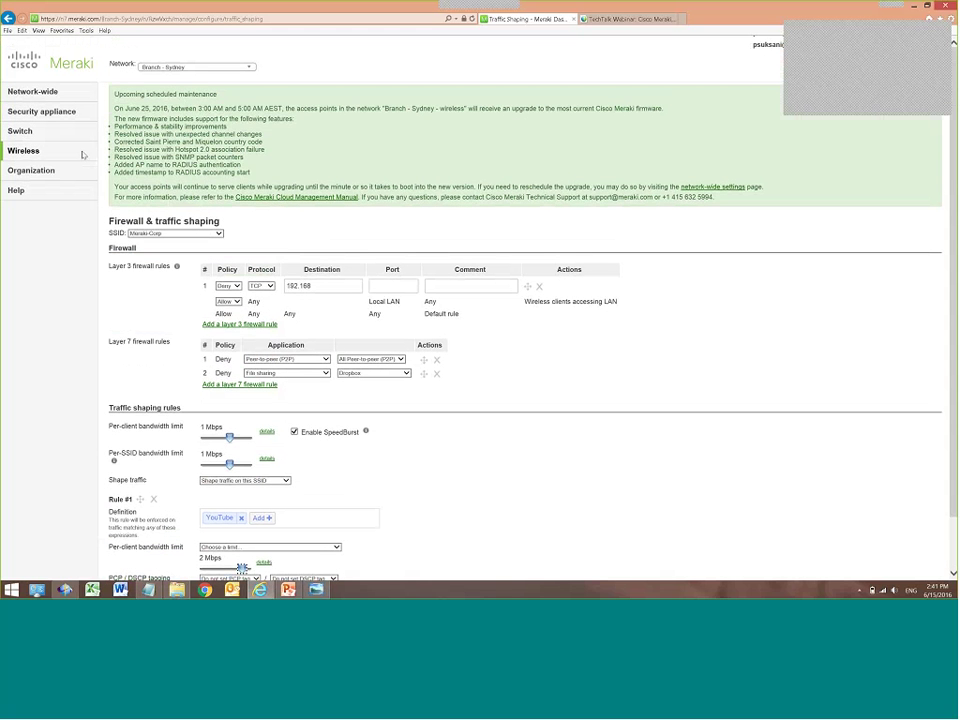
Open the organization's location analytics, leaving the firewall and traffic shaping page without saving its changes
{"action": "mouse_move", "coordinate": [83, 154]}
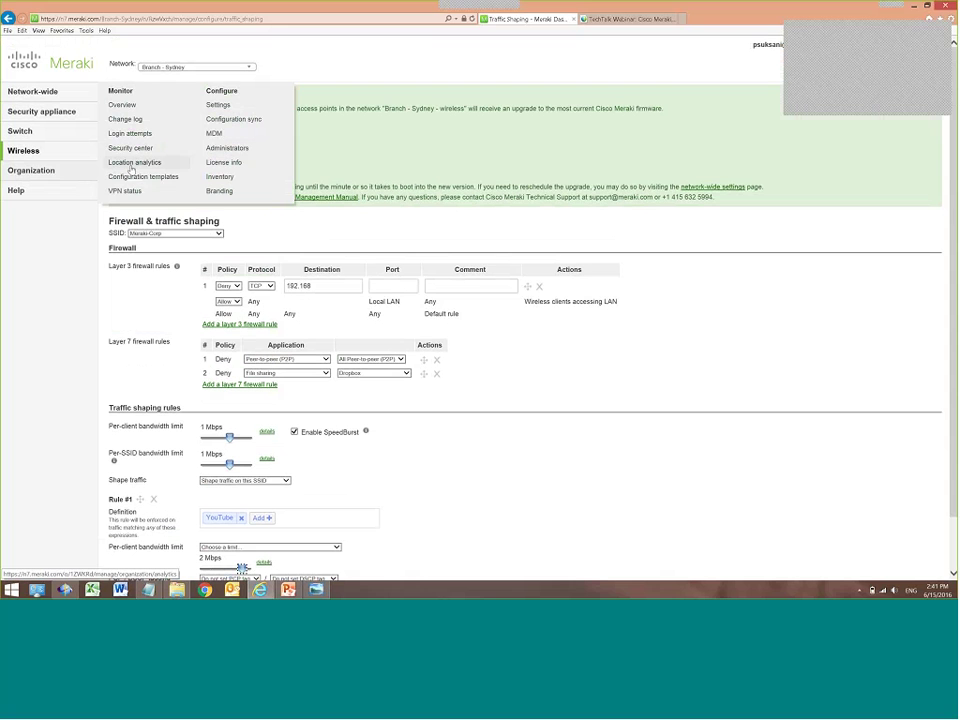
{"action": "left_click", "coordinate": [131, 169]}
{"action": "left_click", "coordinate": [438, 297]}
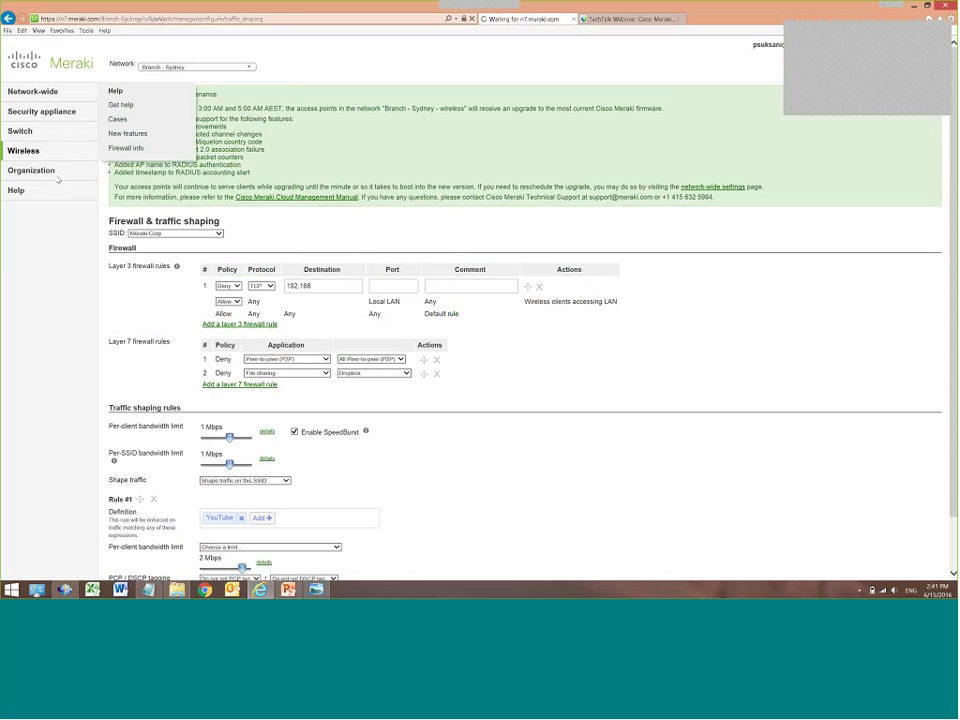
{"action": "mouse_move", "coordinate": [60, 170]}
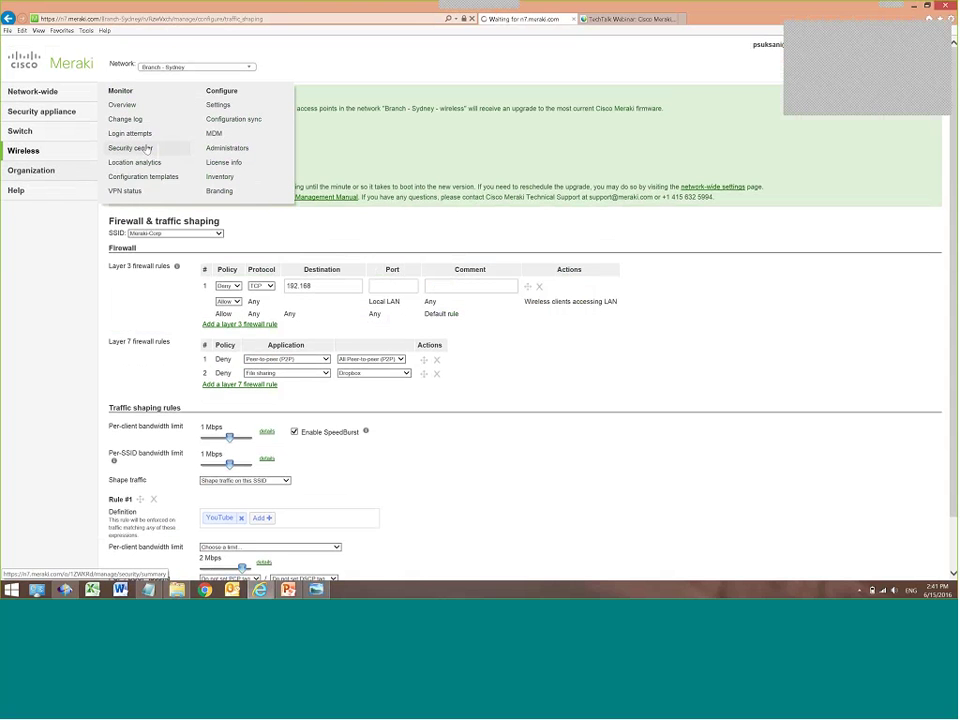
{"action": "left_click", "coordinate": [147, 163]}
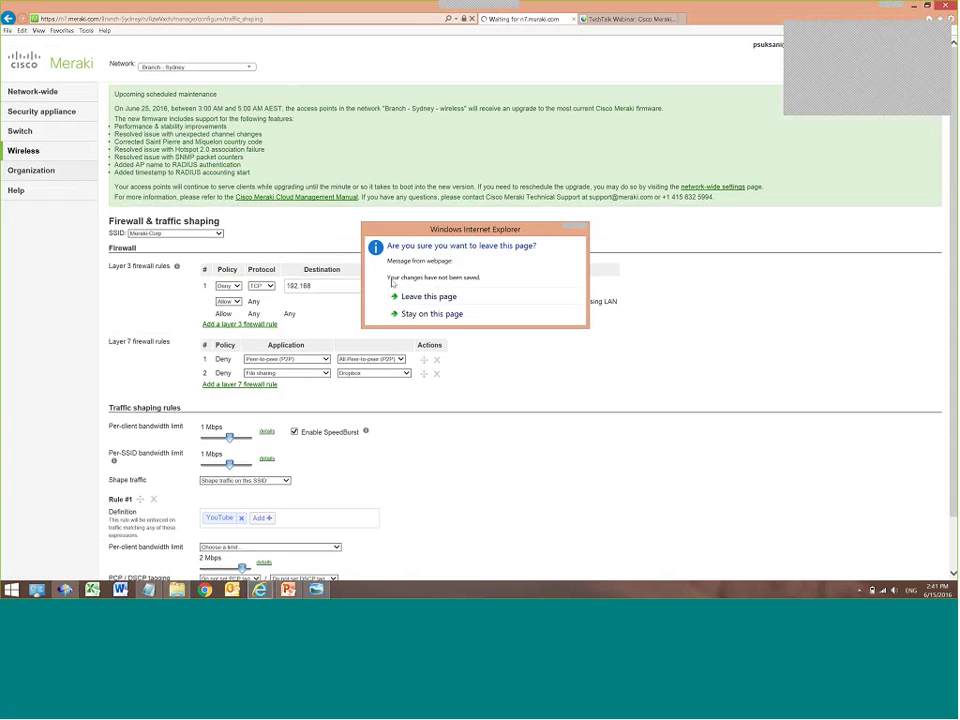
{"action": "left_click", "coordinate": [410, 296]}
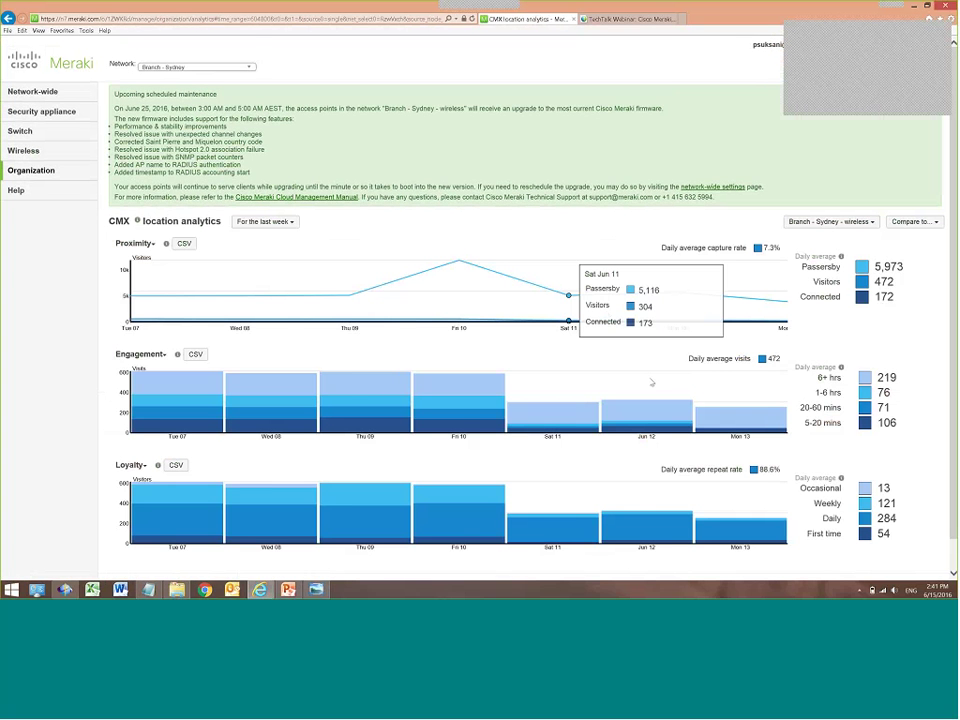
Examine the CMX proximity, engagement and loyalty graphs and their daily averages for the last week
{"action": "scroll", "coordinate": [649, 344], "scroll_direction": "down", "scroll_amount": 1}
{"action": "scroll", "coordinate": [649, 344], "scroll_direction": "down", "scroll_amount": 1}
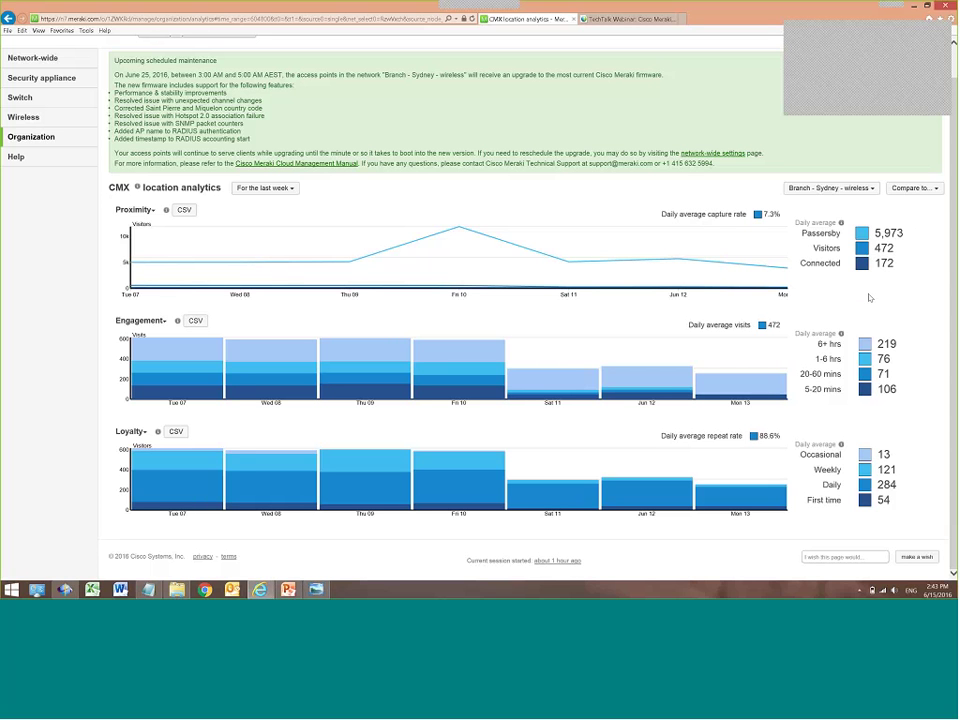
{"action": "mouse_move", "coordinate": [765, 264]}
{"action": "scroll", "coordinate": [845, 318], "scroll_direction": "up", "scroll_amount": 1}
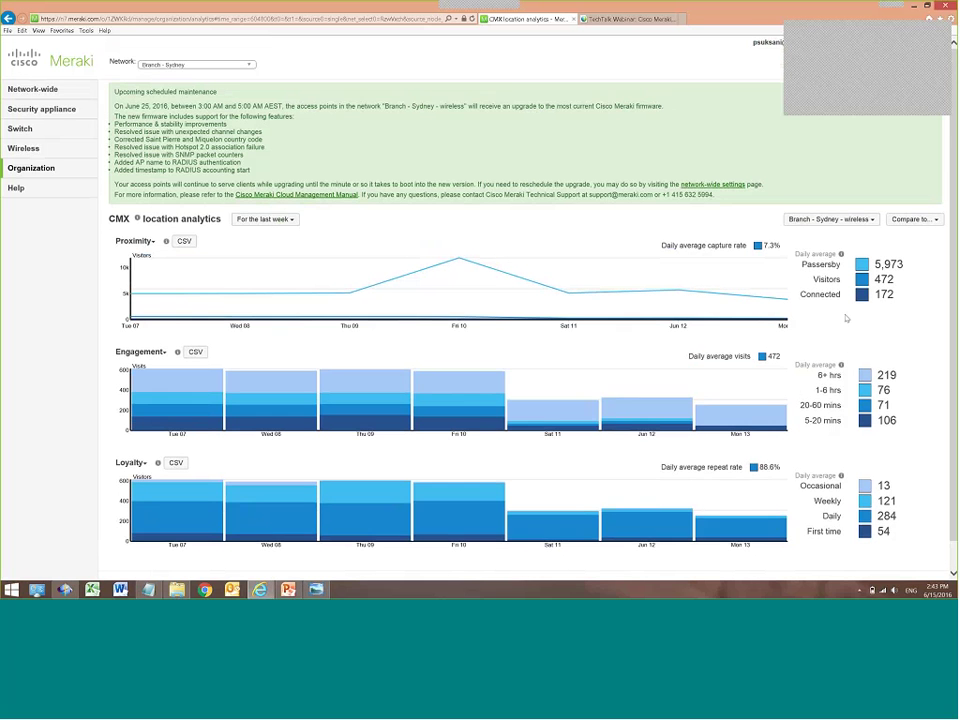
Finish reviewing the location analytics graphs and open the security appliance's firewall settings
{"action": "scroll", "coordinate": [845, 318], "scroll_direction": "down", "scroll_amount": 1}
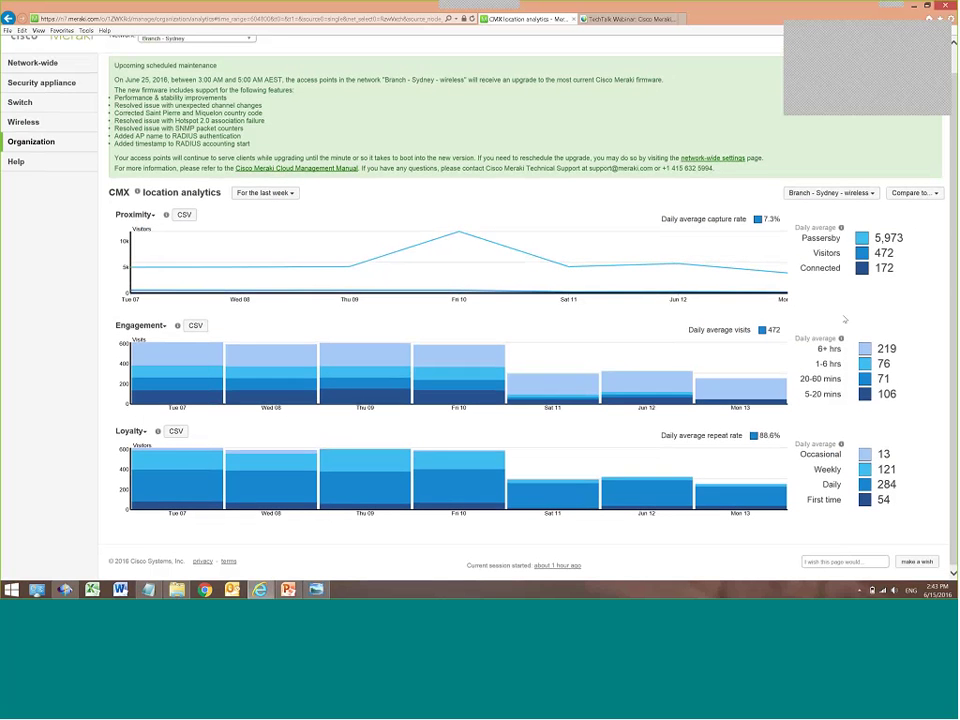
{"action": "scroll", "coordinate": [845, 318], "scroll_direction": "down", "scroll_amount": 1}
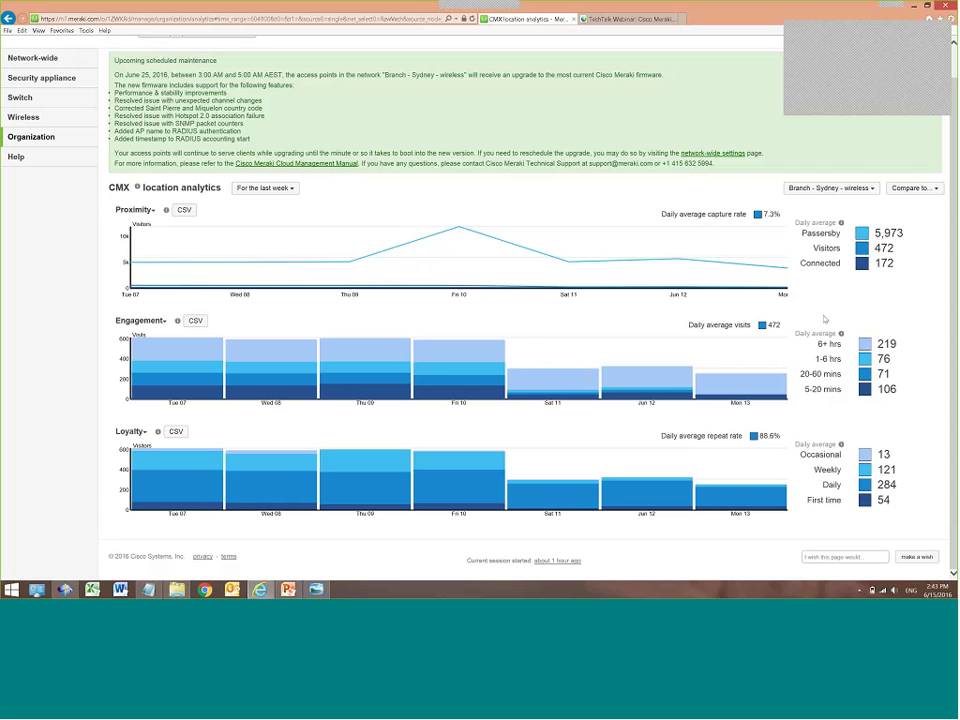
{"action": "scroll", "coordinate": [609, 299], "scroll_direction": "up", "scroll_amount": 1}
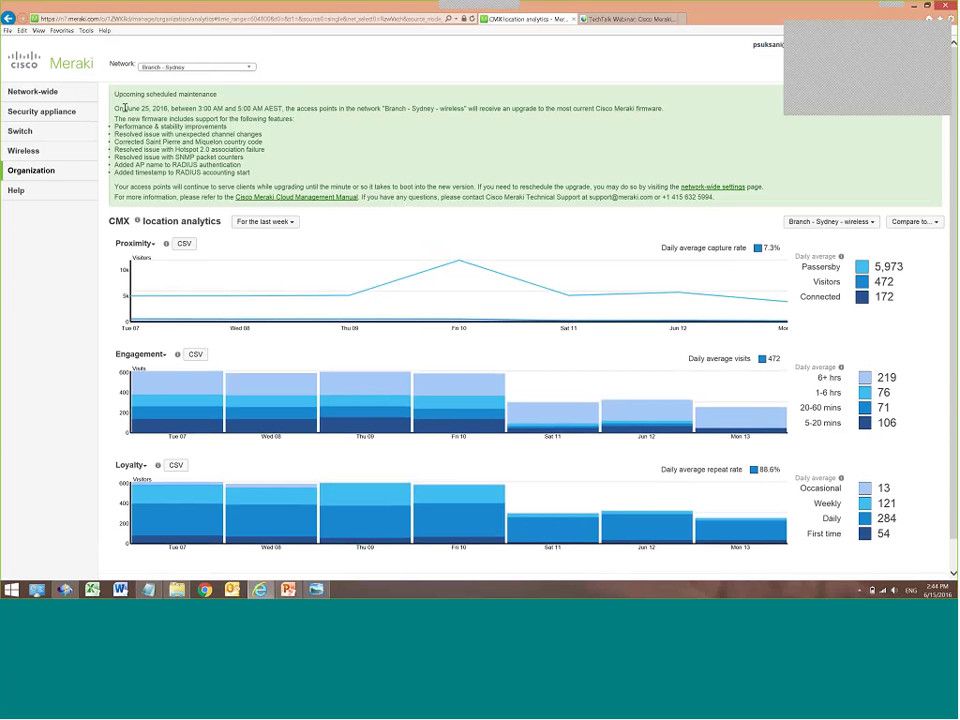
{"action": "mouse_move", "coordinate": [67, 172]}
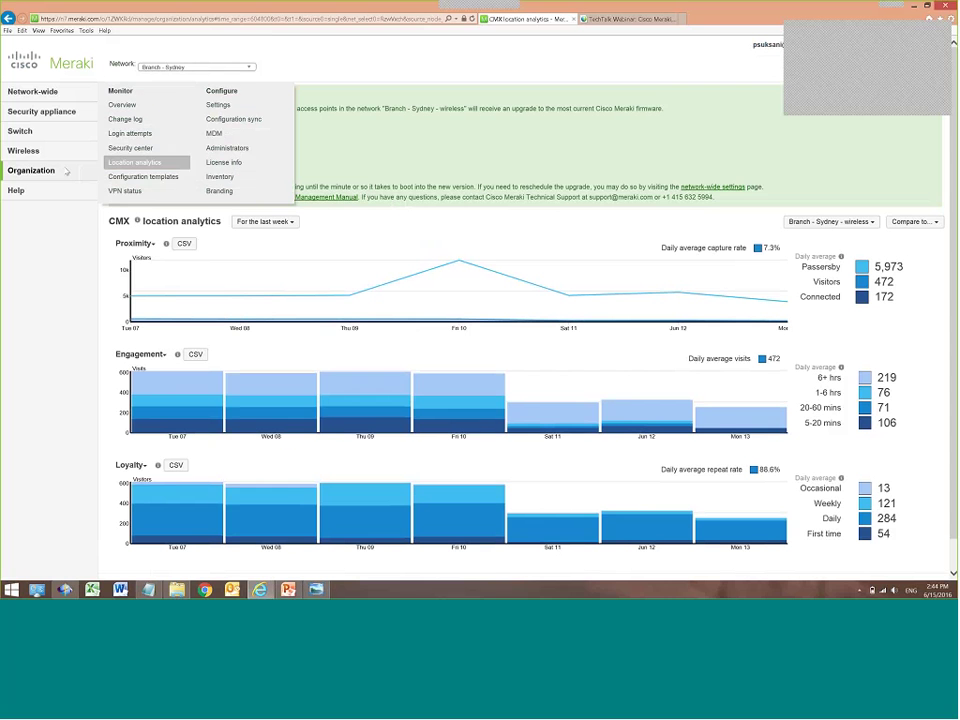
{"action": "mouse_move", "coordinate": [70, 110]}
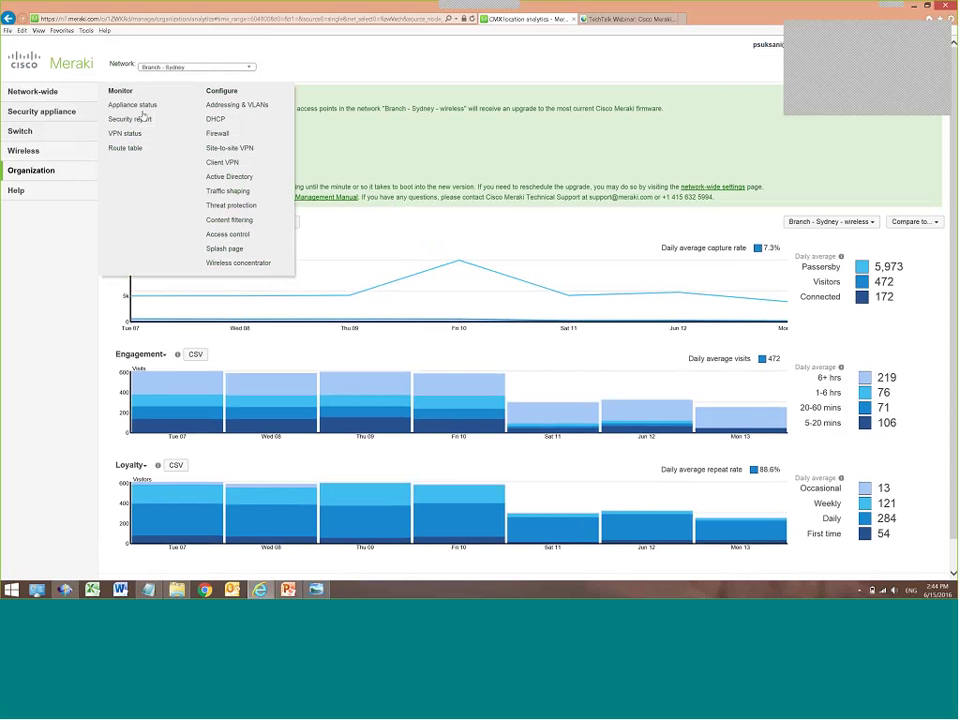
{"action": "left_click", "coordinate": [218, 133]}
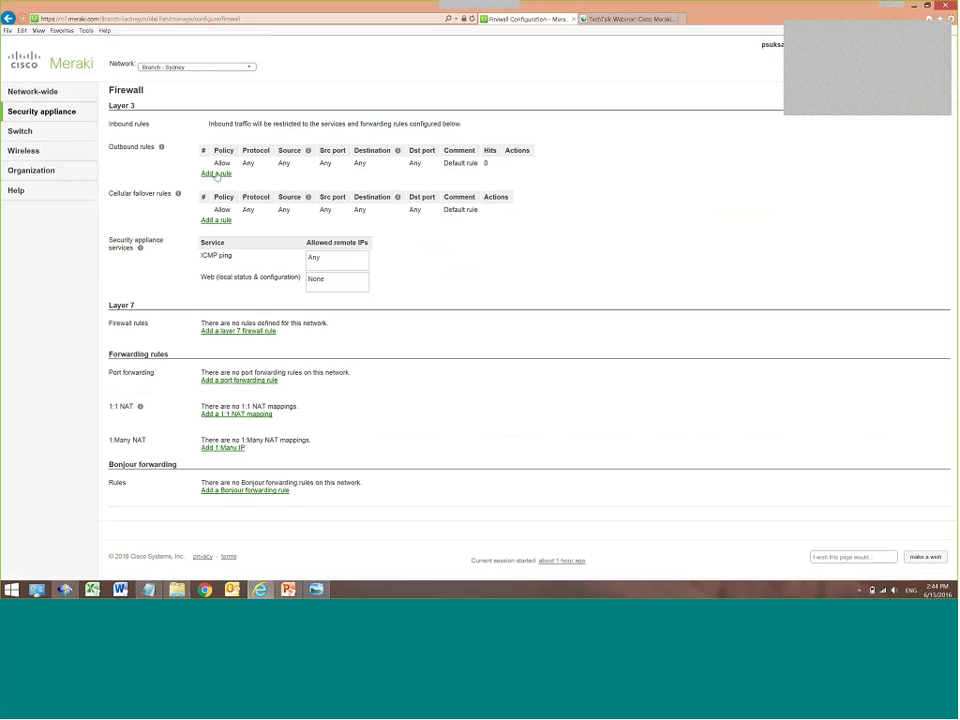
Add a layer 3 outbound firewall rule with the Deny policy and TCP protocol, leaving its source and destination blank
{"action": "left_click", "coordinate": [214, 174]}
{"action": "left_click", "coordinate": [377, 164]}
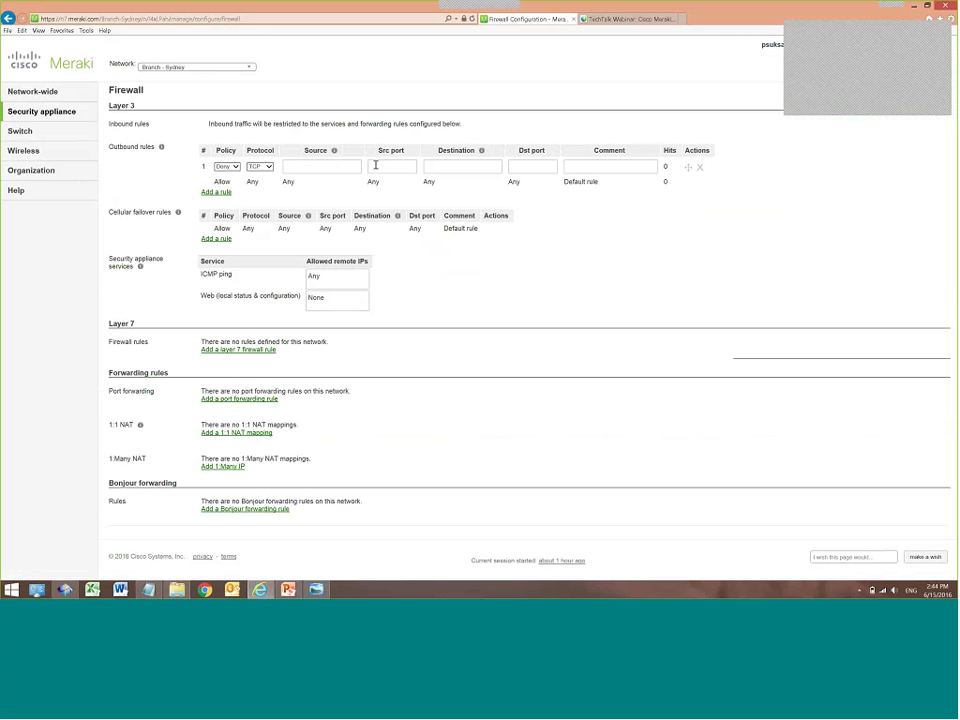
{"action": "left_click", "coordinate": [234, 168]}
{"action": "left_click", "coordinate": [335, 172]}
Add two layer 7 firewall rules that deny all Gaming and all Peer-to-peer (P2P) traffic
{"action": "left_click", "coordinate": [238, 349]}
{"action": "scroll", "coordinate": [322, 341], "scroll_direction": "down", "scroll_amount": 1}
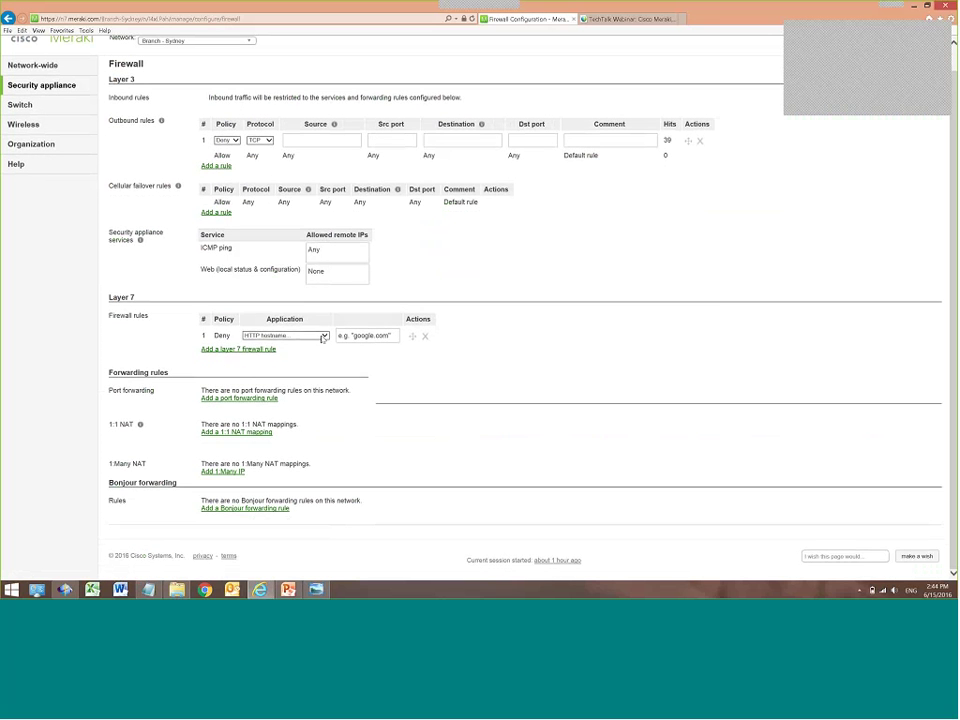
{"action": "left_click", "coordinate": [322, 341]}
{"action": "left_click", "coordinate": [275, 269]}
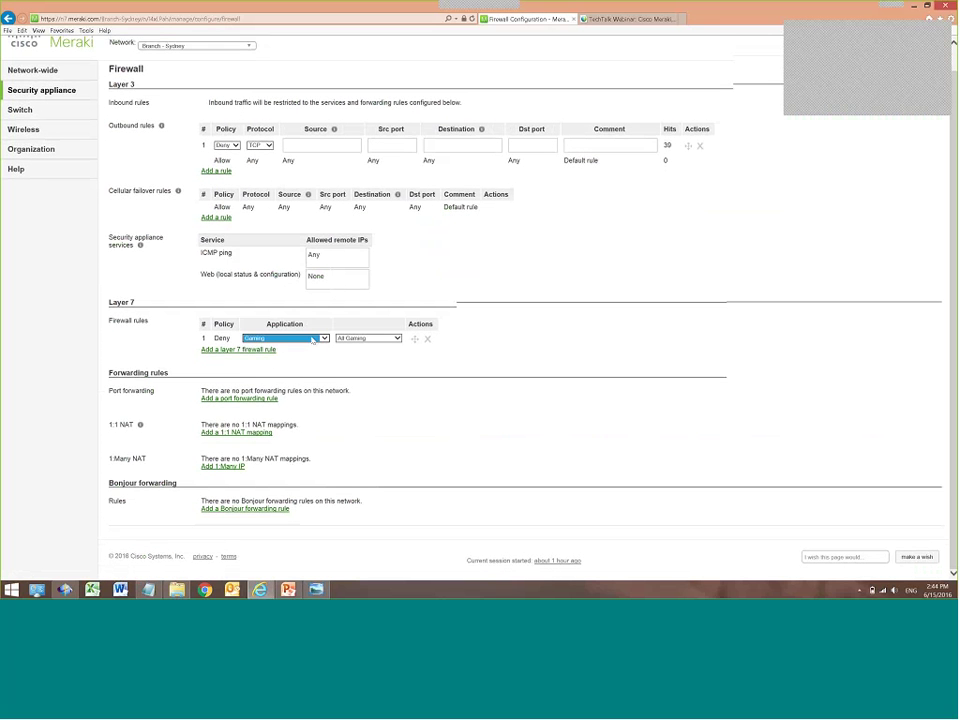
{"action": "left_click", "coordinate": [224, 350]}
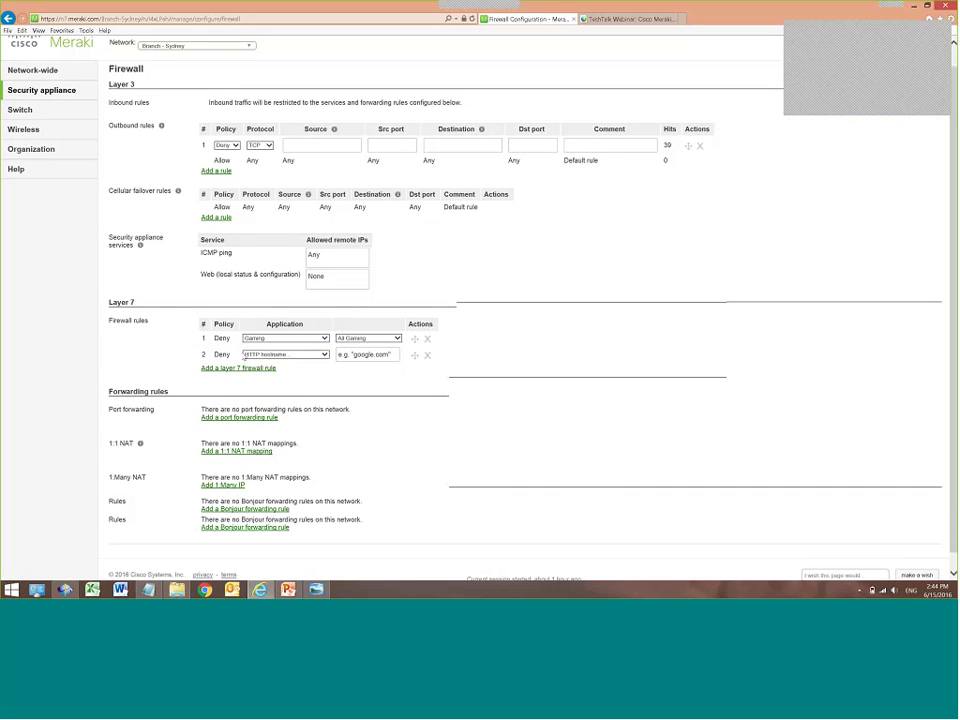
{"action": "left_click", "coordinate": [285, 354]}
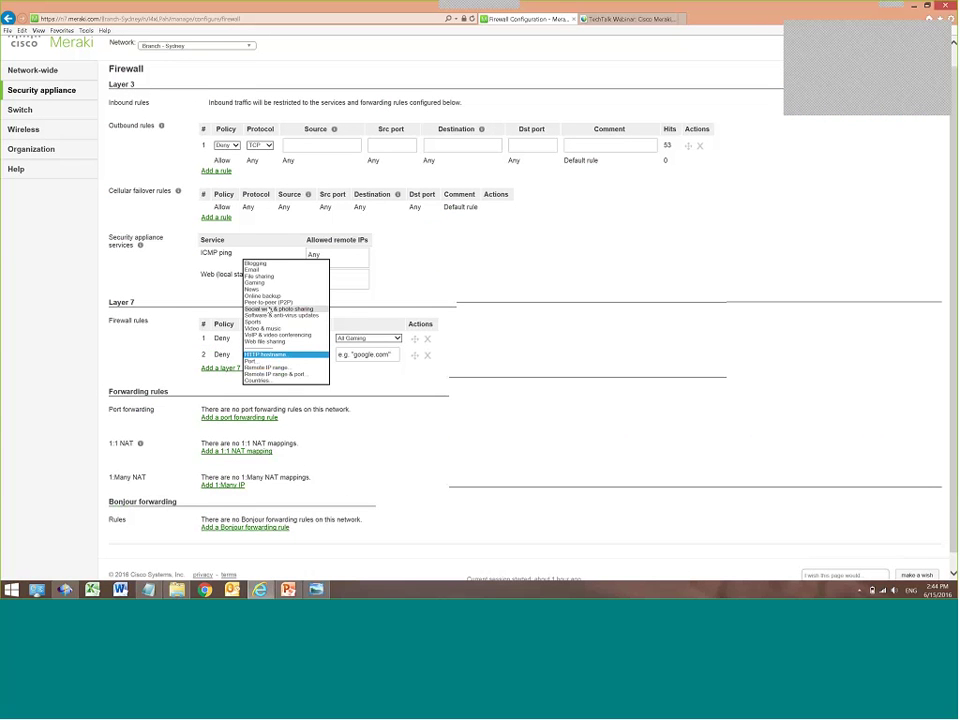
{"action": "left_click", "coordinate": [268, 302]}
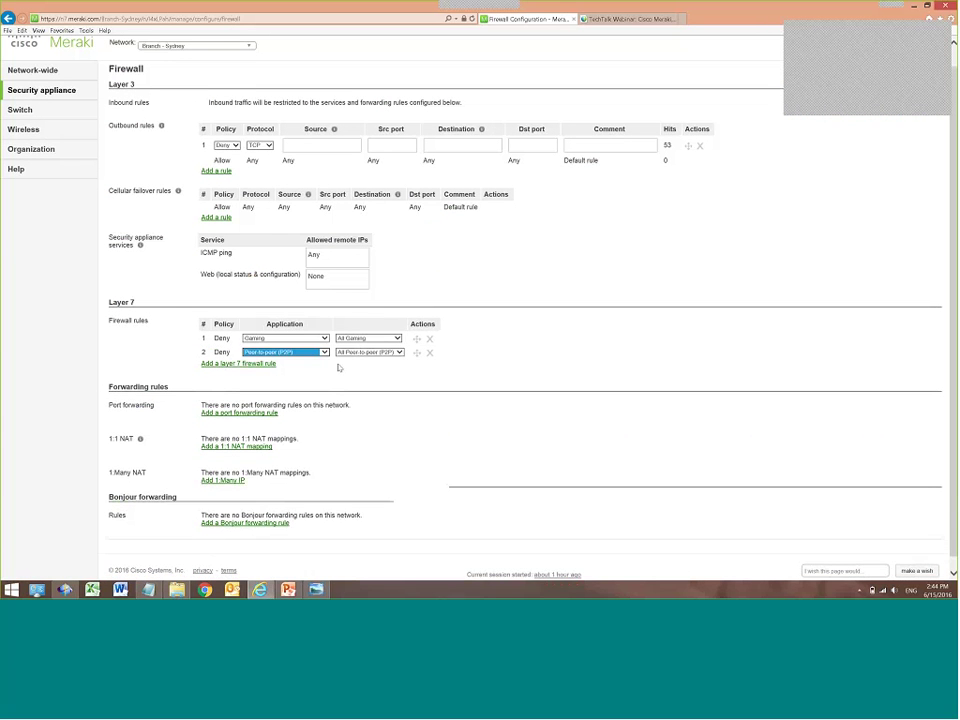
{"action": "scroll", "coordinate": [318, 430], "scroll_direction": "down", "scroll_amount": 1}
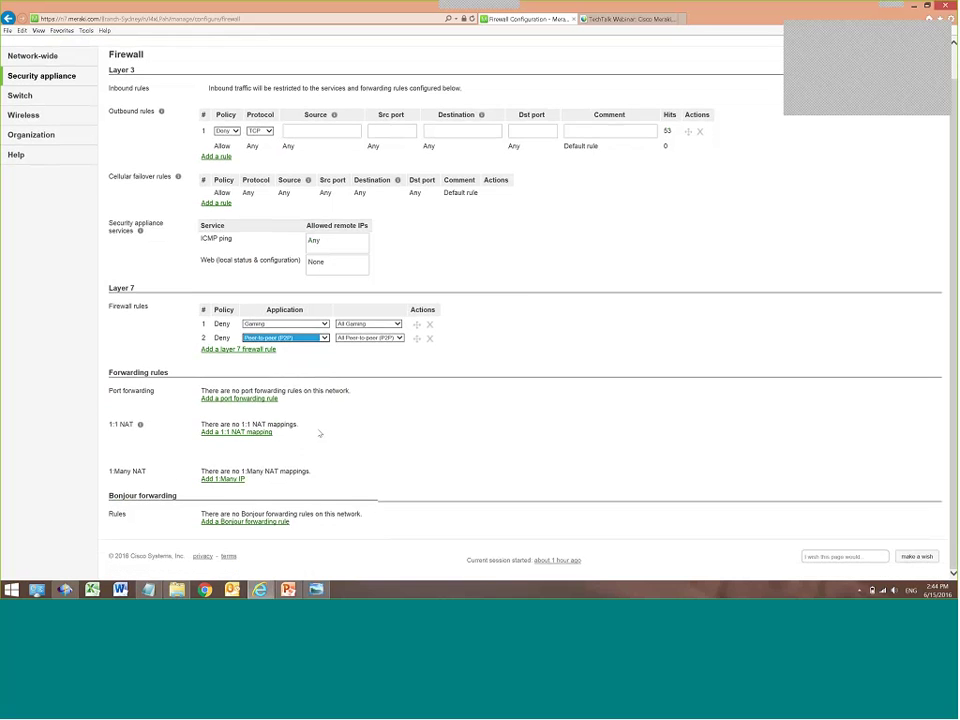
Add a blank port forwarding rule for both uplinks using TCP
{"action": "scroll", "coordinate": [320, 433], "scroll_direction": "up", "scroll_amount": 1}
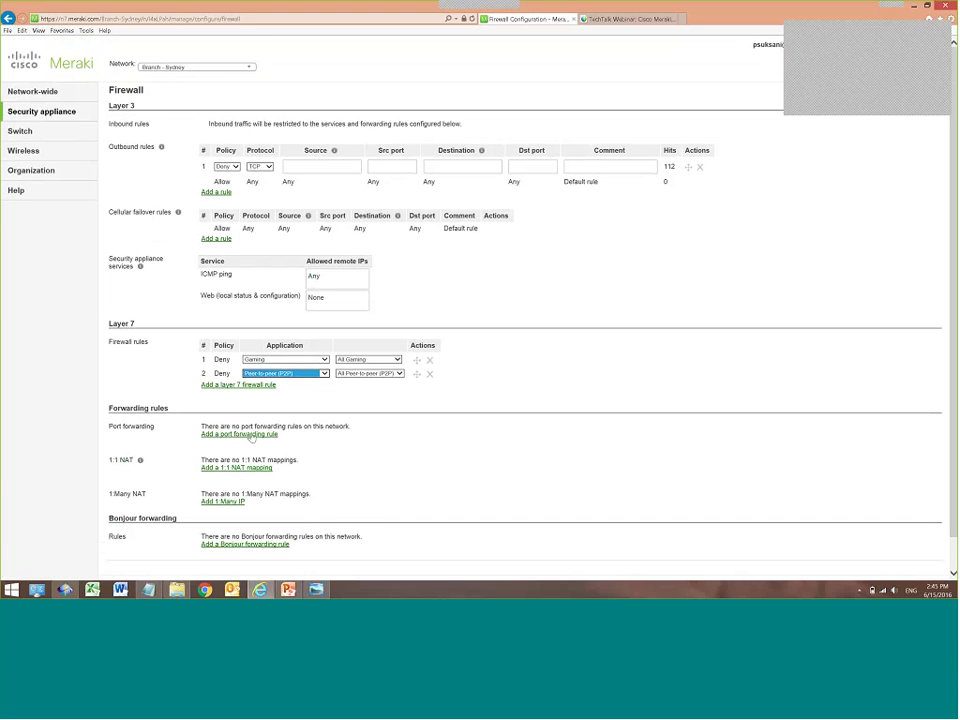
{"action": "left_click", "coordinate": [250, 436]}
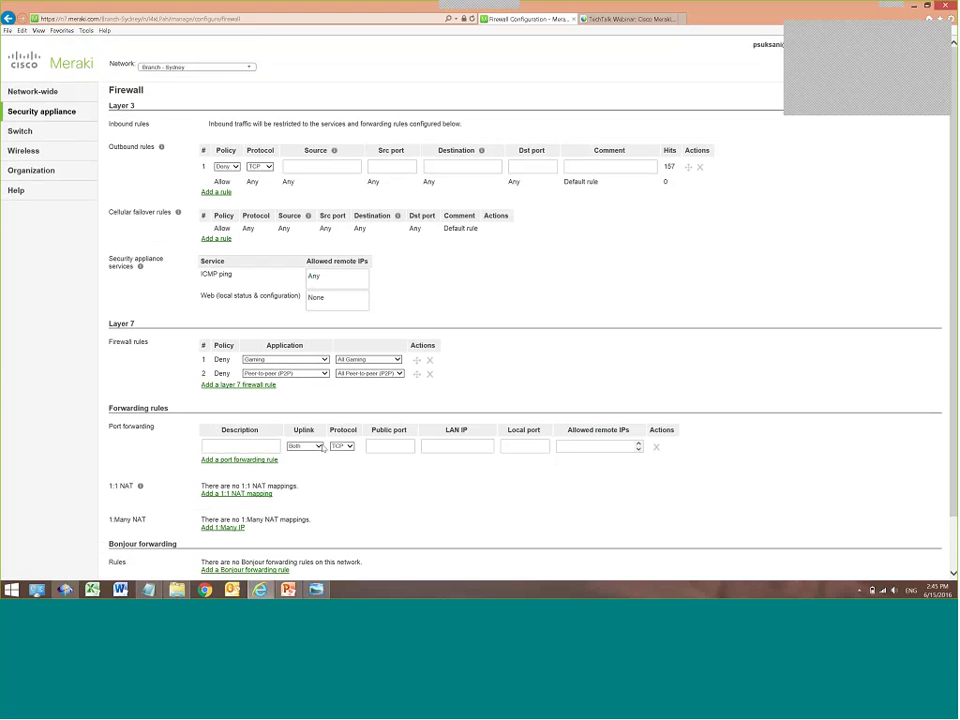
{"action": "left_click", "coordinate": [380, 448]}
{"action": "left_click", "coordinate": [440, 442]}
Open the security appliance's site-to-site VPN settings, leaving the firewall page without saving its changes
{"action": "mouse_move", "coordinate": [73, 111]}
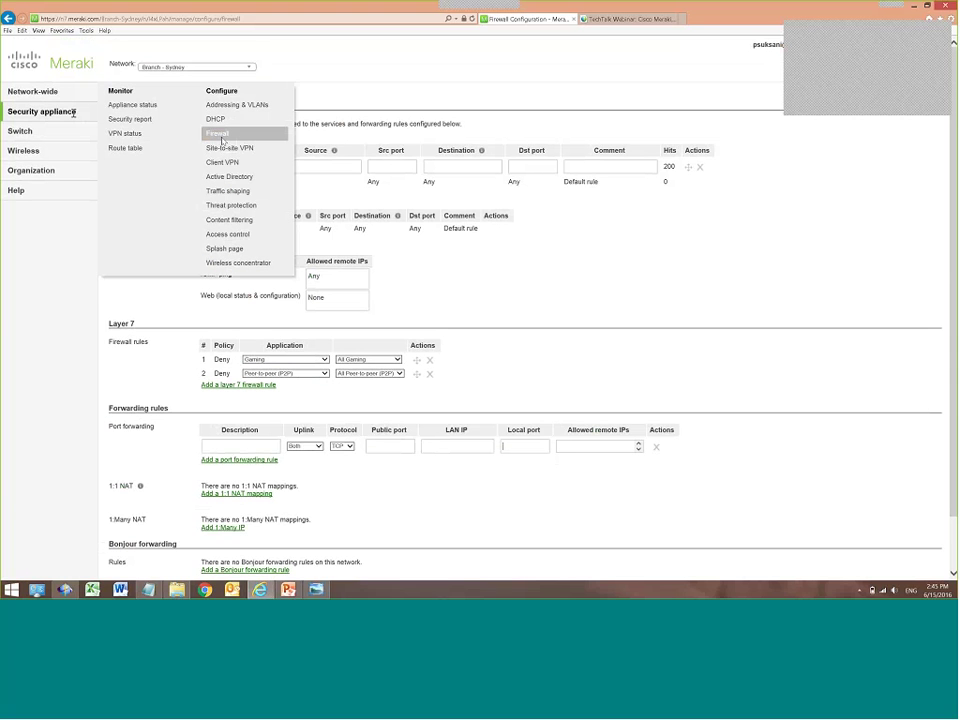
{"action": "left_click", "coordinate": [236, 152]}
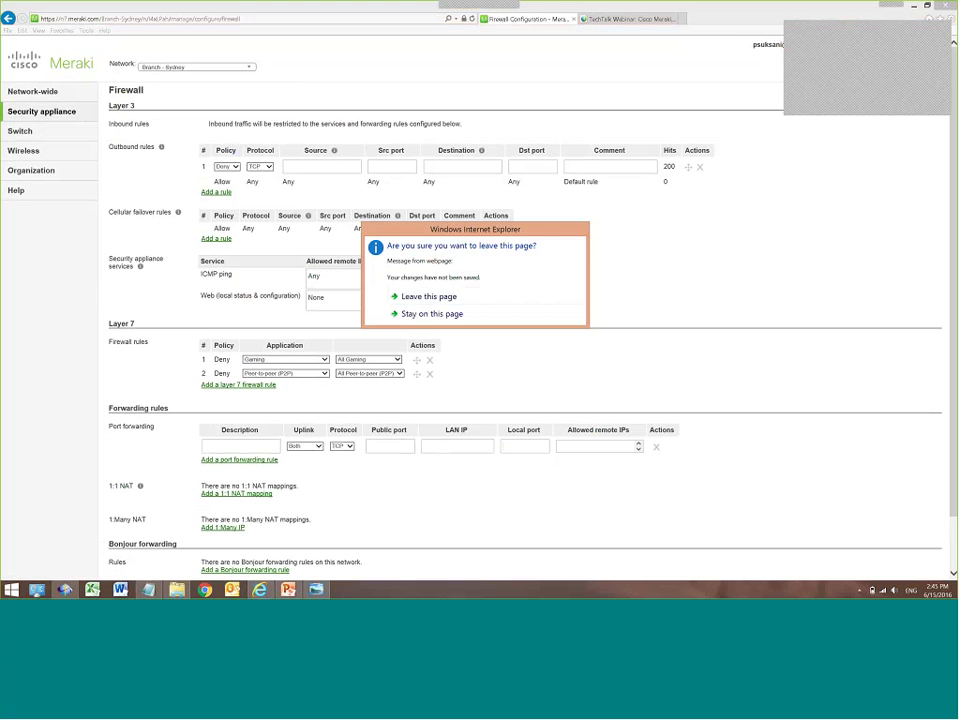
{"action": "left_click", "coordinate": [430, 298]}
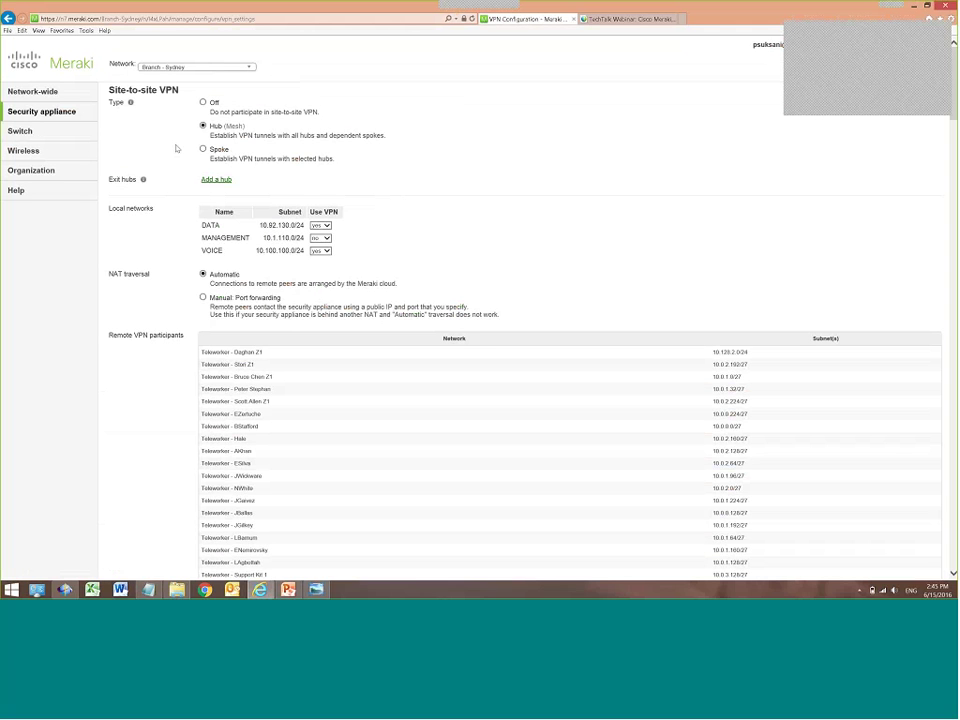
Review the addressing and VLAN settings, and return to the site-to-site VPN settings to examine the local networks and remote participants
{"action": "mouse_move", "coordinate": [80, 119]}
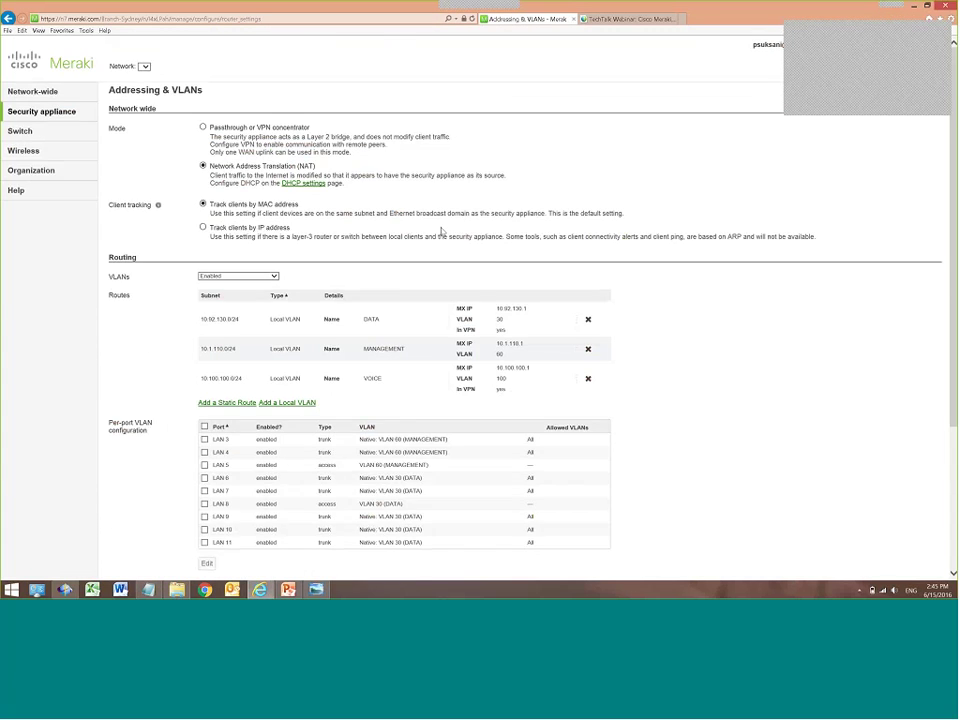
{"action": "scroll", "coordinate": [441, 231], "scroll_direction": "down", "scroll_amount": 2}
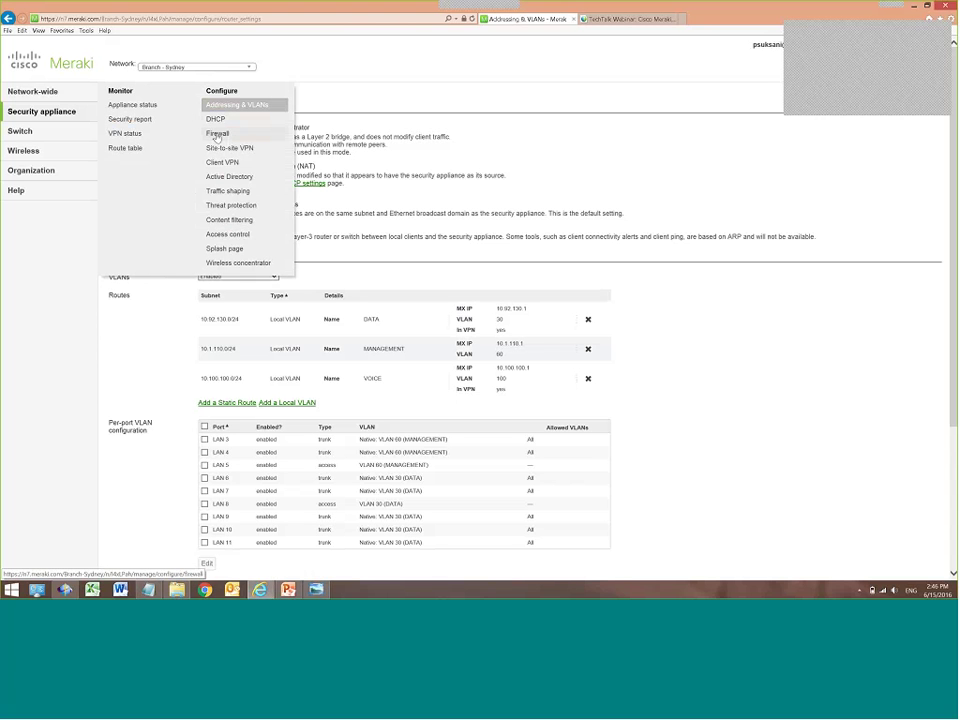
{"action": "left_click", "coordinate": [216, 135]}
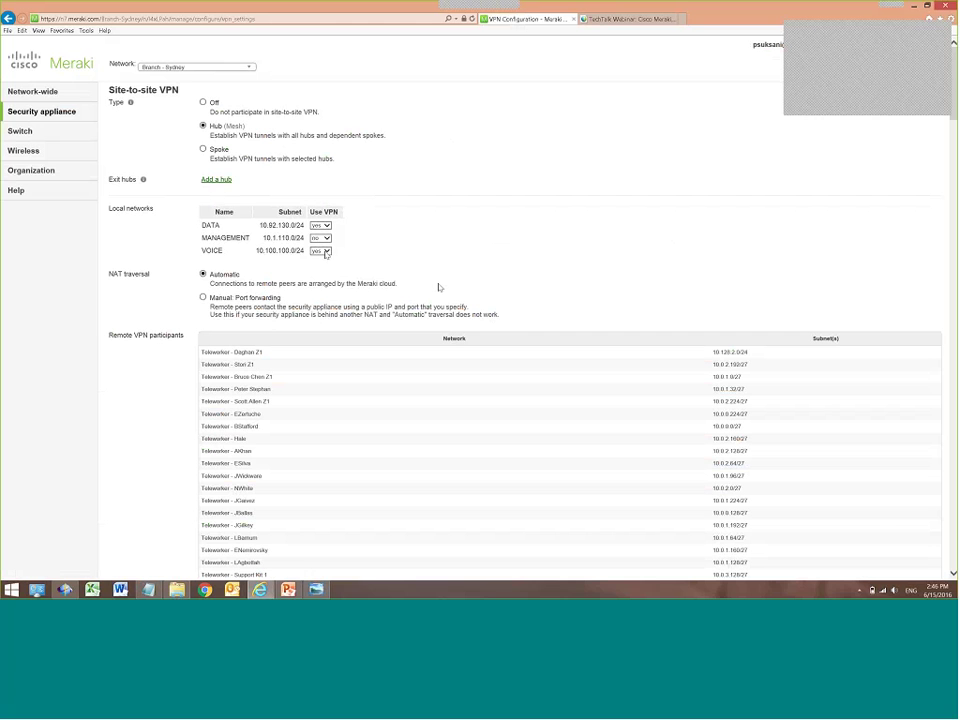
{"action": "scroll", "coordinate": [438, 290], "scroll_direction": "down", "scroll_amount": 5}
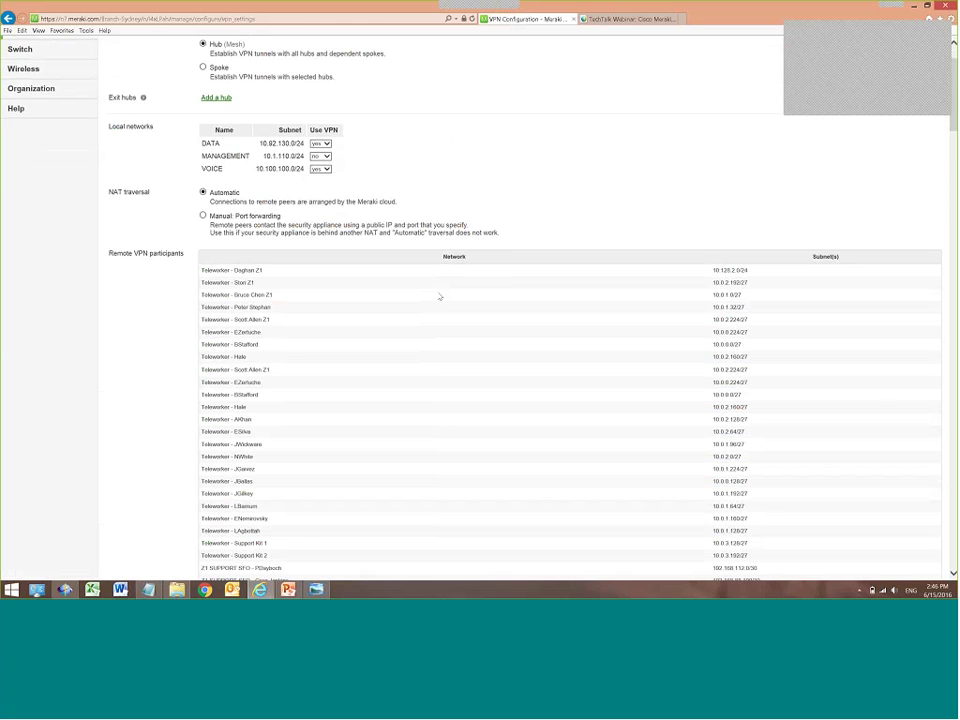
{"action": "scroll", "coordinate": [438, 290], "scroll_direction": "up", "scroll_amount": 5}
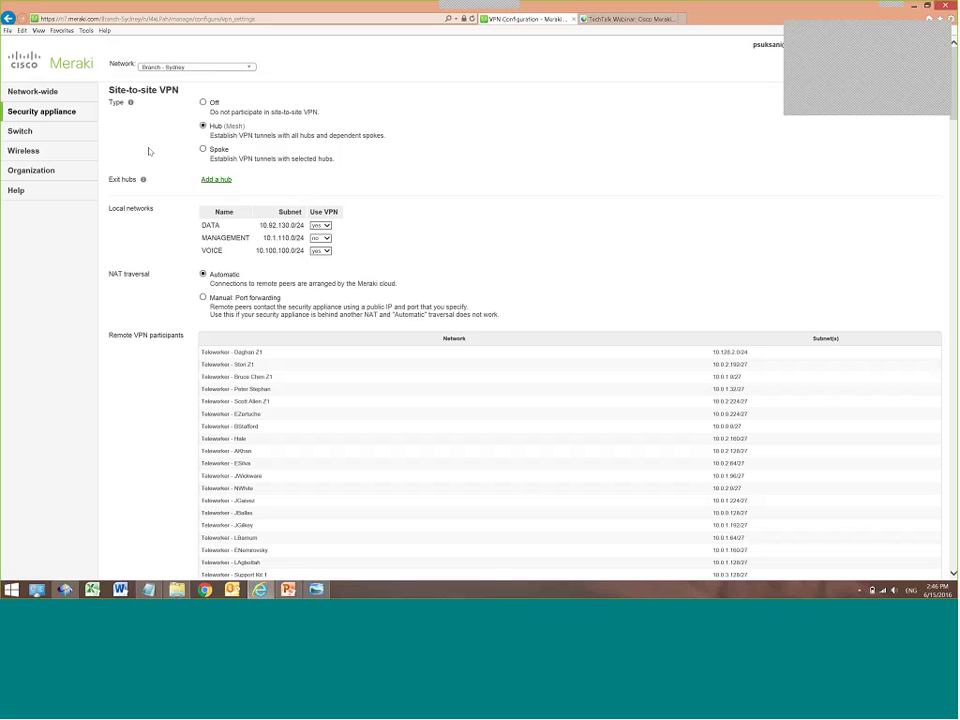
In the security appliance's traffic shaping settings, limit WAN 1 and WAN 2 to 100 Mbps, with WAN 1 in detailed view, and Cellular to 10 Mbps
{"action": "mouse_move", "coordinate": [65, 110]}
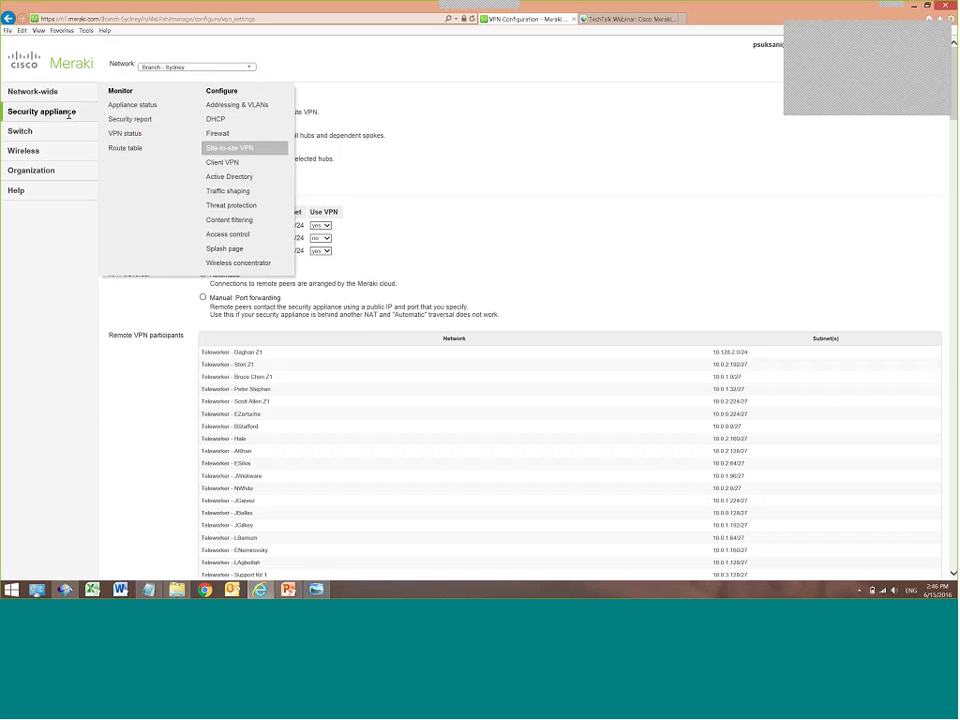
{"action": "left_click", "coordinate": [231, 191]}
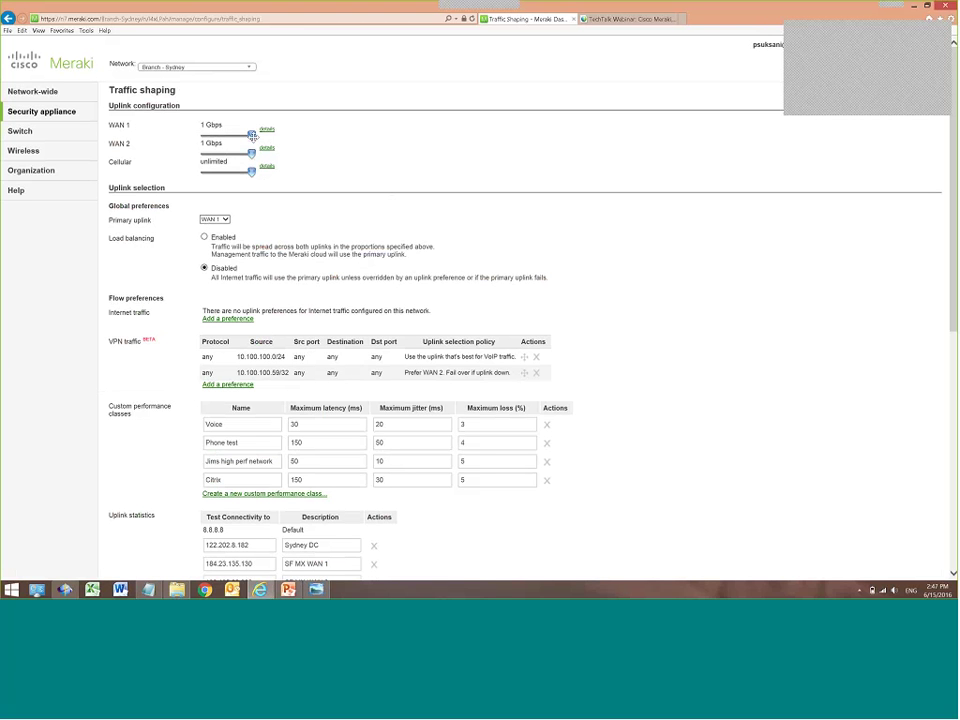
{"action": "left_click_drag", "start_coordinate": [252, 135], "coordinate": [238, 136]}
{"action": "left_click_drag", "start_coordinate": [251, 153], "coordinate": [239, 153]}
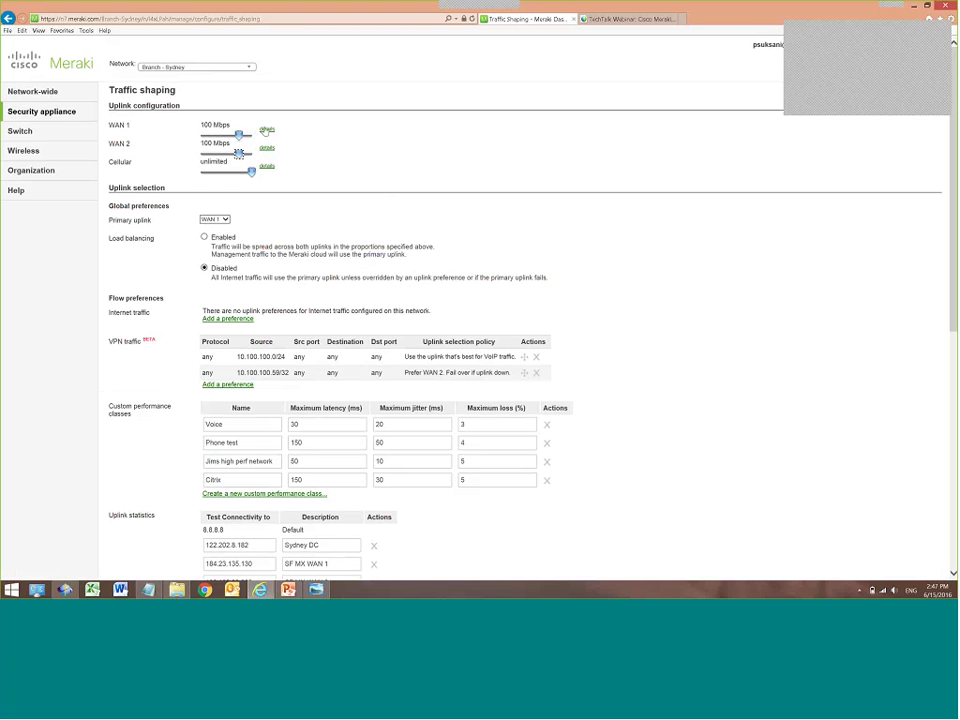
{"action": "left_click", "coordinate": [267, 129]}
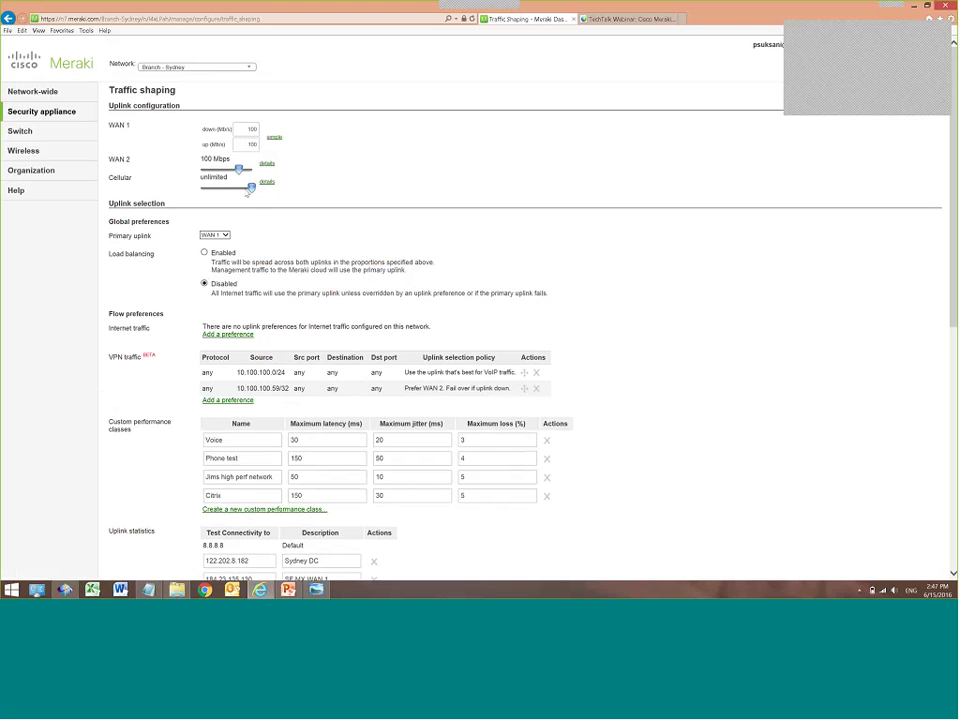
{"action": "left_click_drag", "start_coordinate": [249, 188], "coordinate": [236, 188]}
Keep WAN 1 as the primary uplink and enable load balancing across both uplinks
{"action": "scroll", "coordinate": [225, 160], "scroll_direction": "down", "scroll_amount": 1}
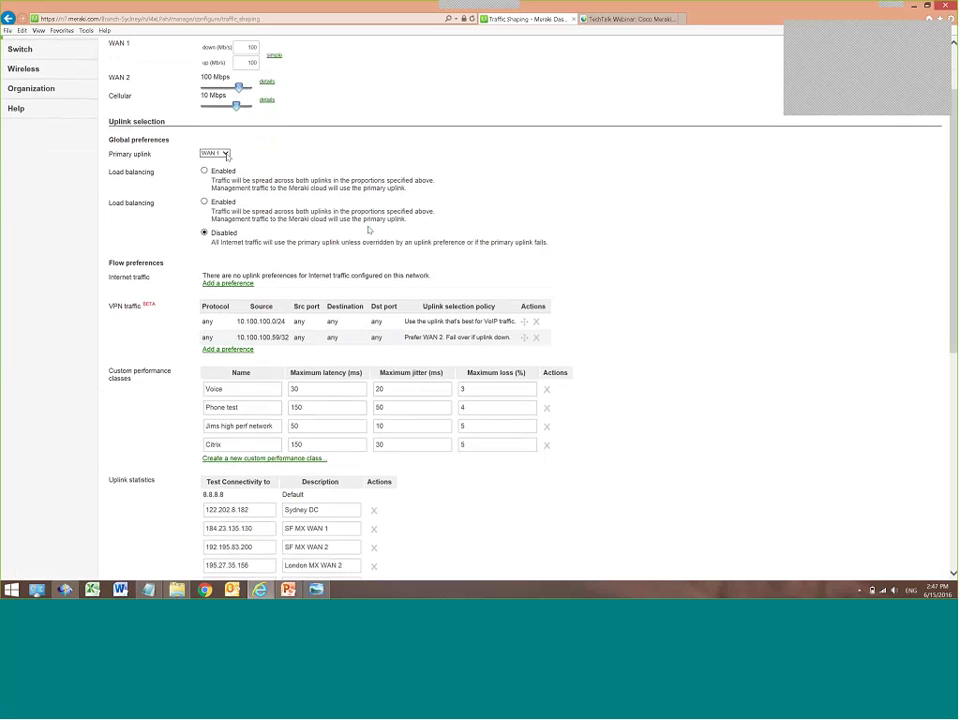
{"action": "left_click", "coordinate": [214, 153]}
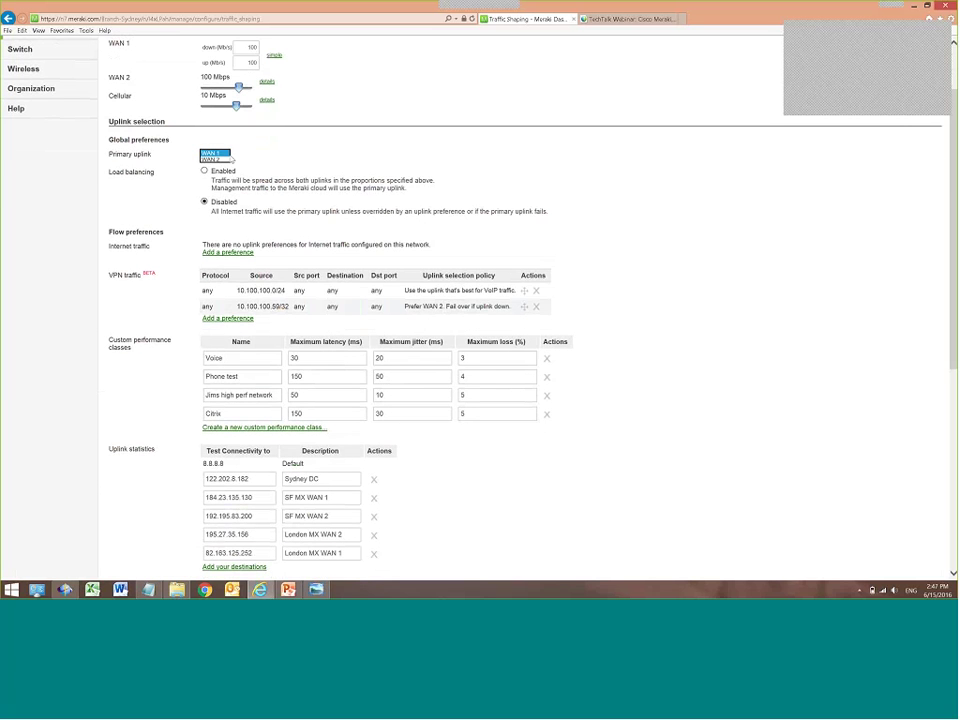
{"action": "left_click", "coordinate": [240, 159]}
{"action": "left_click", "coordinate": [204, 171]}
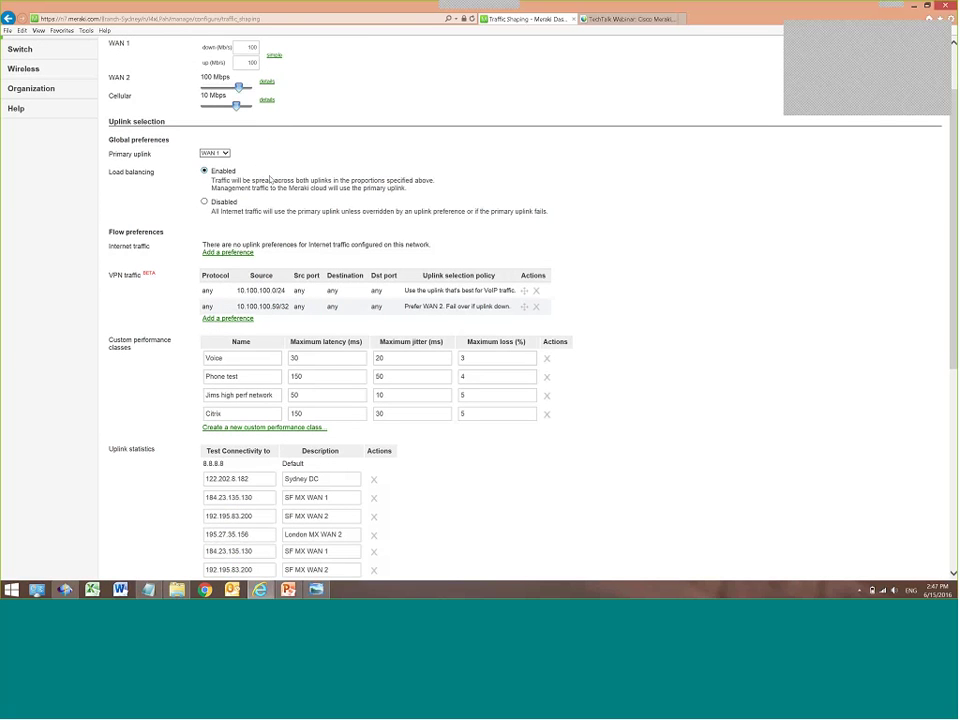
Examine the uplink flow preferences, custom performance classes, uplink statistics and traffic shaping rules
{"action": "scroll", "coordinate": [238, 260], "scroll_direction": "up", "scroll_amount": 2}
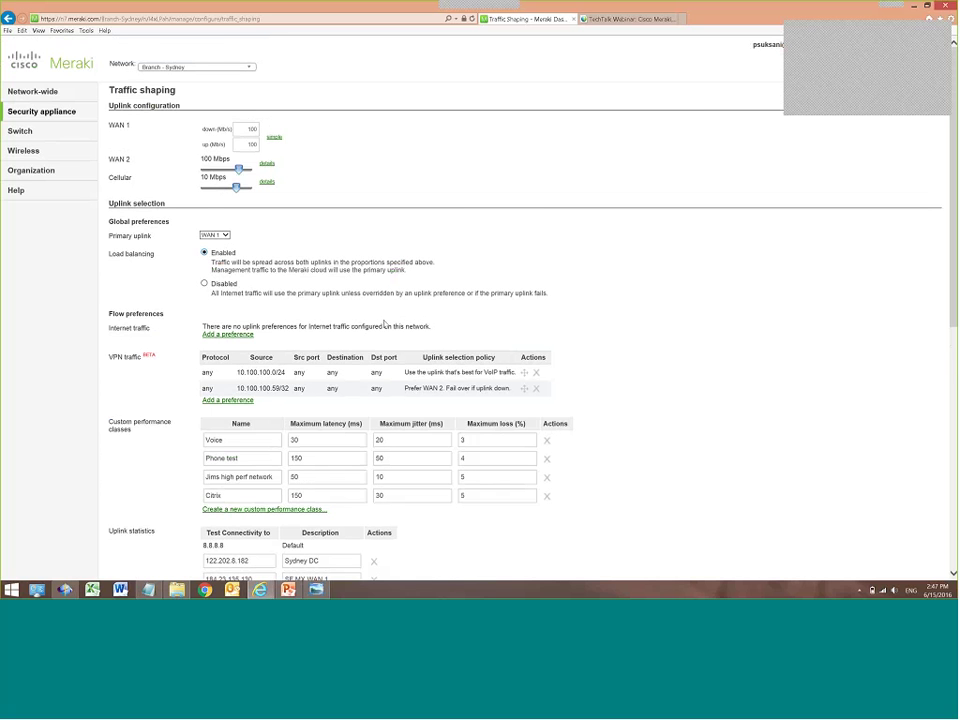
{"action": "scroll", "coordinate": [382, 320], "scroll_direction": "down", "scroll_amount": 2}
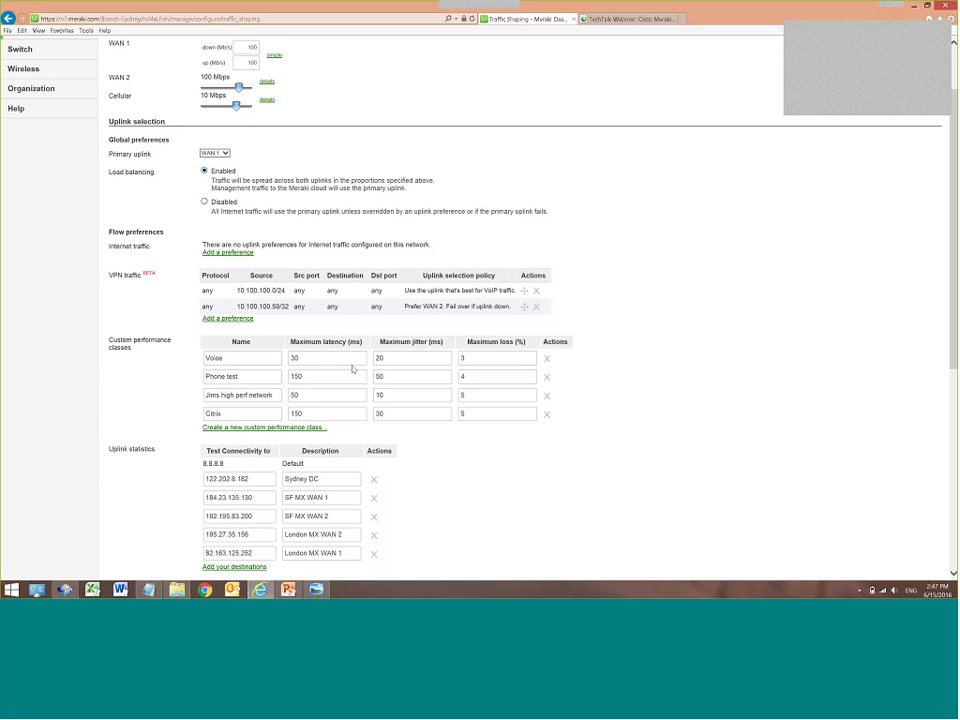
{"action": "scroll", "coordinate": [348, 374], "scroll_direction": "down", "scroll_amount": 1}
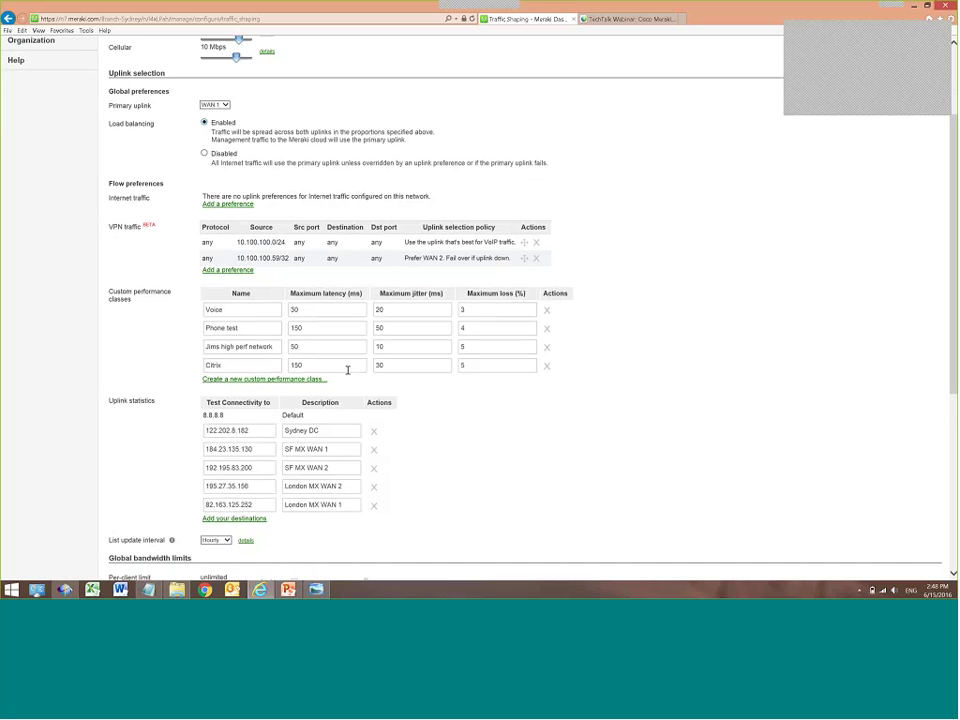
{"action": "scroll", "coordinate": [347, 370], "scroll_direction": "down", "scroll_amount": 3}
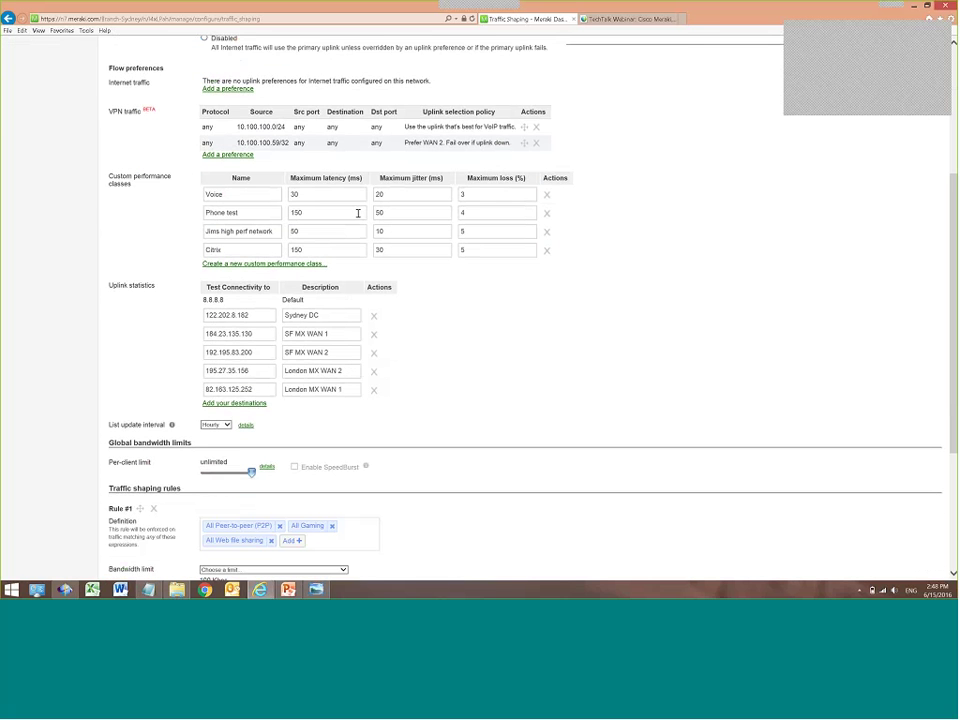
{"action": "scroll", "coordinate": [358, 212], "scroll_direction": "up", "scroll_amount": 2}
{"action": "scroll", "coordinate": [387, 313], "scroll_direction": "down", "scroll_amount": 2}
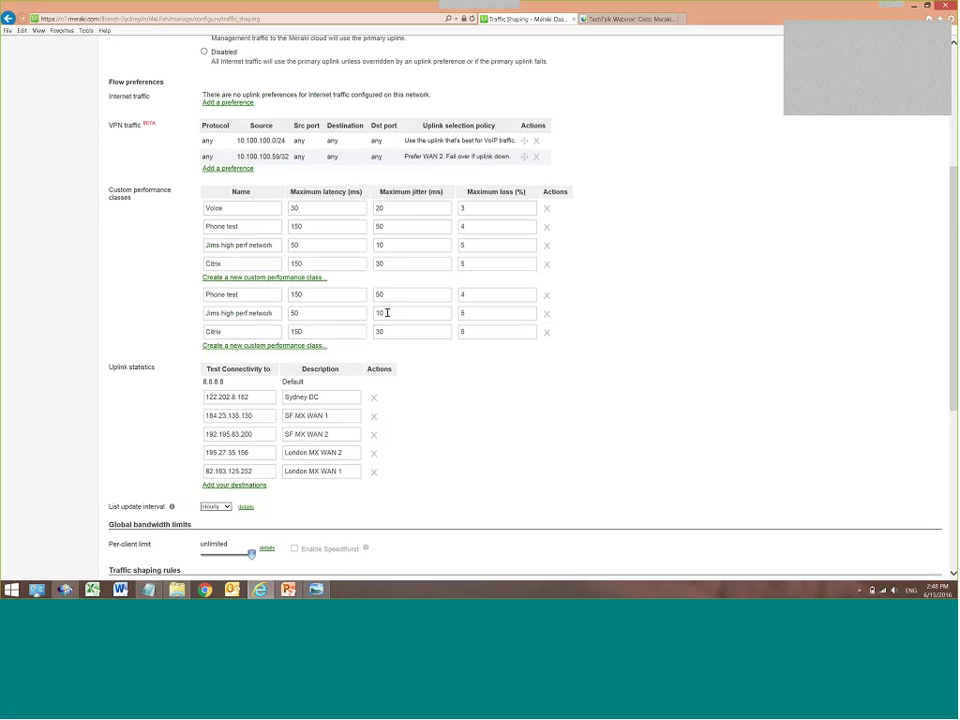
Review the global bandwidth limits and traffic shaping rules, and open the security appliance's access control settings, discarding unsaved changes
{"action": "scroll", "coordinate": [387, 313], "scroll_direction": "down", "scroll_amount": 6}
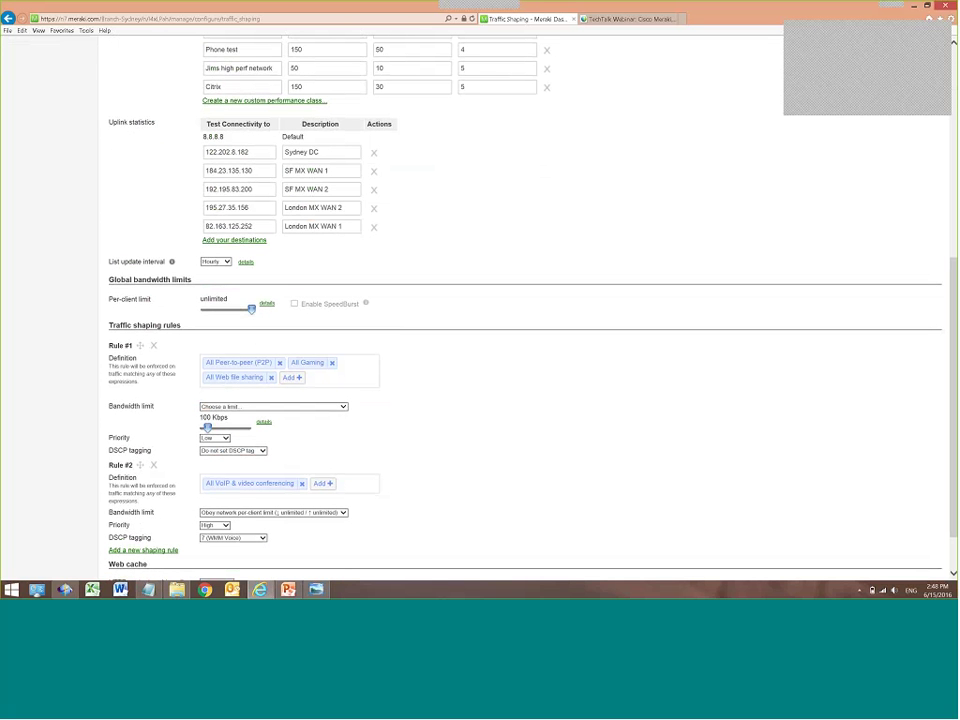
{"action": "scroll", "coordinate": [248, 400], "scroll_direction": "down", "scroll_amount": 2}
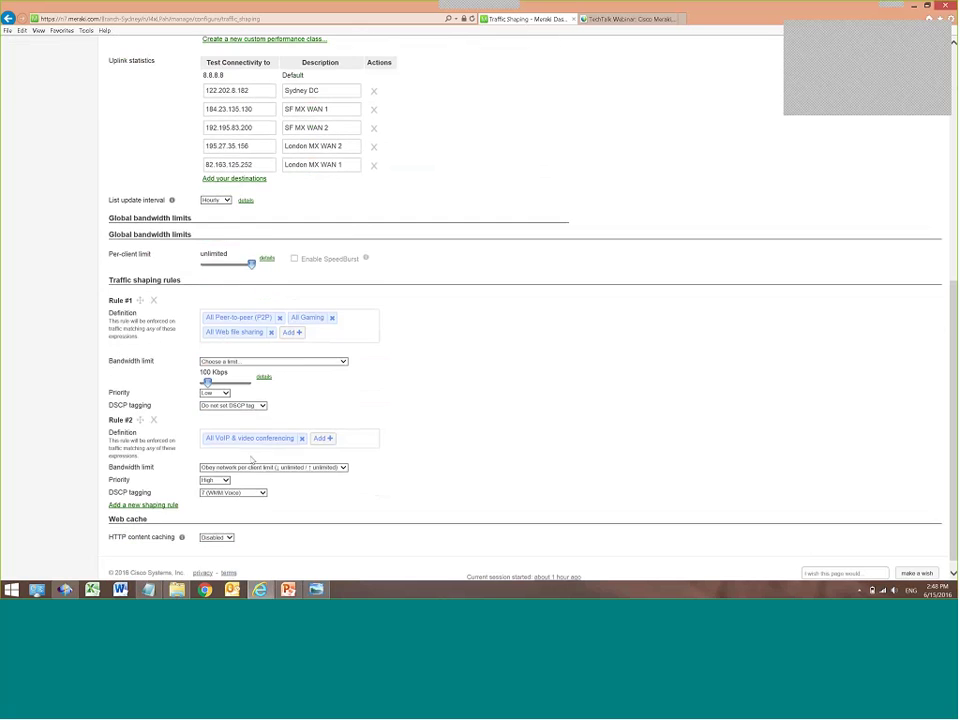
{"action": "scroll", "coordinate": [248, 400], "scroll_direction": "up", "scroll_amount": 12}
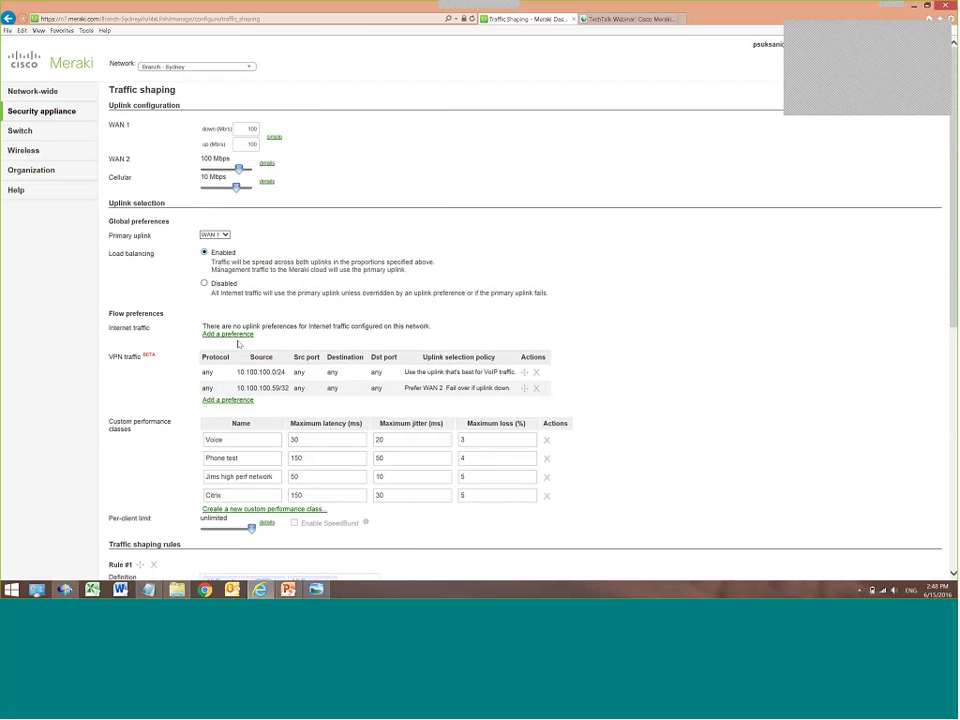
{"action": "mouse_move", "coordinate": [72, 112]}
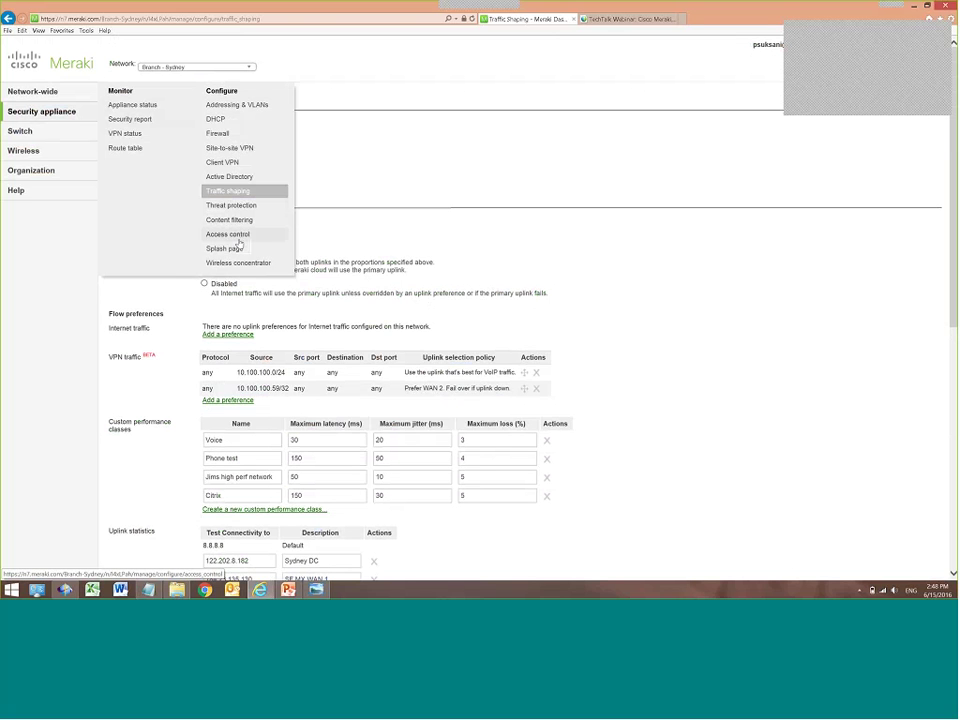
{"action": "left_click", "coordinate": [239, 243]}
{"action": "left_click", "coordinate": [437, 296]}
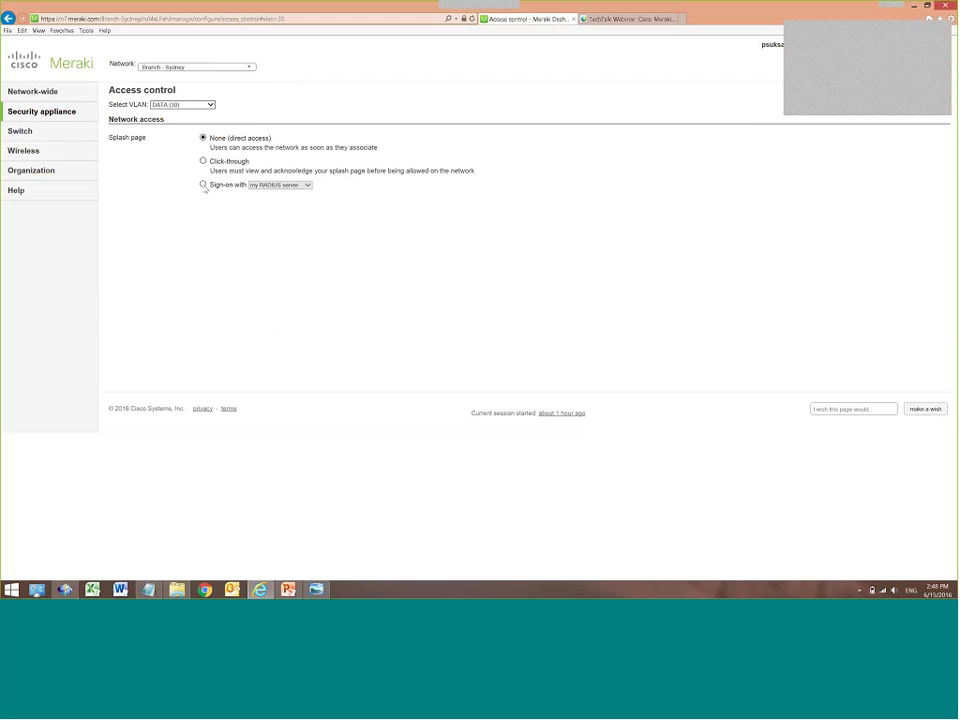
Set the DATA VLAN's splash page to sign-on with my RADIUS server and view the alternative sign-on methods
{"action": "left_click", "coordinate": [203, 185]}
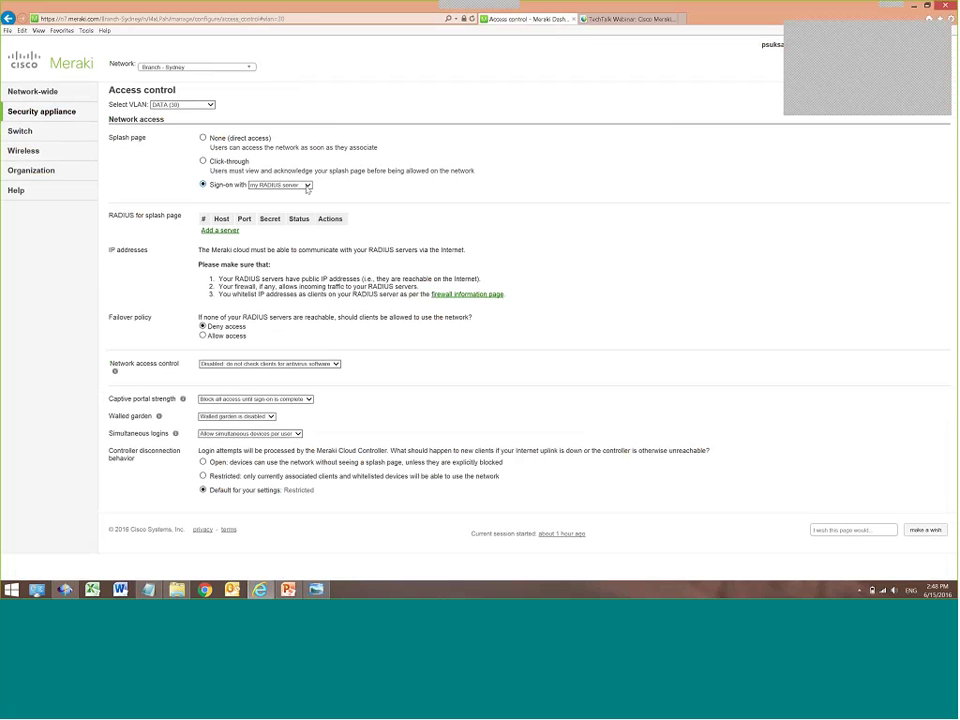
{"action": "left_click", "coordinate": [309, 187]}
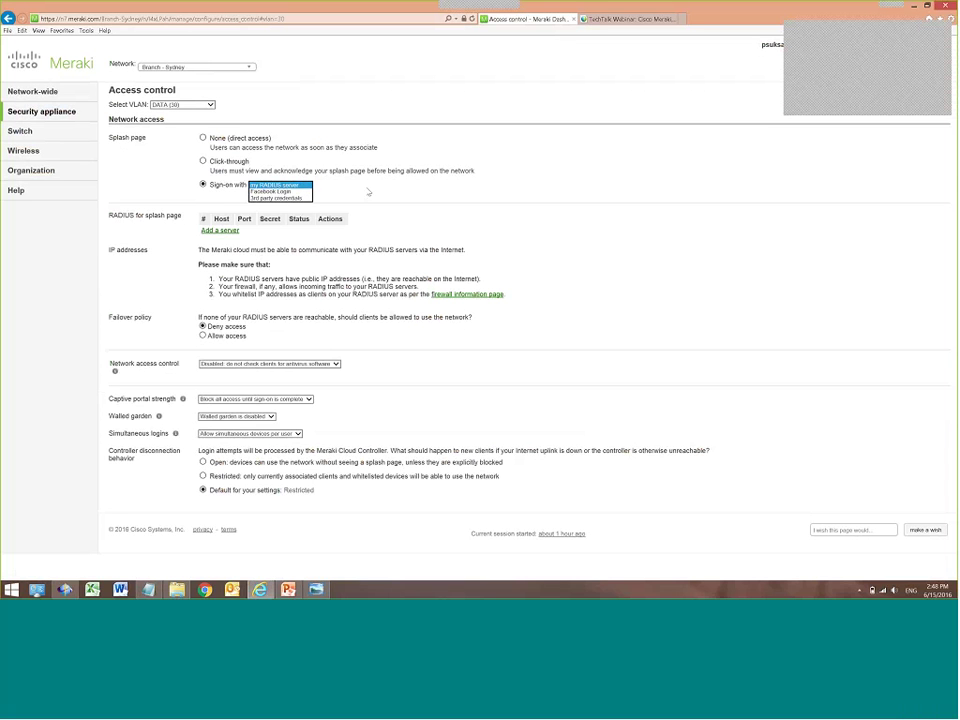
{"action": "left_click", "coordinate": [369, 191]}
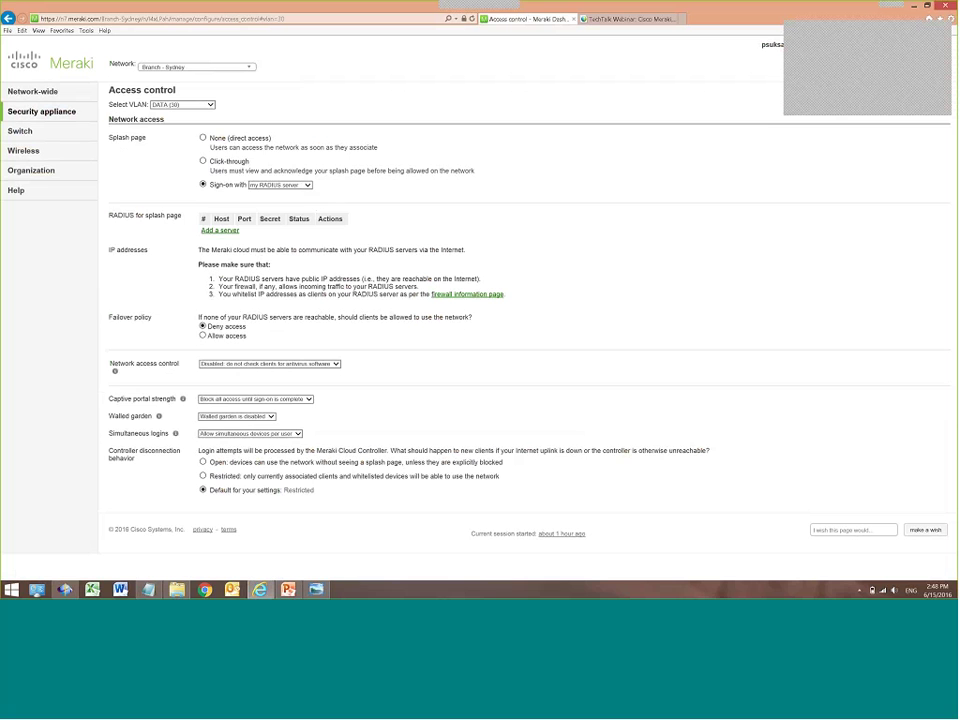
Open the security appliance's content filtering settings, leaving access control without saving the changes
{"action": "mouse_move", "coordinate": [62, 155]}
{"action": "mouse_move", "coordinate": [60, 112]}
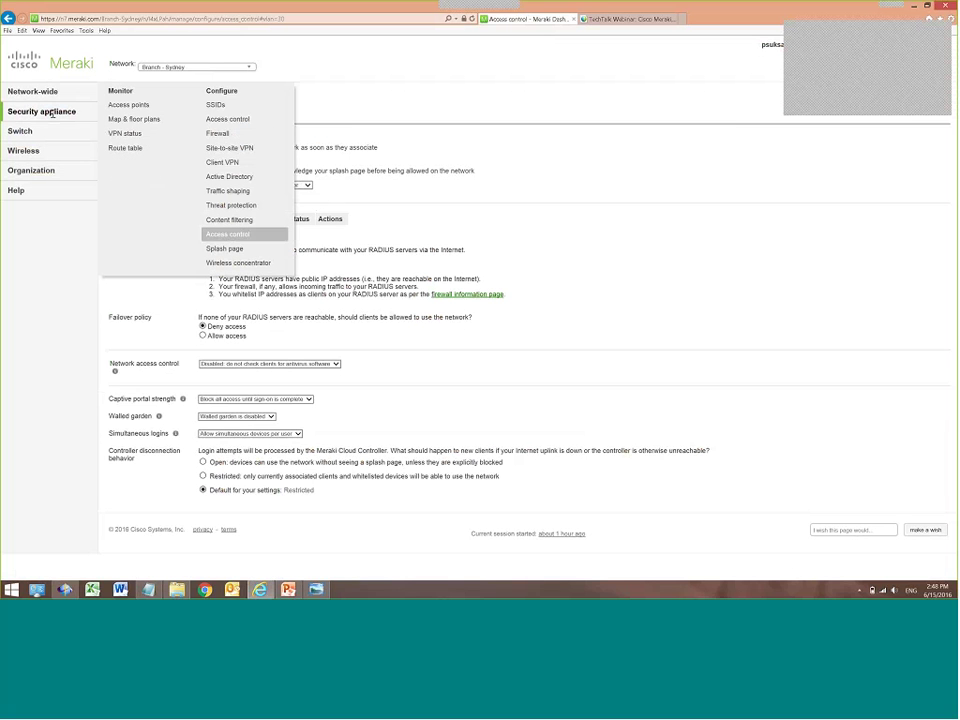
{"action": "left_click", "coordinate": [230, 221]}
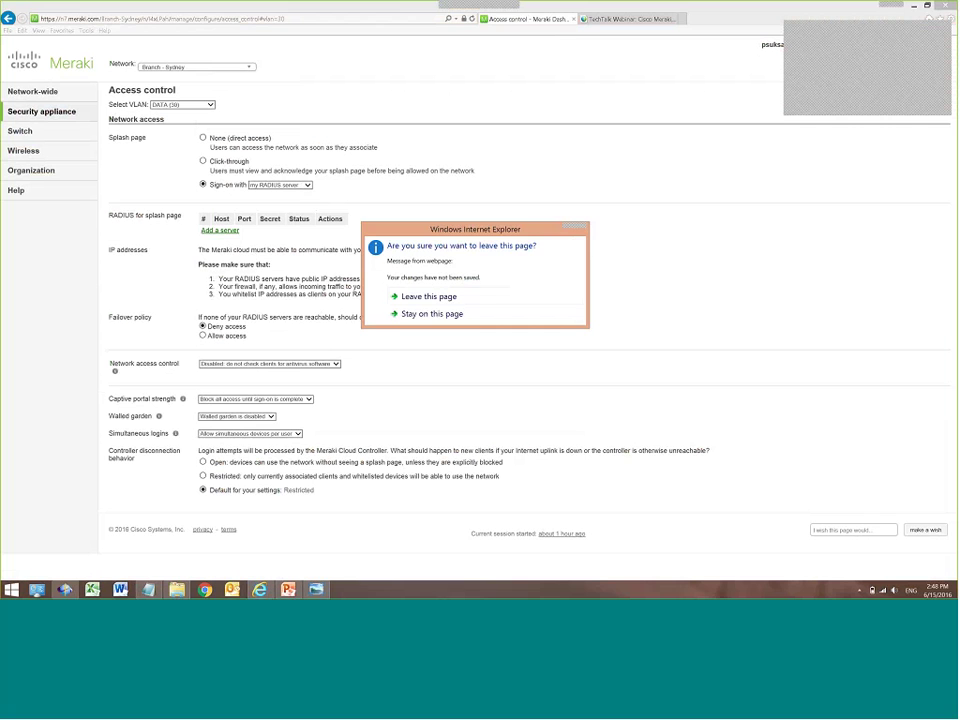
{"action": "left_click", "coordinate": [430, 297]}
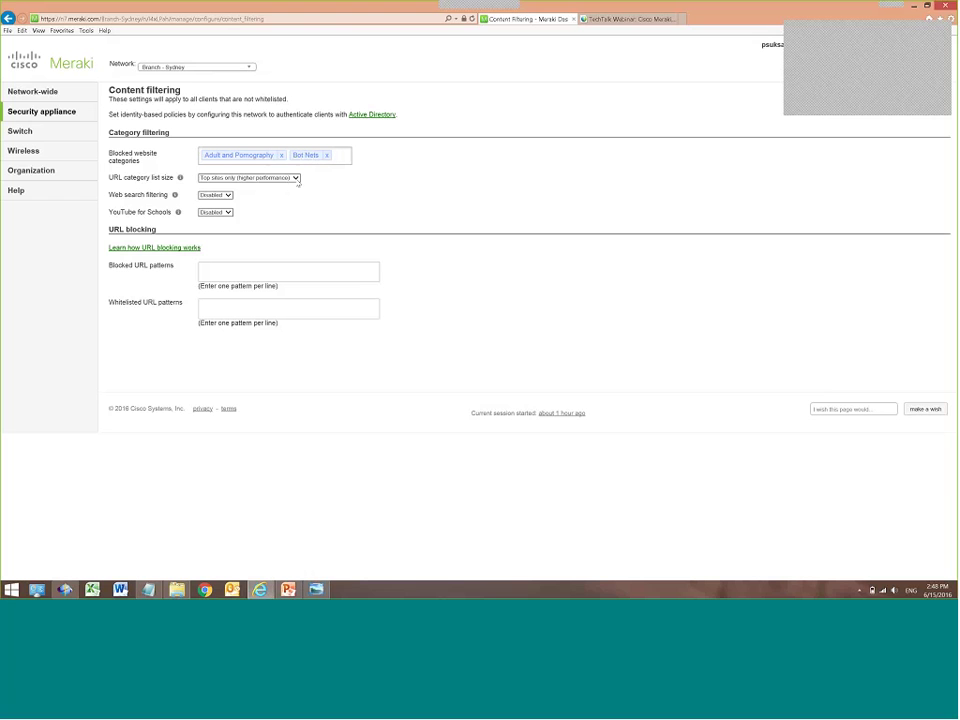
Set the URL category list size to Full list (better coverage) and enable YouTube for Schools
{"action": "left_click", "coordinate": [296, 178]}
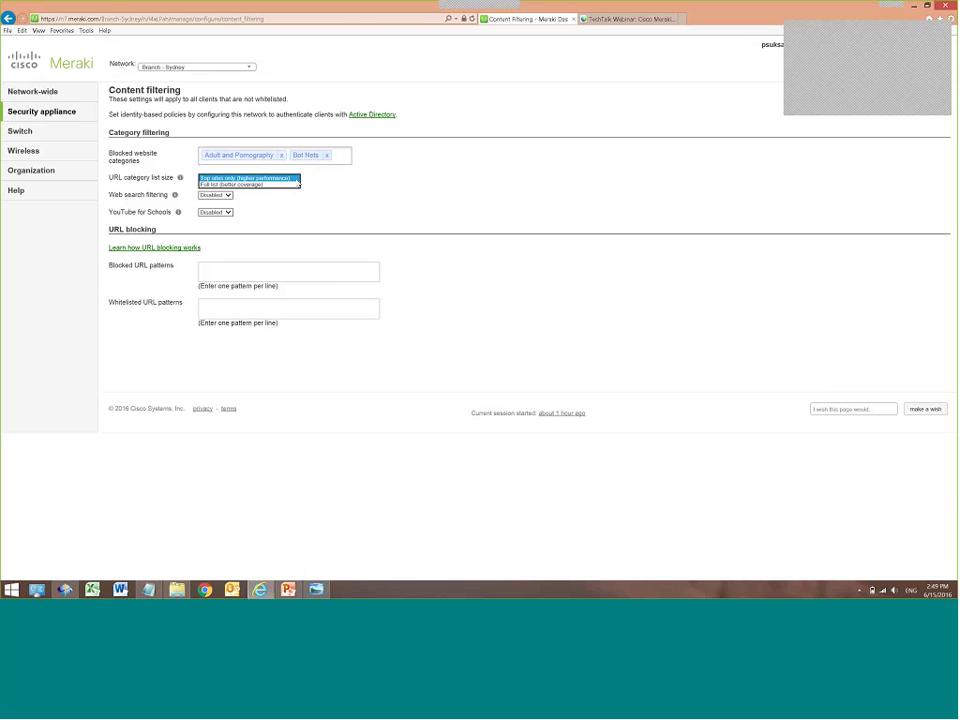
{"action": "left_click", "coordinate": [275, 185]}
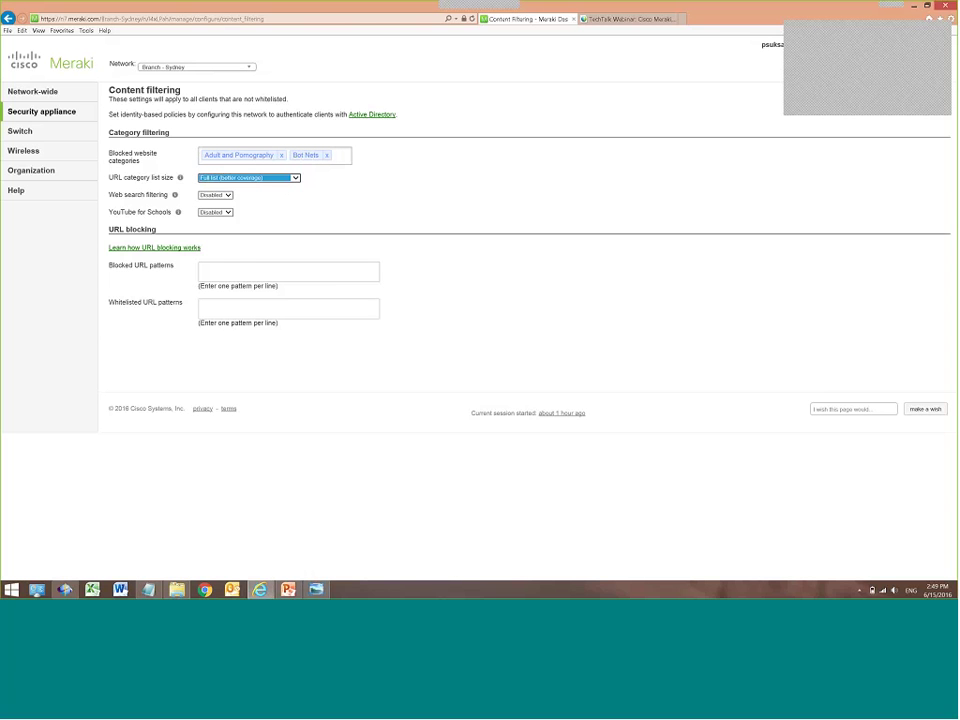
{"action": "left_click", "coordinate": [229, 266]}
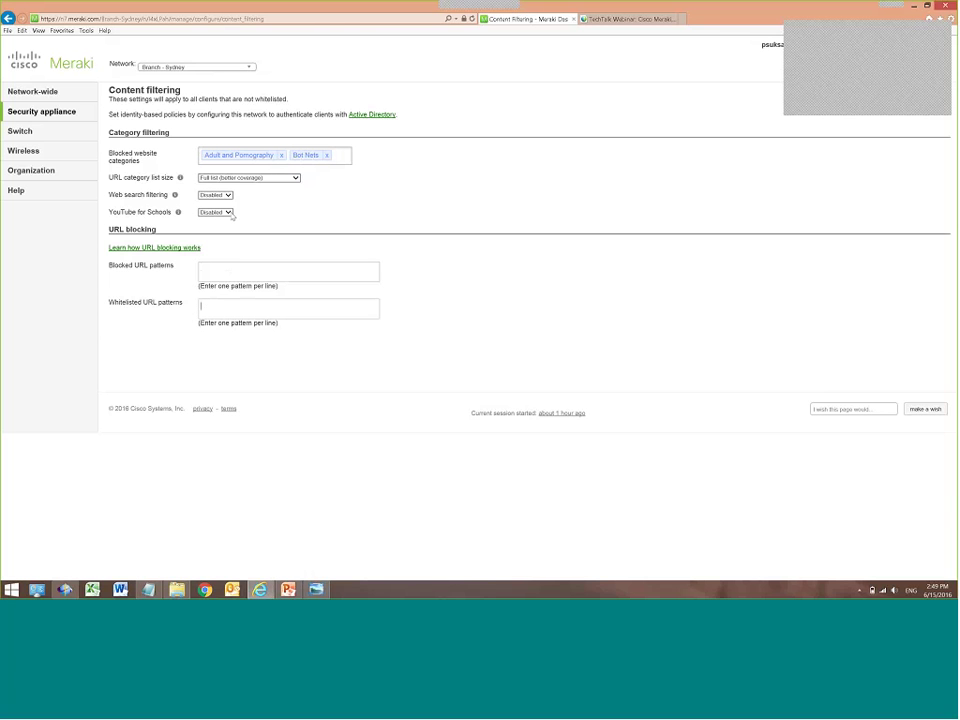
{"action": "left_click", "coordinate": [231, 213]}
{"action": "left_click", "coordinate": [216, 231]}
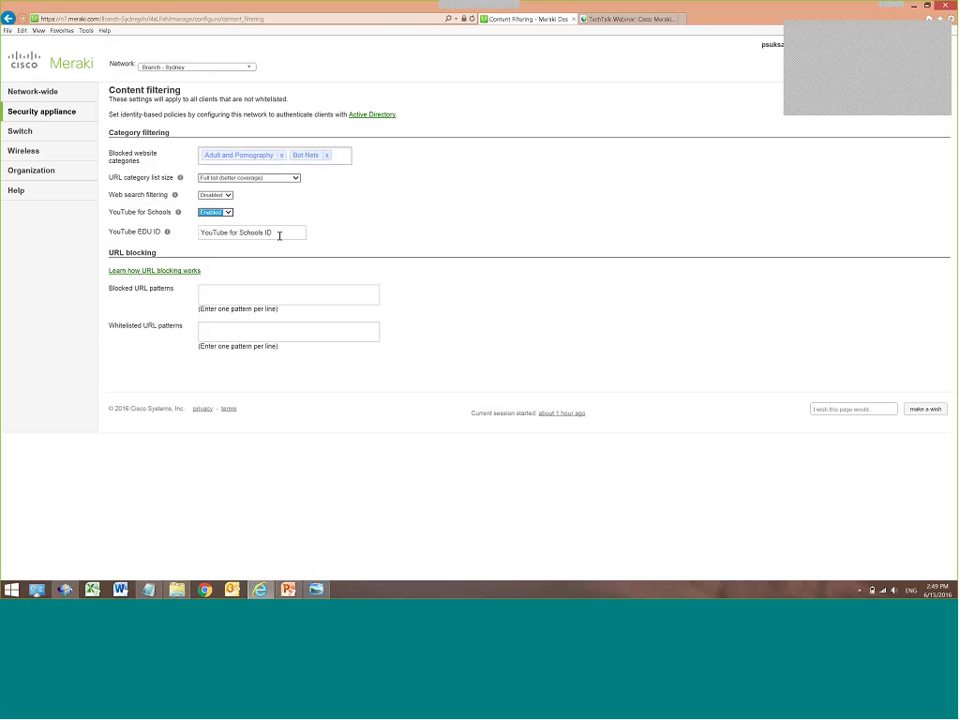
{"action": "left_click", "coordinate": [280, 235]}
{"action": "left_click", "coordinate": [346, 227]}
{"action": "left_click", "coordinate": [287, 233]}
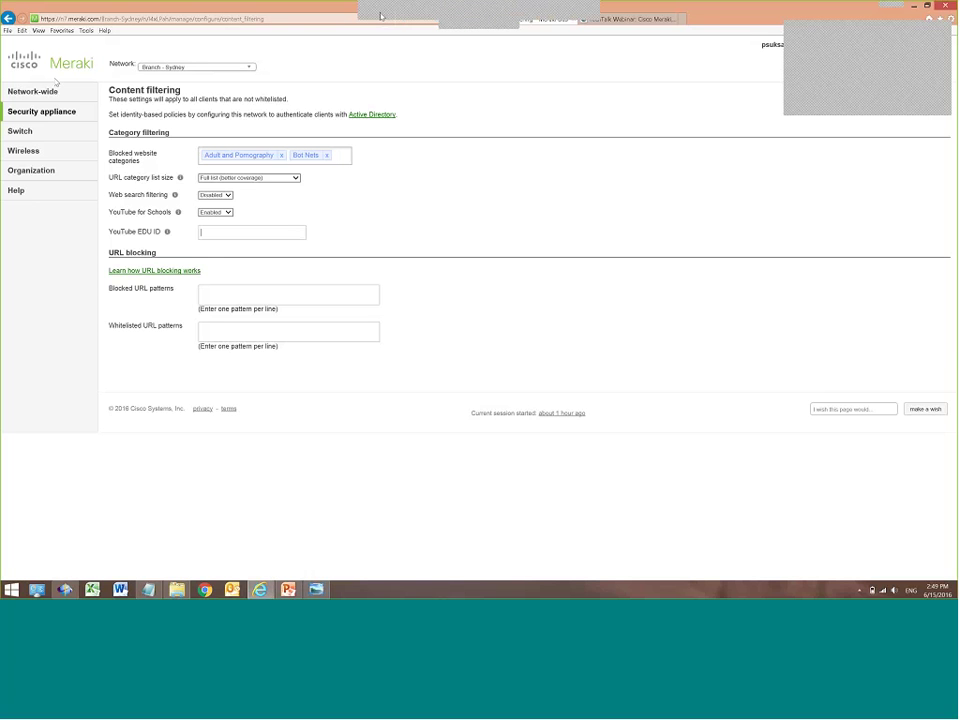
{"action": "mouse_move", "coordinate": [64, 116]}
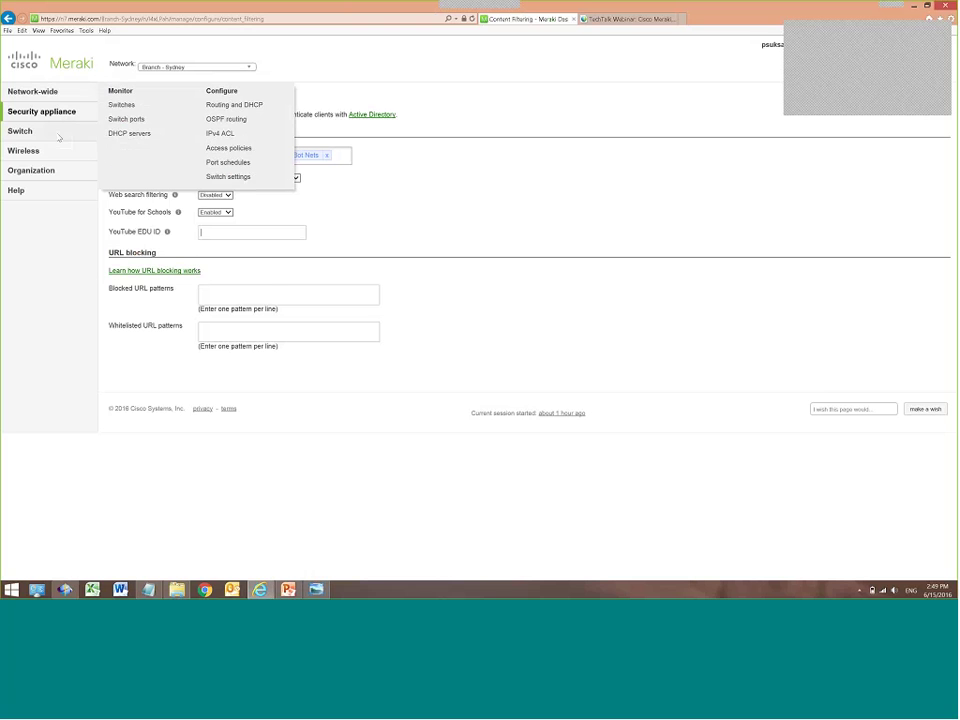
{"action": "mouse_move", "coordinate": [68, 156]}
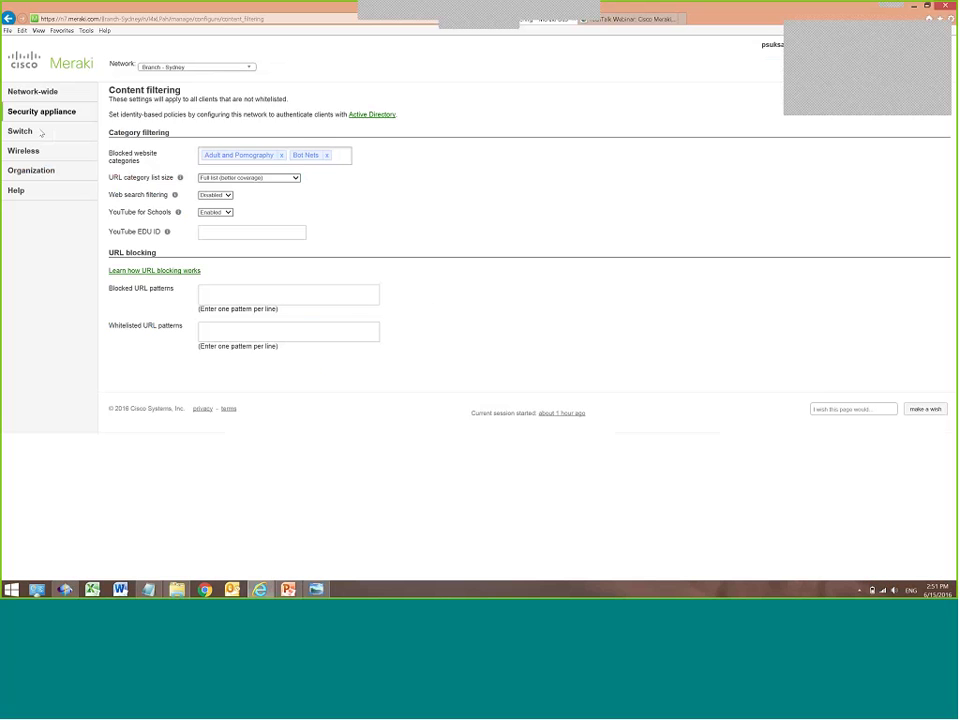
{"action": "mouse_move", "coordinate": [30, 131]}
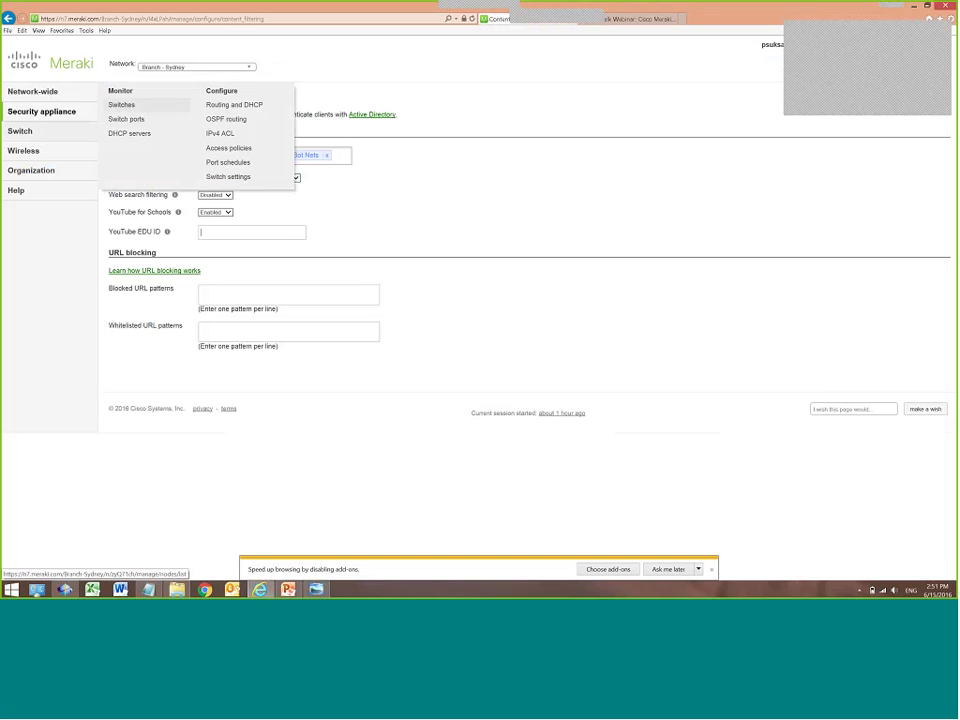
{"action": "mouse_move", "coordinate": [60, 111]}
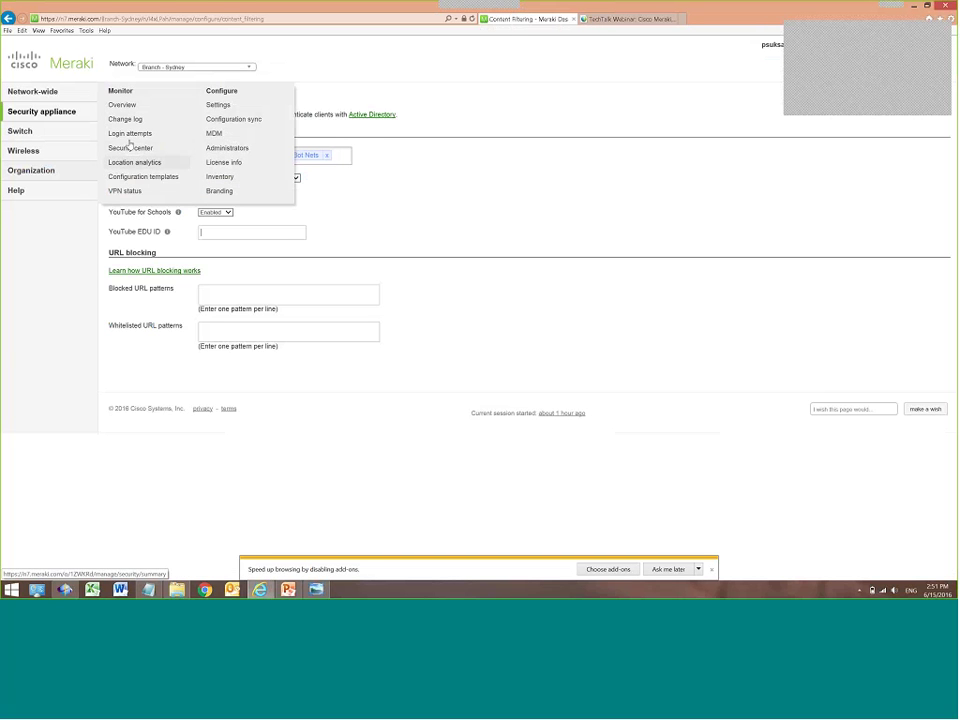
Open the network-wide topology view, discarding the unsaved content filtering changes, and dismiss the browser's add-on notification
{"action": "mouse_move", "coordinate": [65, 149]}
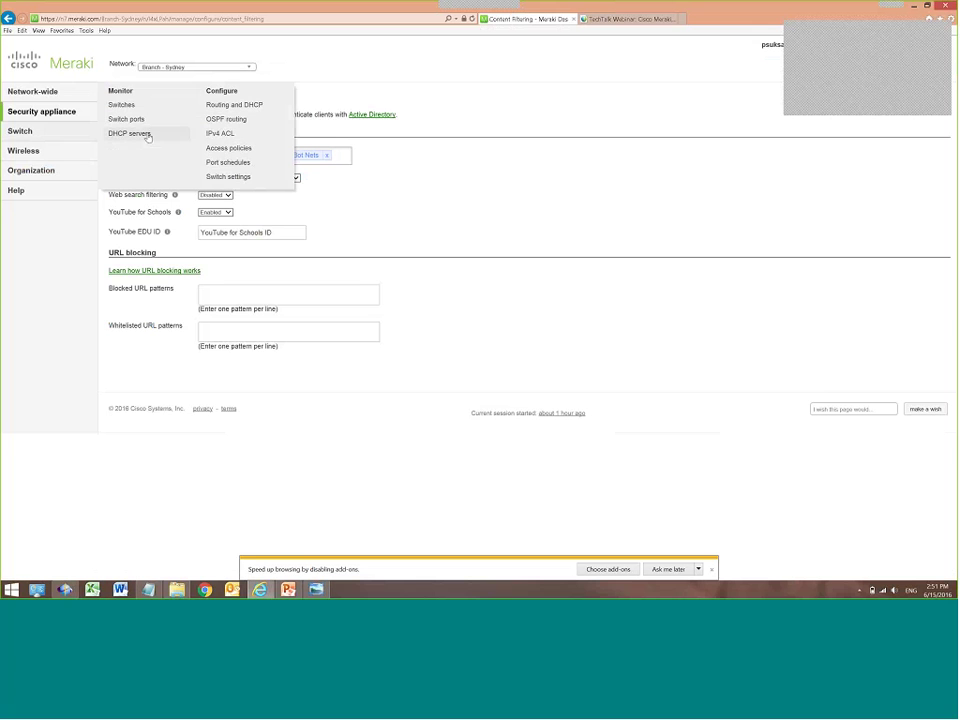
{"action": "left_click", "coordinate": [128, 104]}
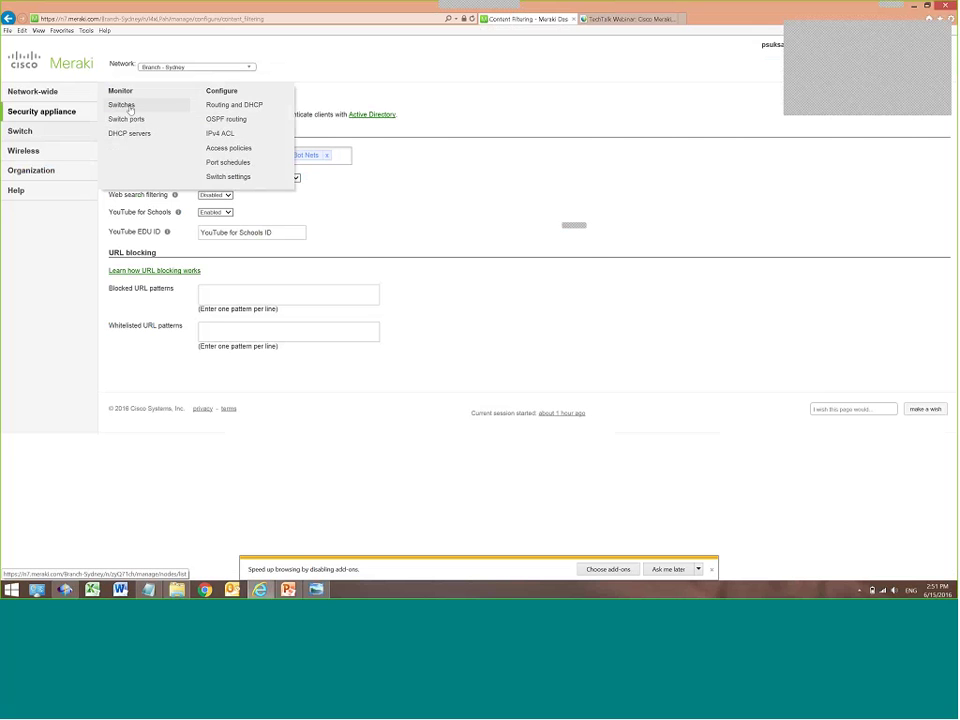
{"action": "left_click", "coordinate": [442, 297]}
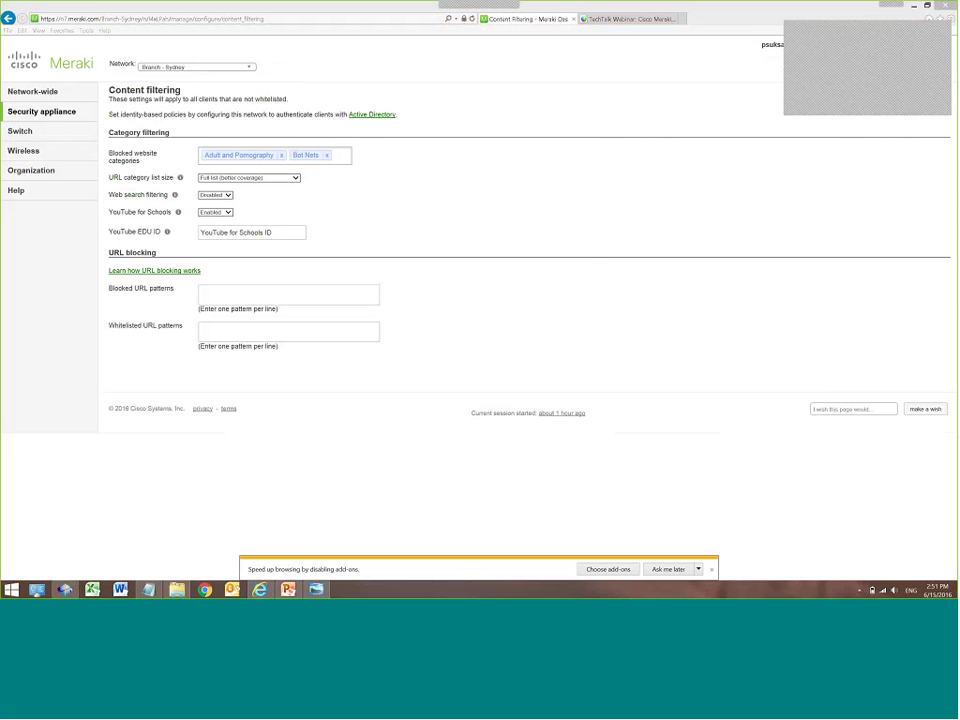
{"action": "mouse_move", "coordinate": [72, 145]}
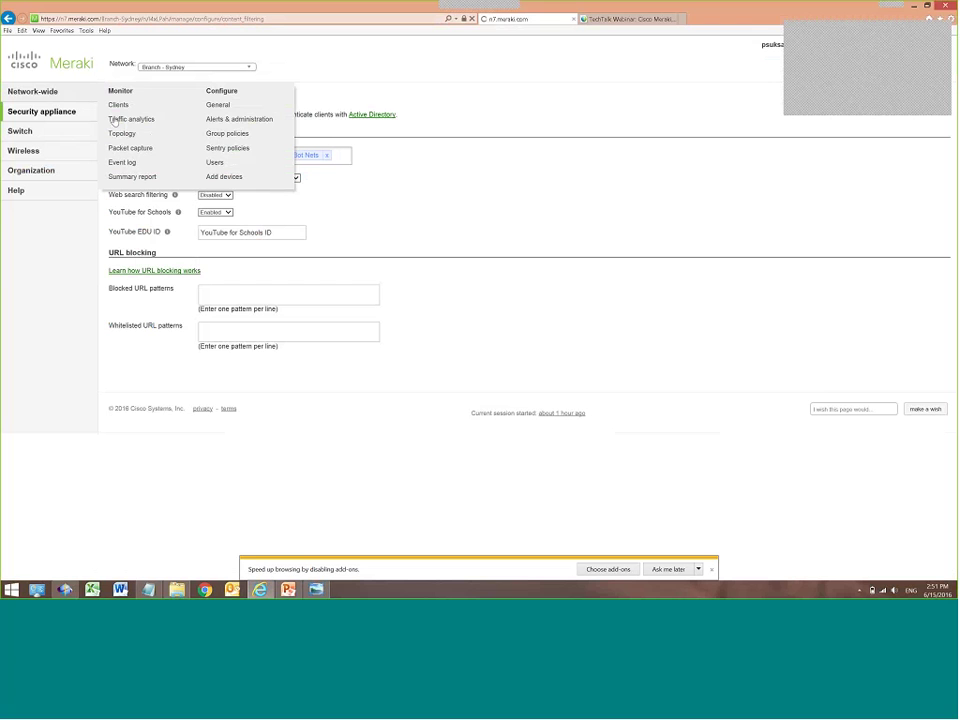
{"action": "left_click", "coordinate": [122, 134]}
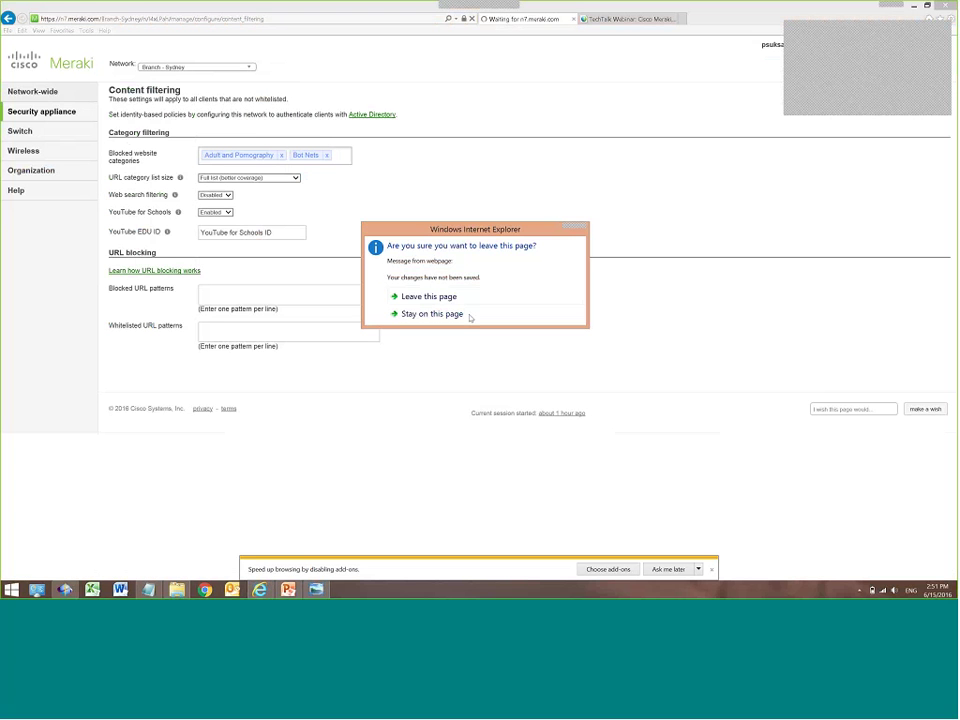
{"action": "left_click", "coordinate": [426, 297]}
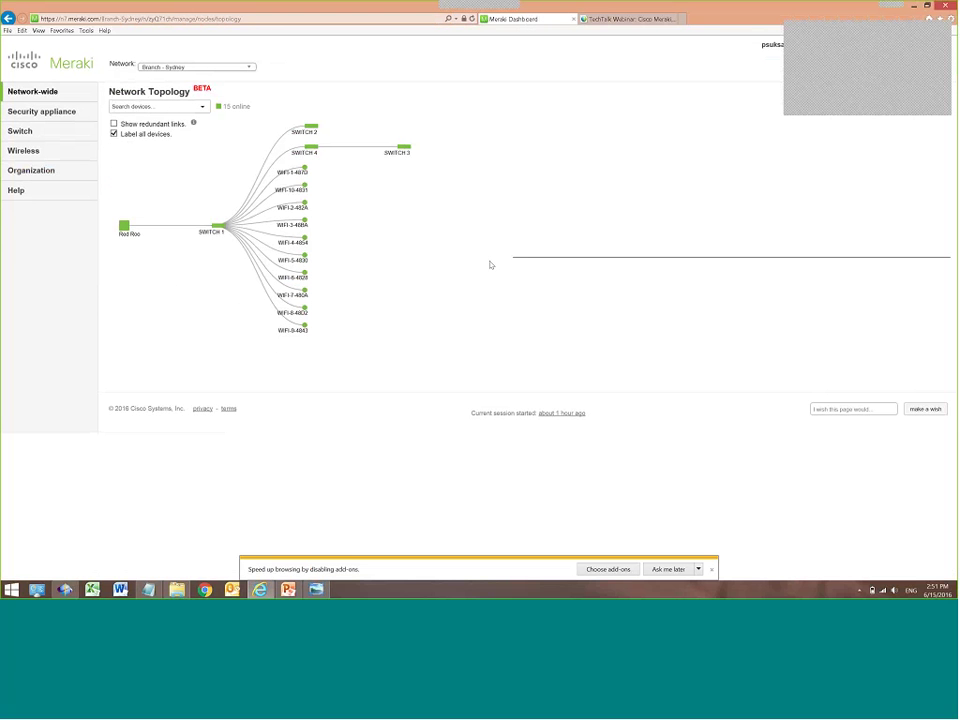
{"action": "left_click", "coordinate": [711, 569]}
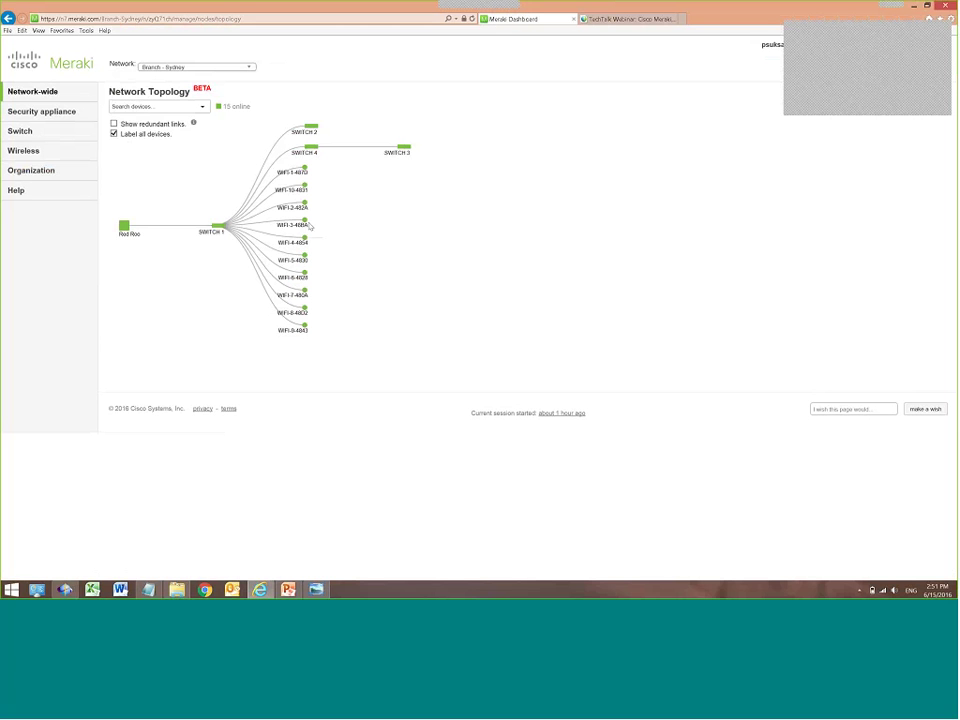
Inspect the device details of the Red Roo appliance, the switches and the WiFi access points in the network topology
{"action": "mouse_move", "coordinate": [306, 243]}
{"action": "mouse_move", "coordinate": [125, 226]}
{"action": "mouse_move", "coordinate": [259, 589]}
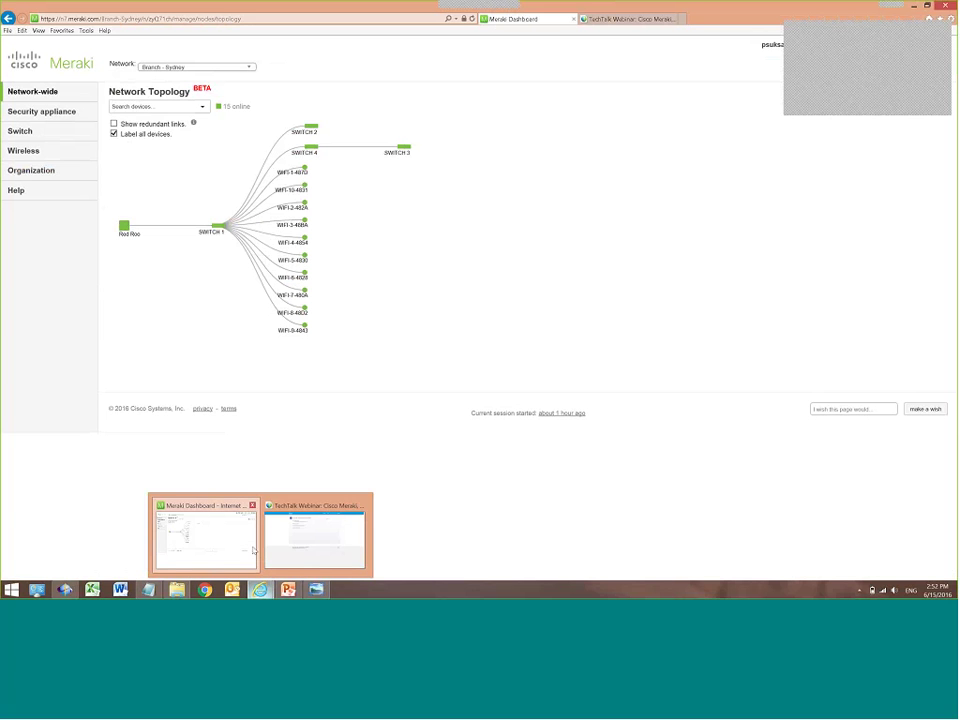
{"action": "left_click", "coordinate": [251, 548]}
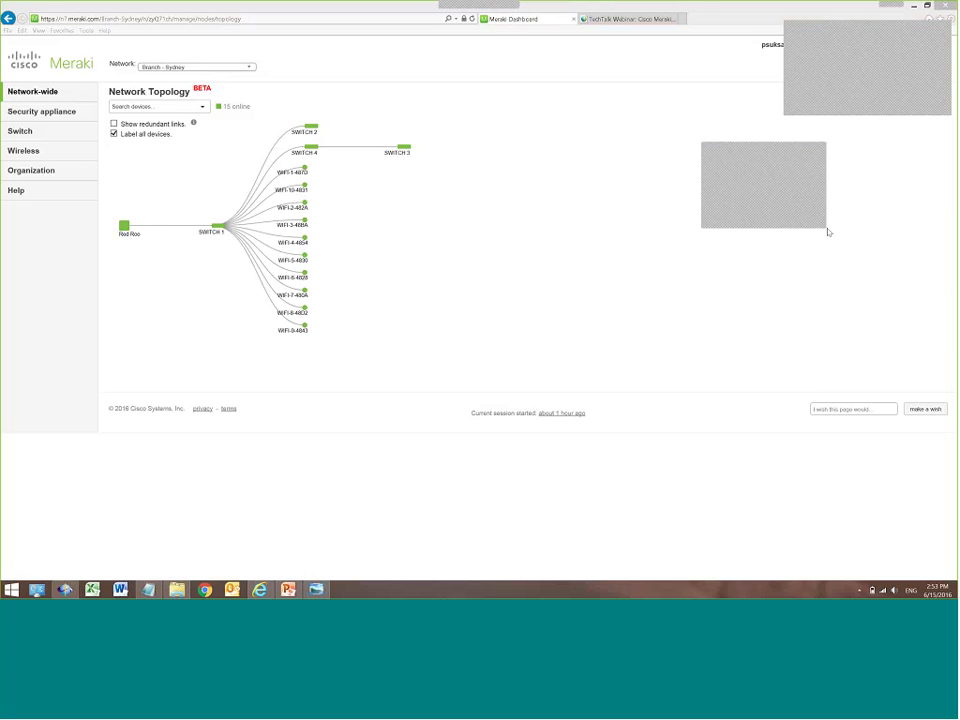
{"action": "left_click_drag", "start_coordinate": [826, 229], "coordinate": [866, 402]}
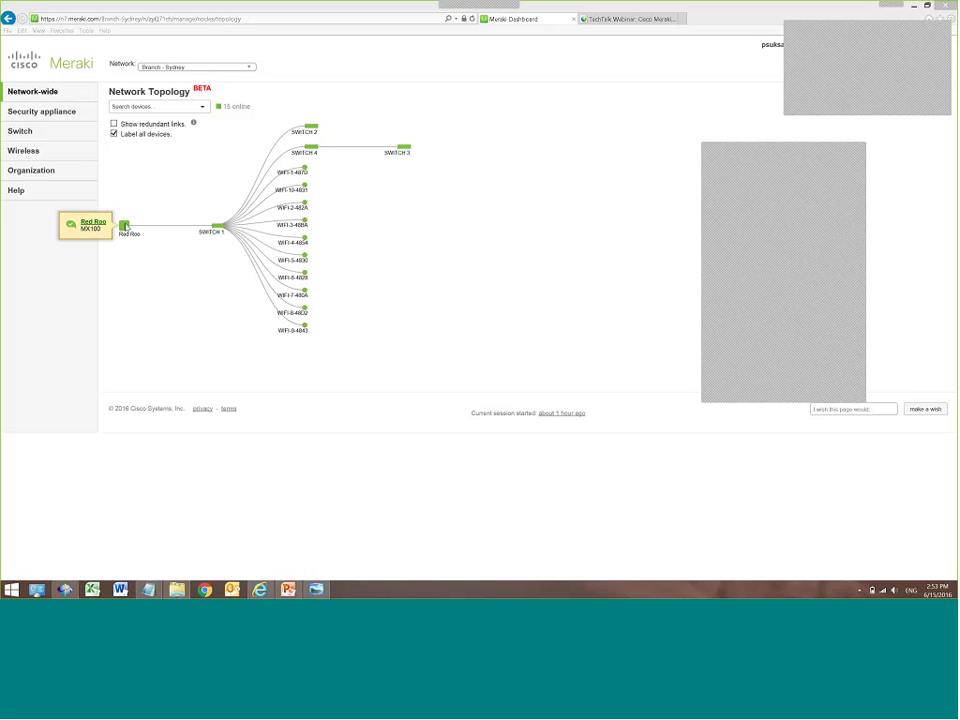
{"action": "mouse_move", "coordinate": [217, 226]}
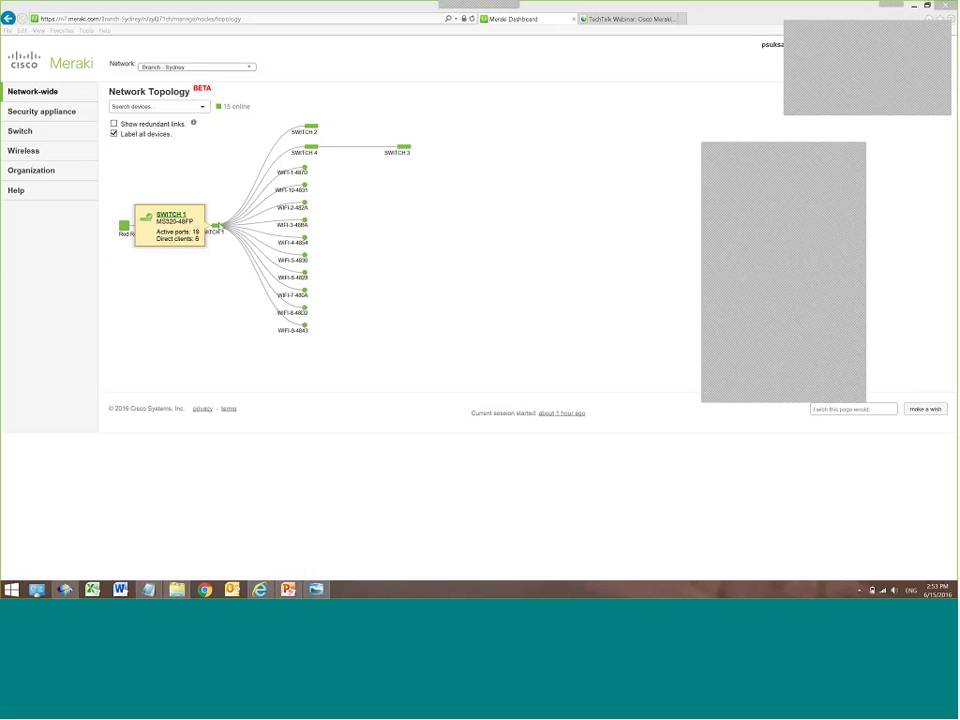
{"action": "mouse_move", "coordinate": [308, 184]}
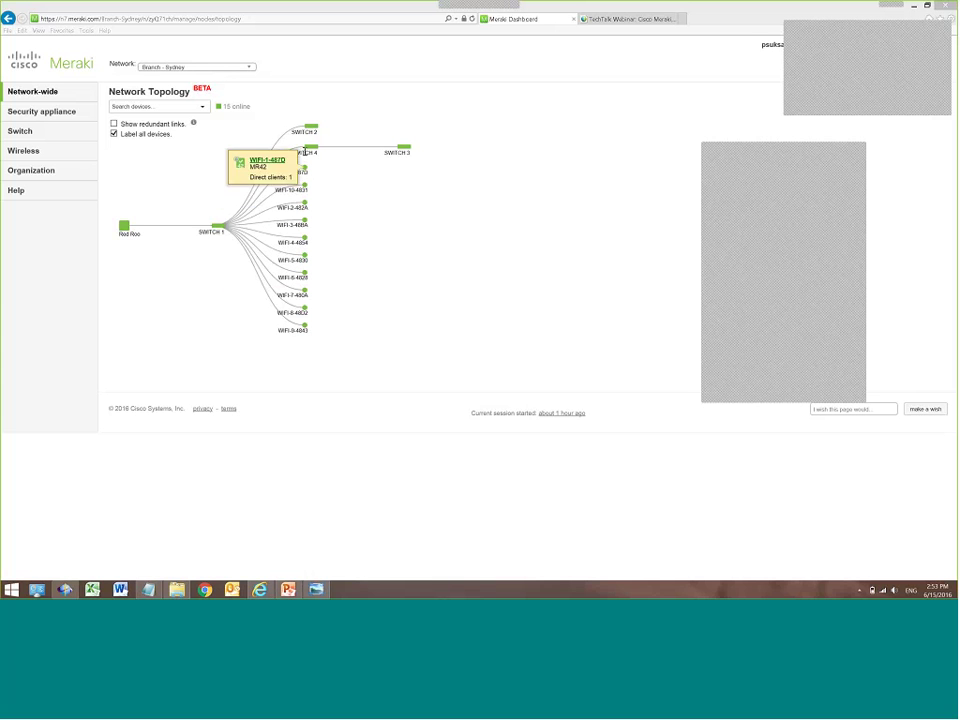
{"action": "mouse_move", "coordinate": [311, 146]}
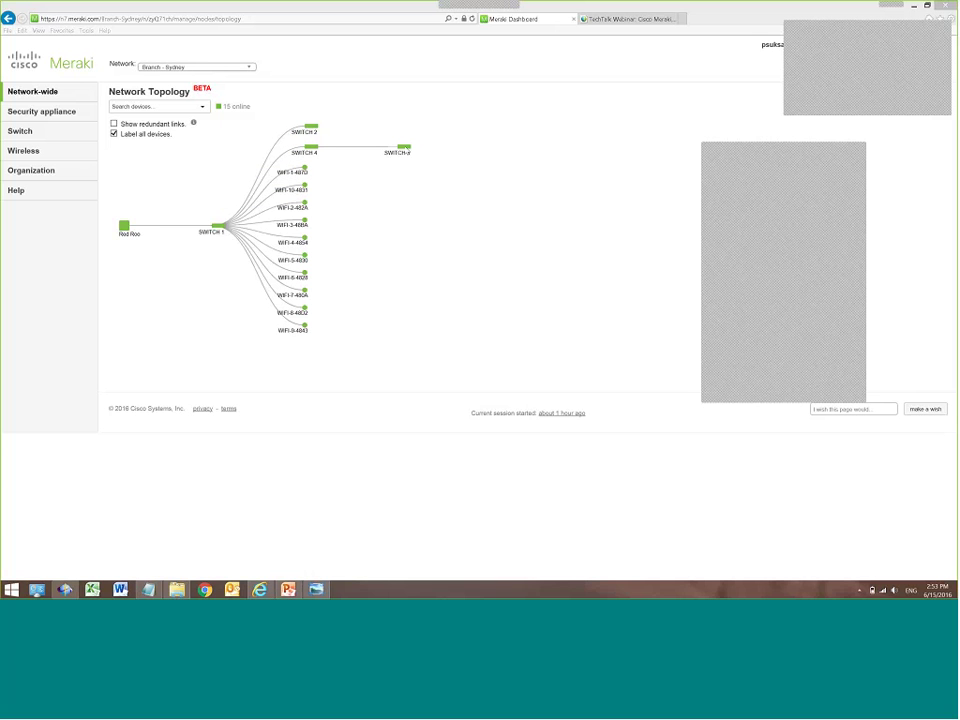
{"action": "mouse_move", "coordinate": [403, 149]}
Download the network-wide traffic analytics report as CSV and open traffic.csv in Excel
{"action": "mouse_move", "coordinate": [73, 93]}
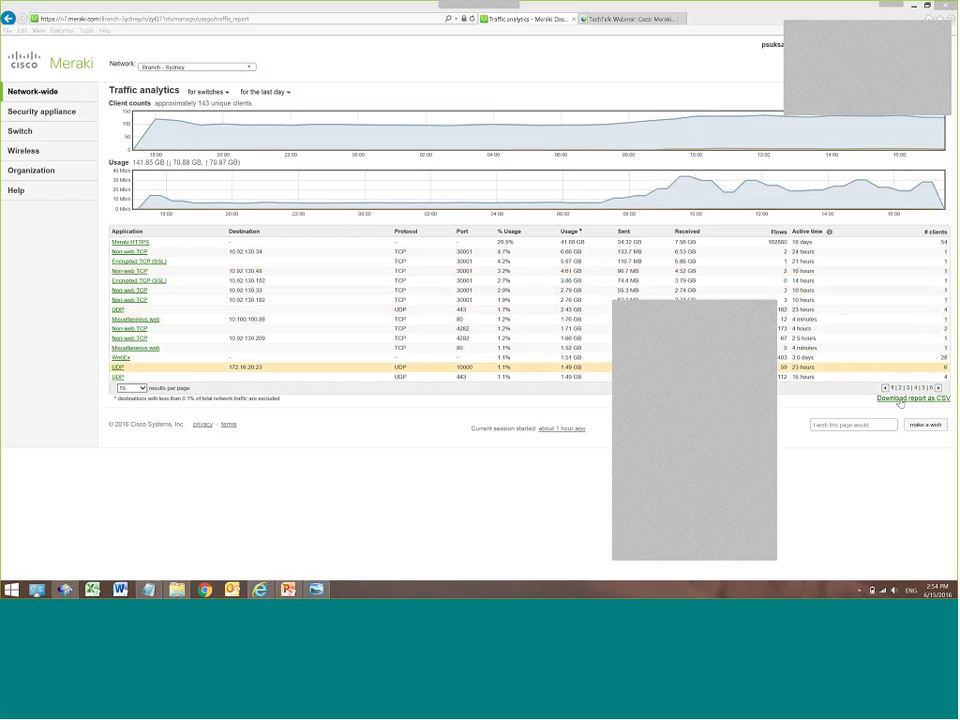
{"action": "left_click", "coordinate": [899, 400]}
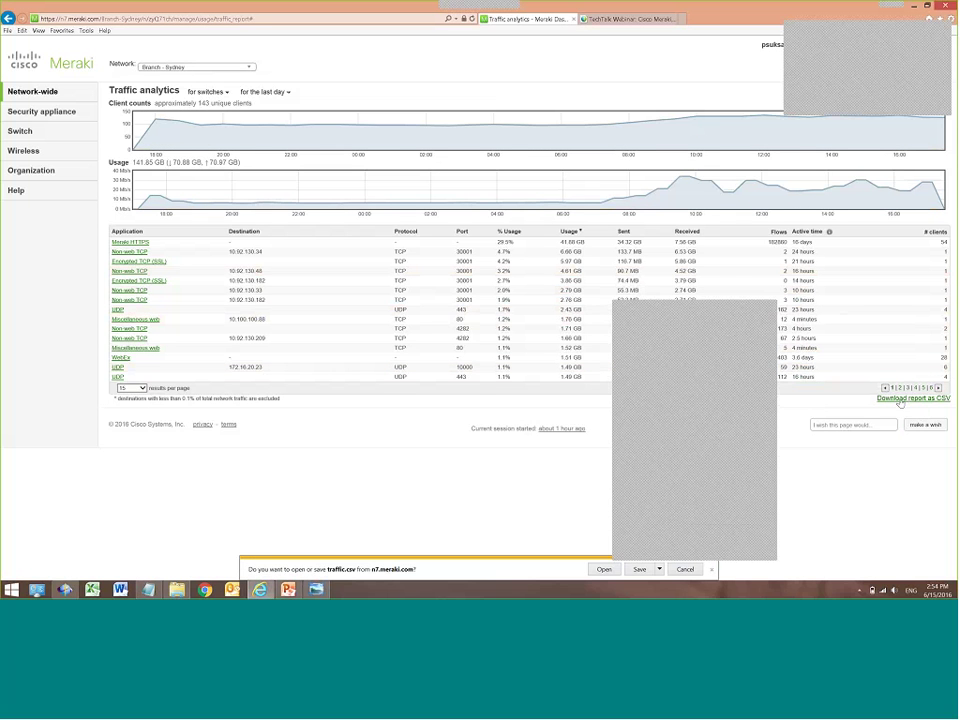
{"action": "left_click", "coordinate": [604, 569]}
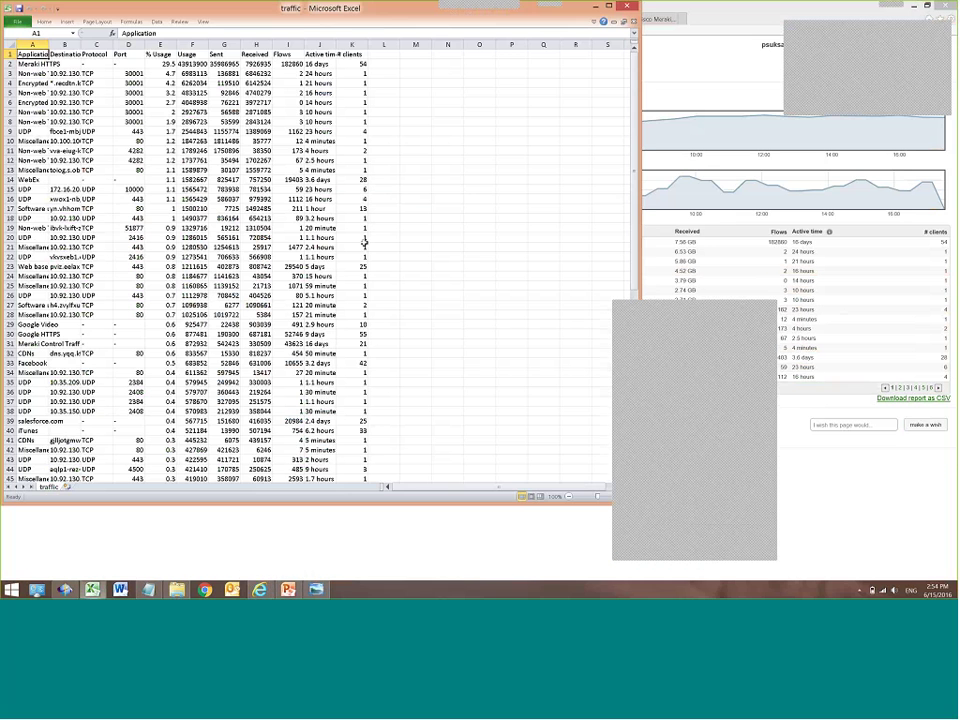
Fit the Application and Destination columns to their contents, then review the traffic rows and minimize the workbook
{"action": "double_click", "coordinate": [48, 45]}
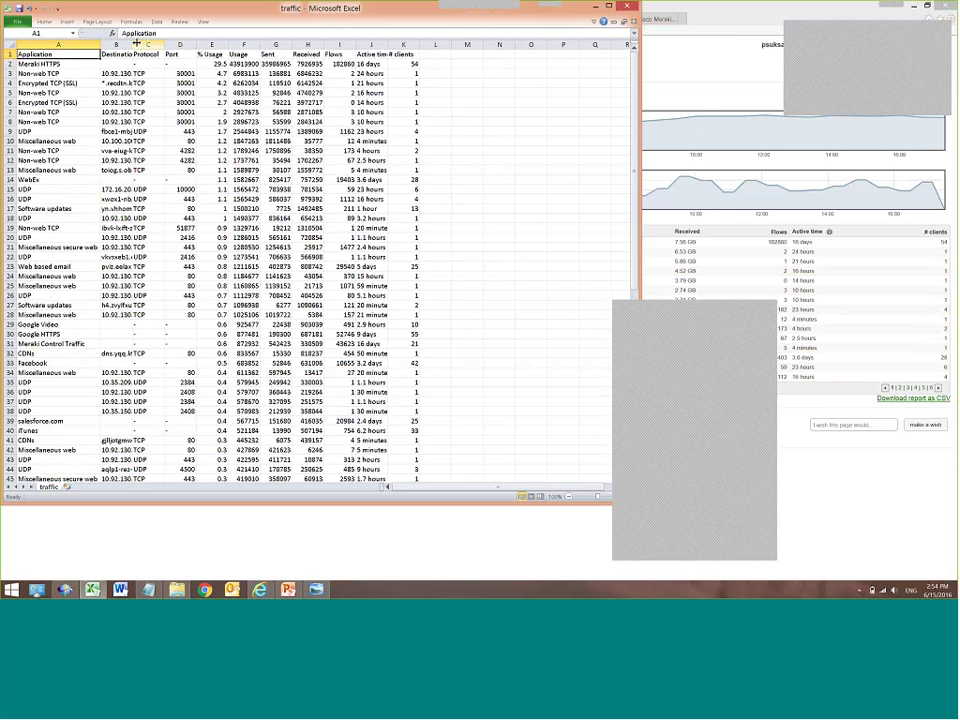
{"action": "double_click", "coordinate": [132, 44]}
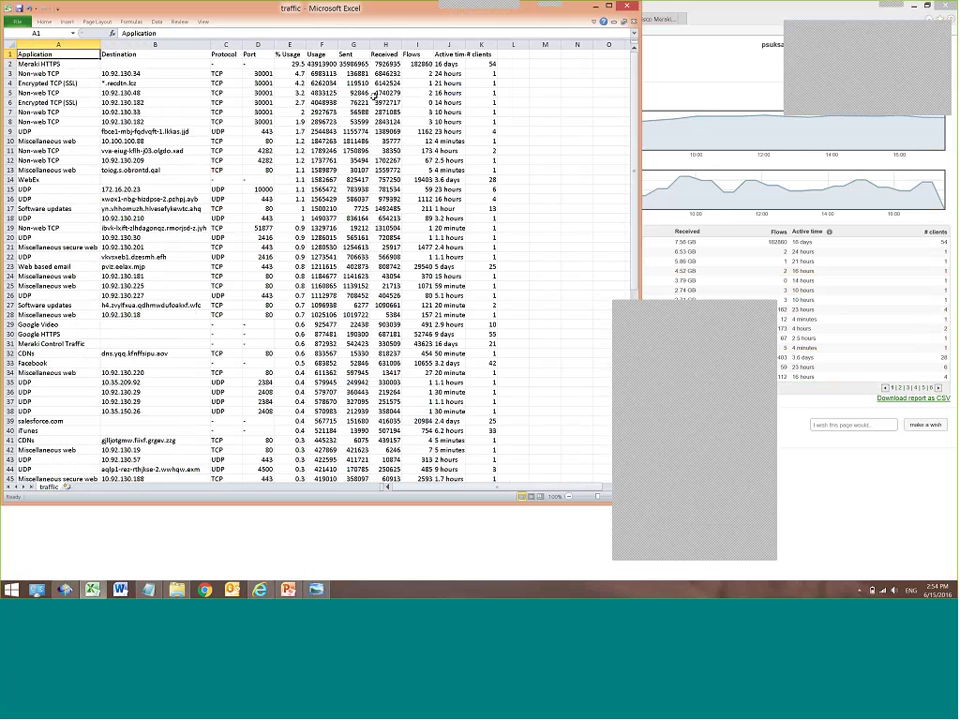
{"action": "scroll", "coordinate": [432, 208], "scroll_direction": "down", "scroll_amount": 2}
{"action": "scroll", "coordinate": [425, 210], "scroll_direction": "down", "scroll_amount": 15}
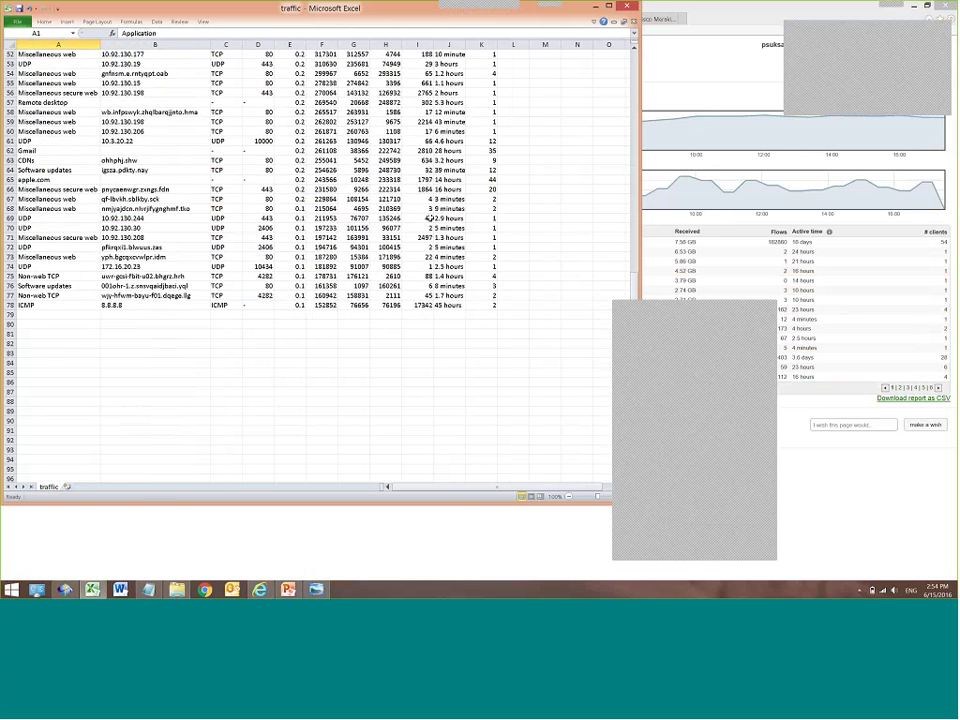
{"action": "scroll", "coordinate": [427, 212], "scroll_direction": "up", "scroll_amount": 12}
{"action": "scroll", "coordinate": [427, 210], "scroll_direction": "up", "scroll_amount": 5}
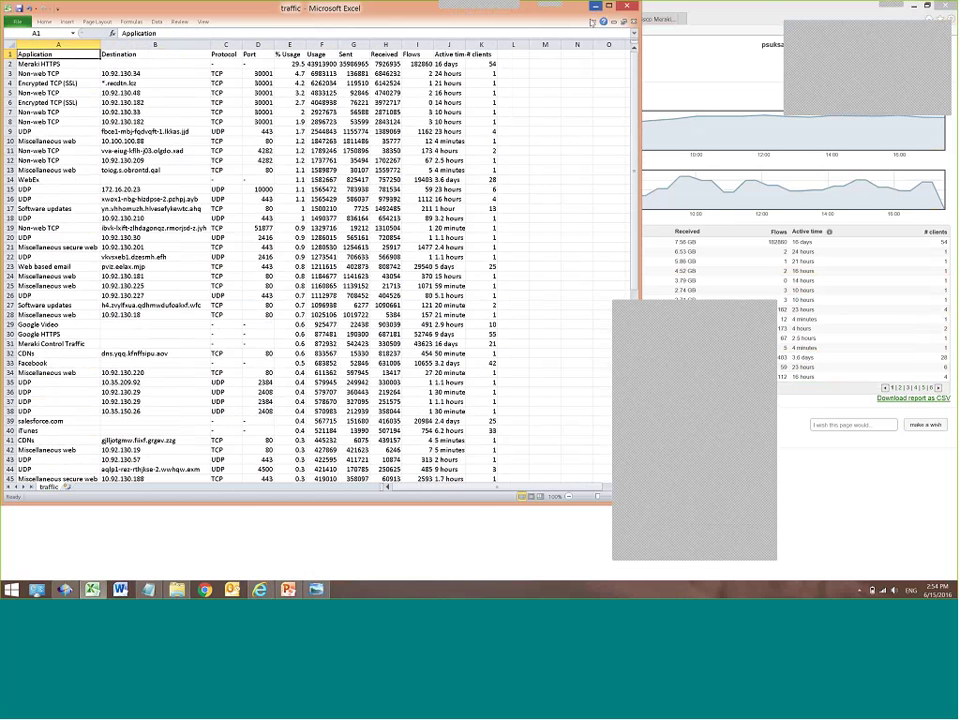
{"action": "left_click", "coordinate": [595, 7]}
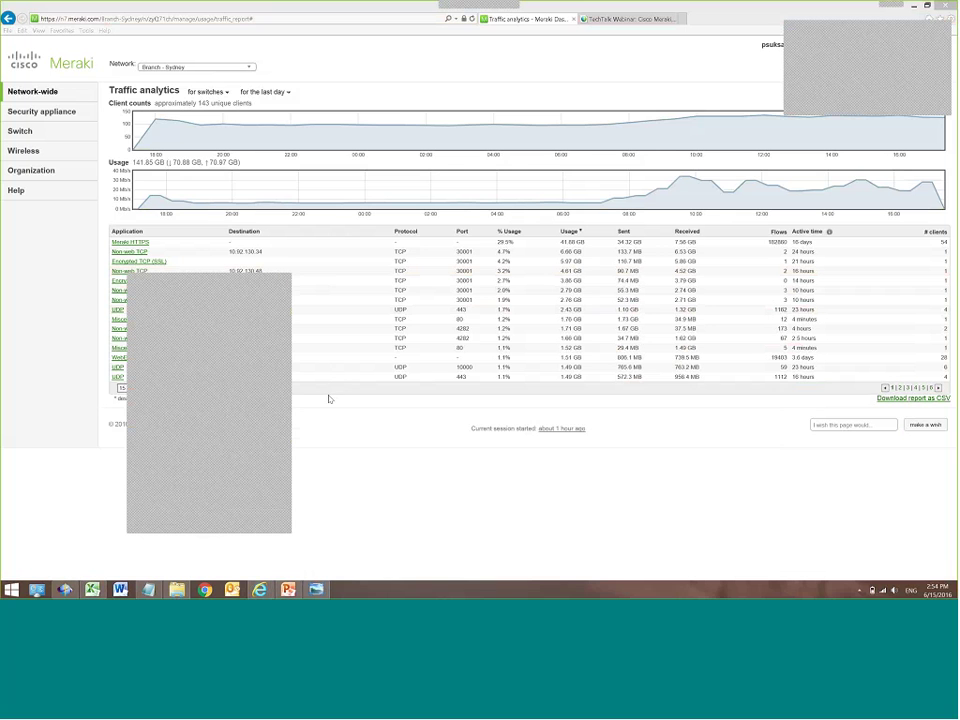
{"action": "left_click", "coordinate": [429, 464]}
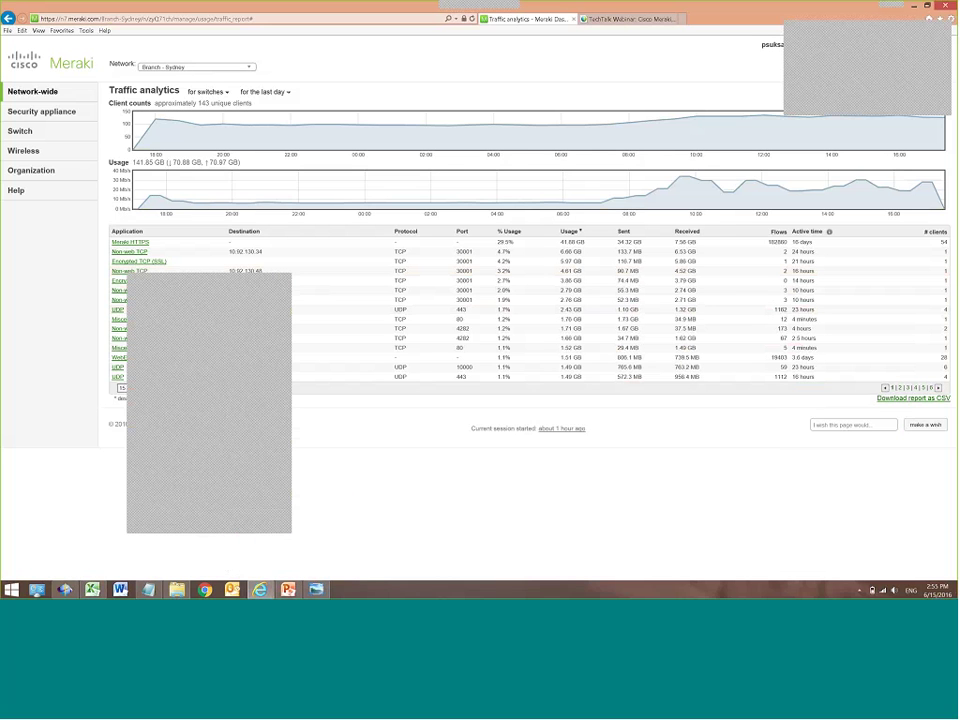
{"action": "mouse_move", "coordinate": [957, 3]}
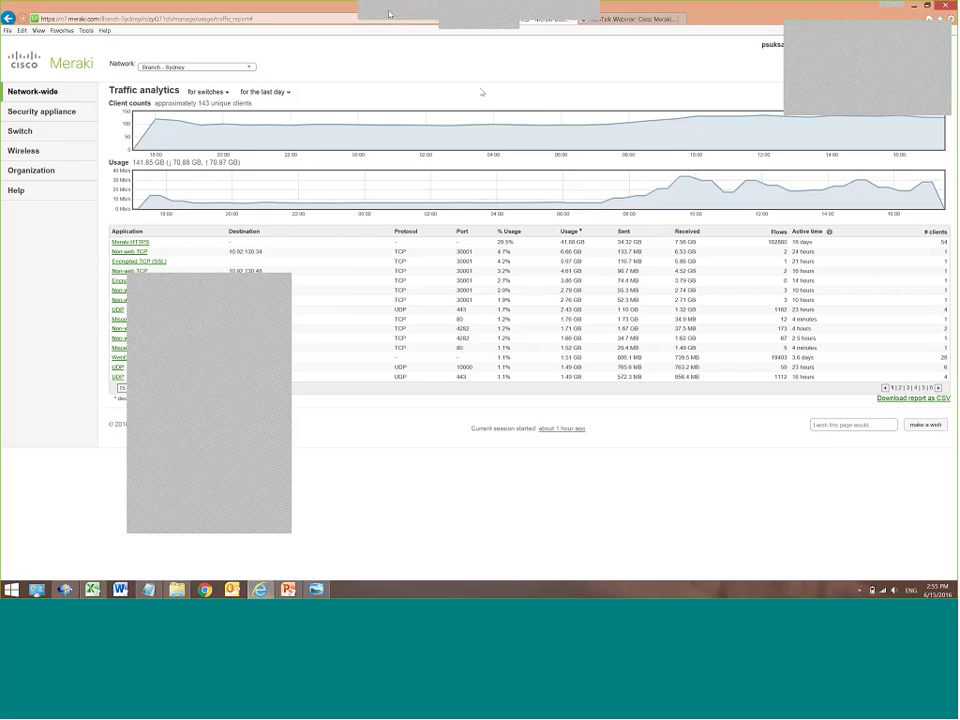
{"action": "left_click_drag", "start_coordinate": [505, 18], "coordinate": [389, 14]}
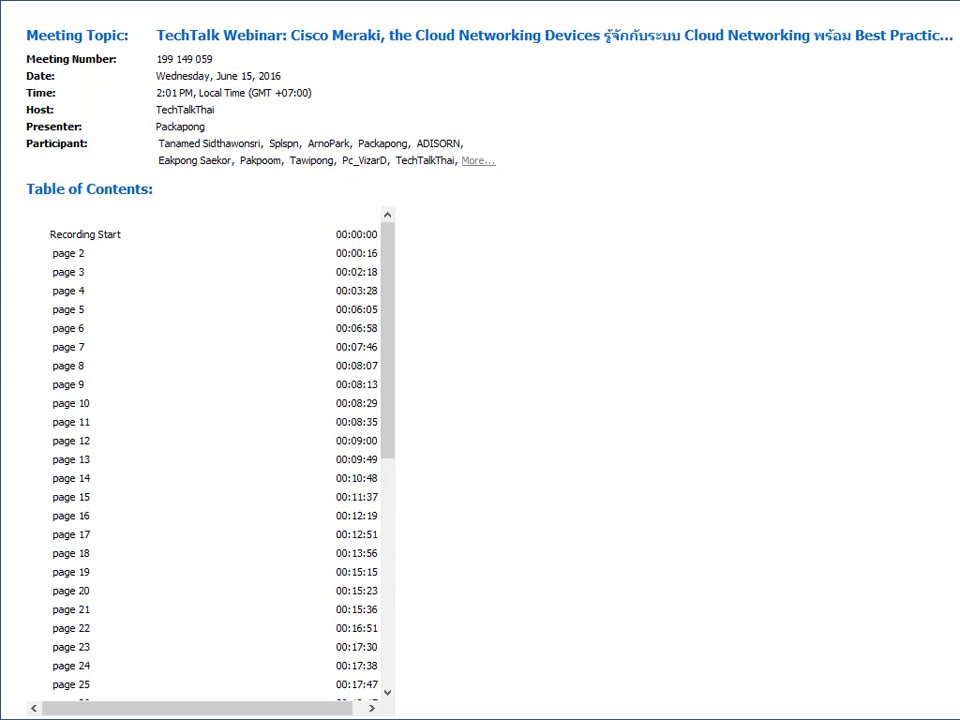